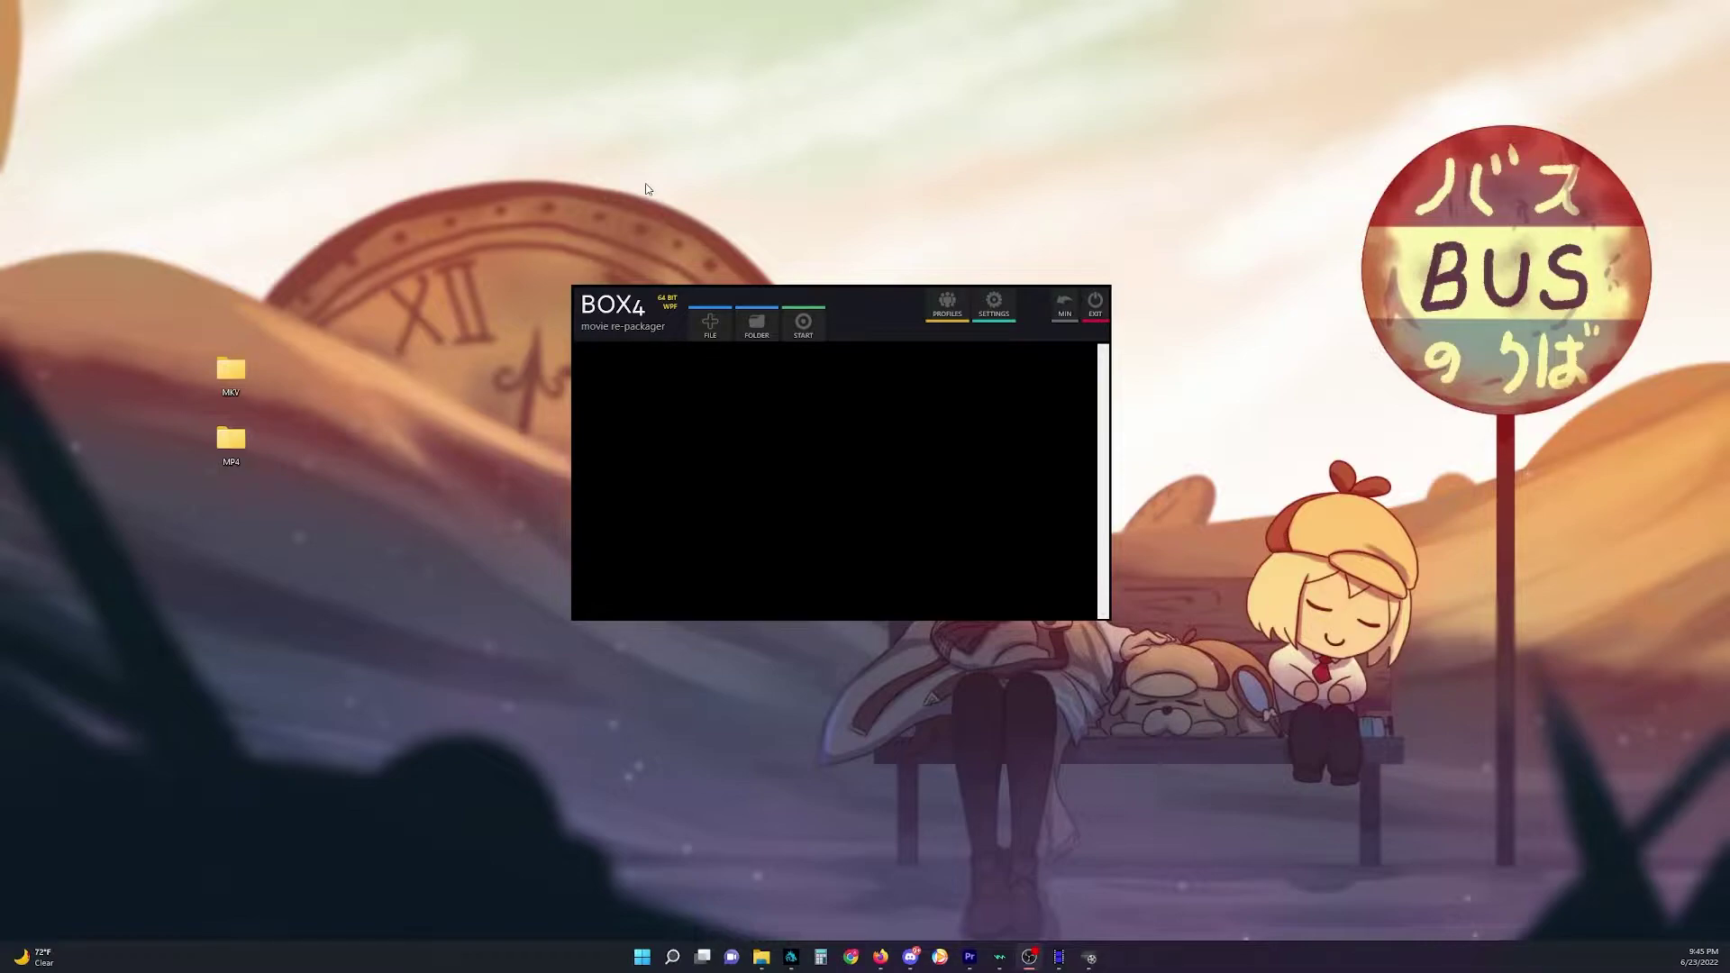
# - Check the BOX4 and XMedia Recode download pages in the browser, then return to BOX4
pyautogui.moveTo(861, 308); pyautogui.dragTo(858, 313)
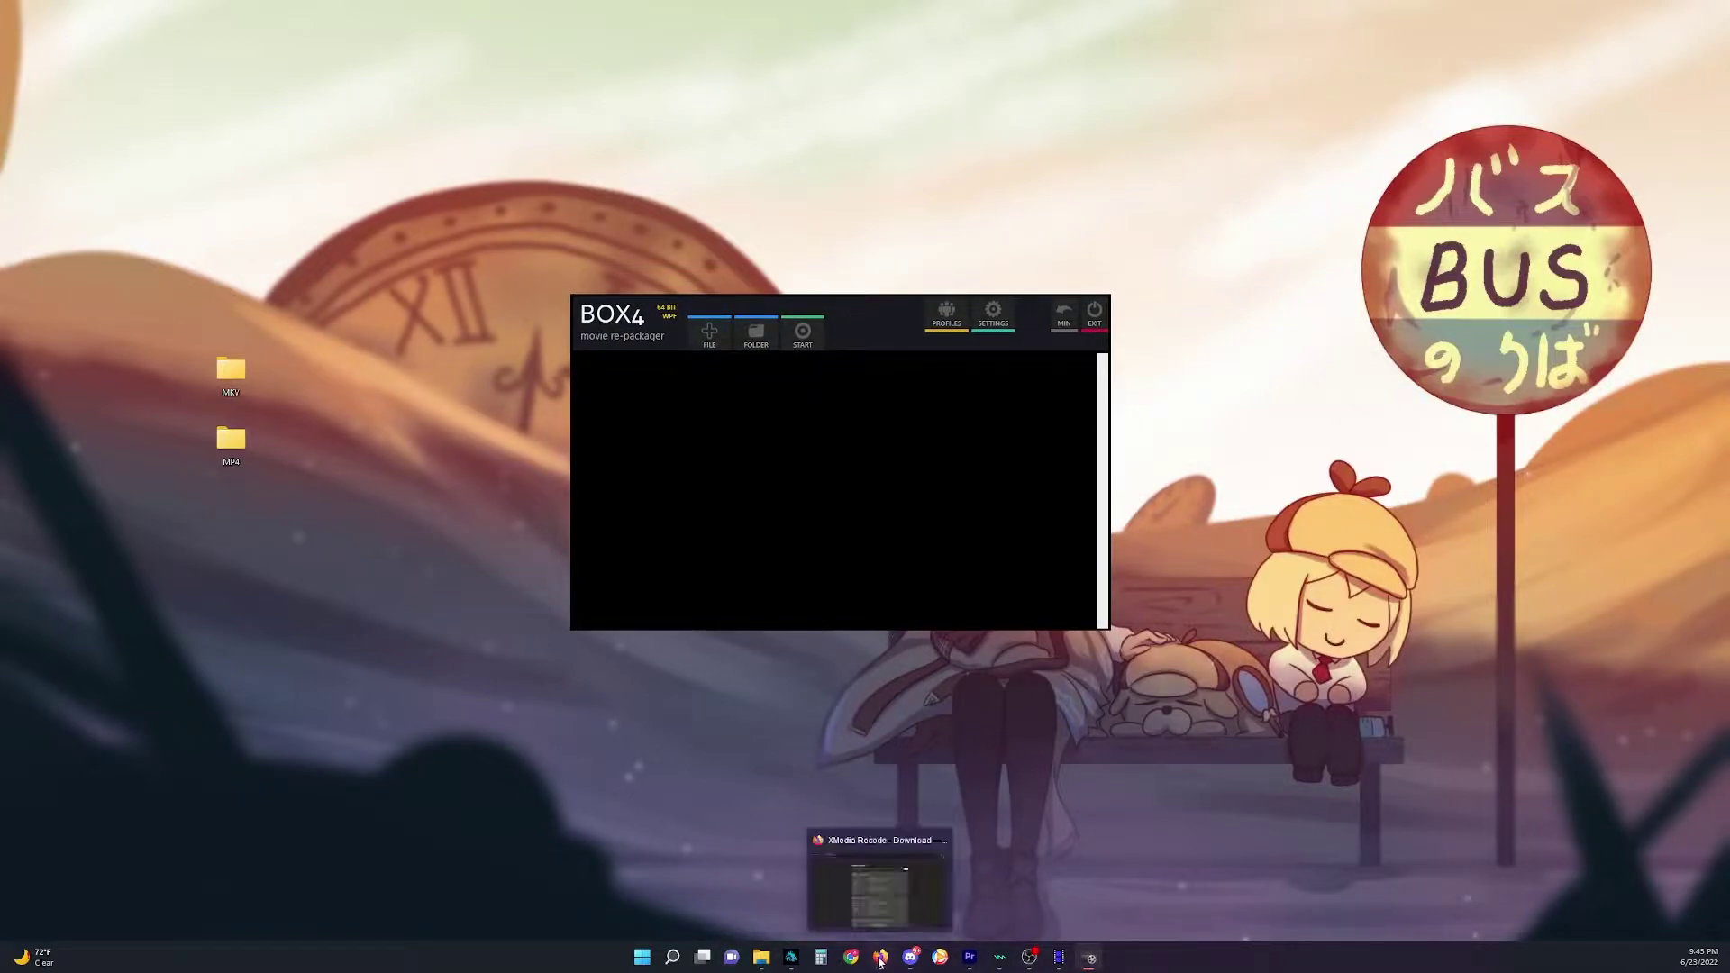
pyautogui.click(881, 879)
pyautogui.click(57, 13)
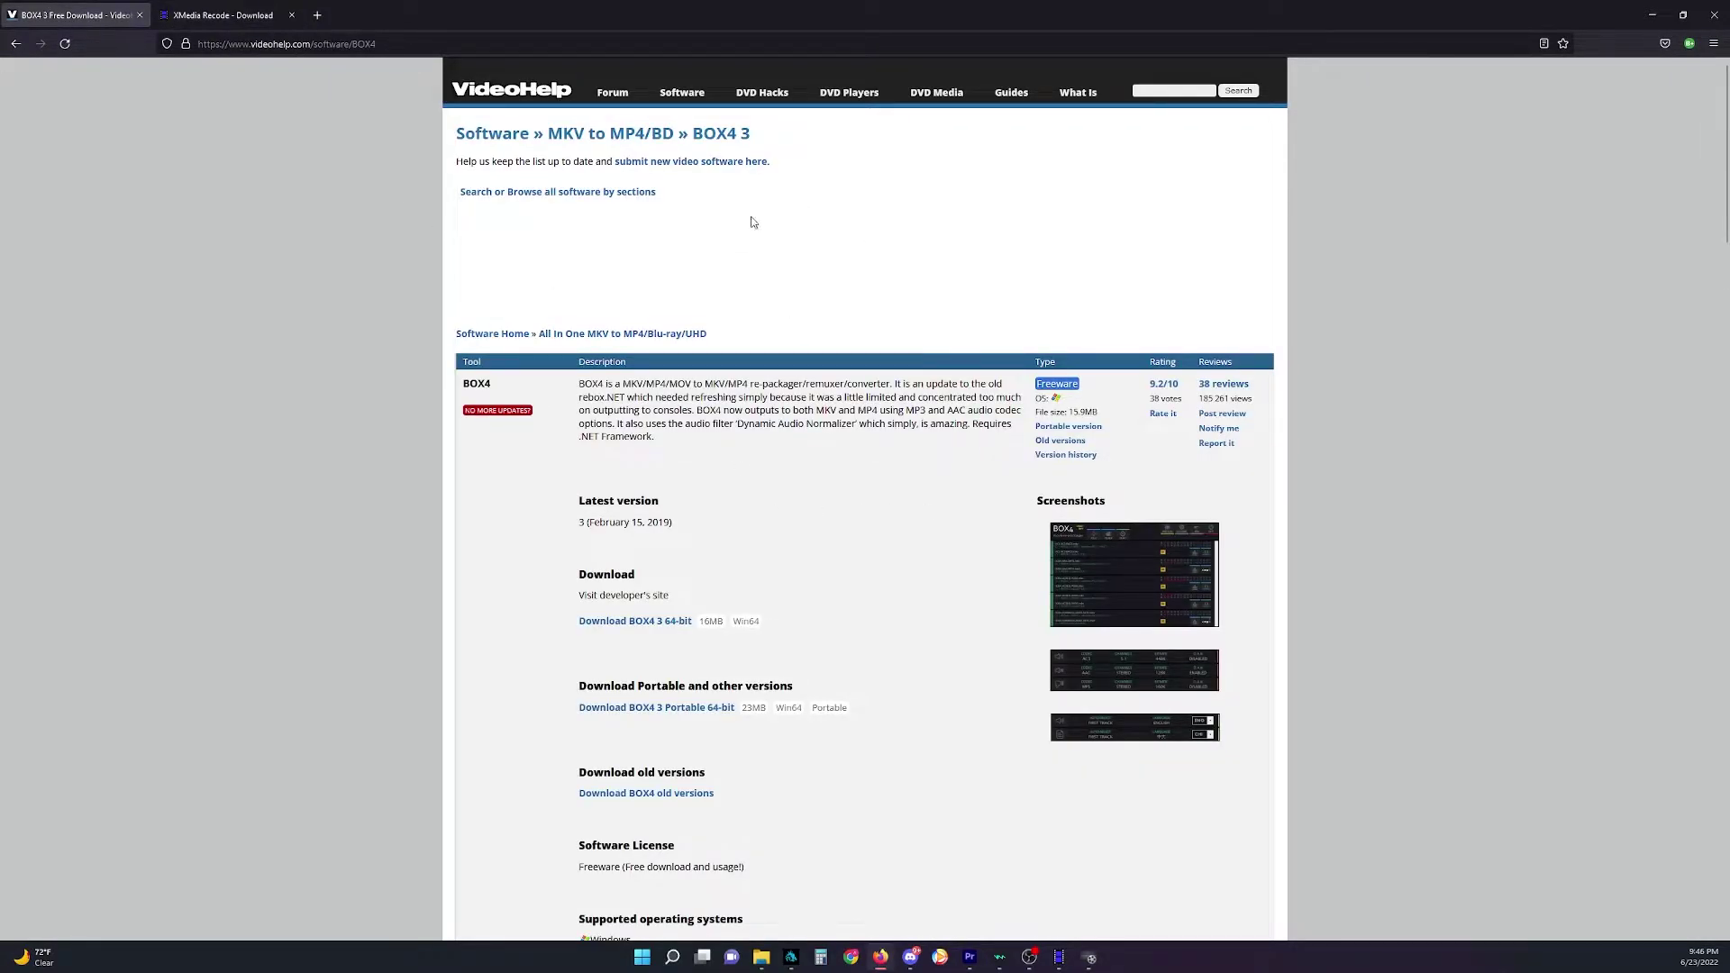
pyautogui.click(226, 10)
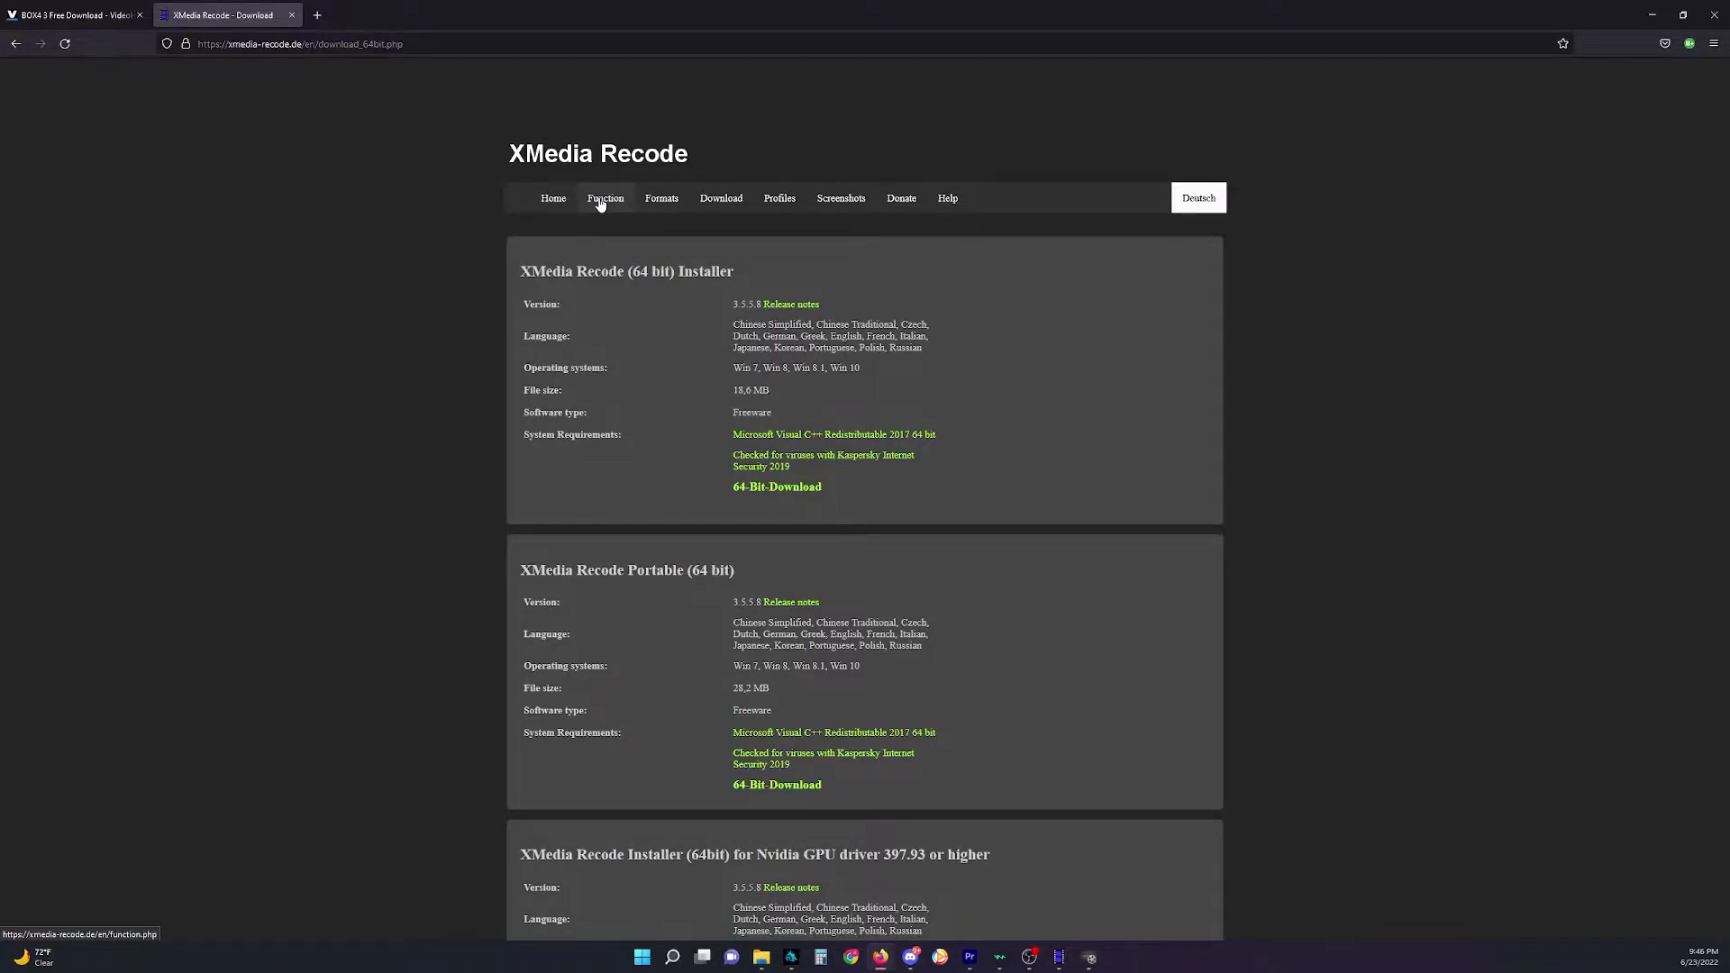
pyautogui.click(1652, 14)
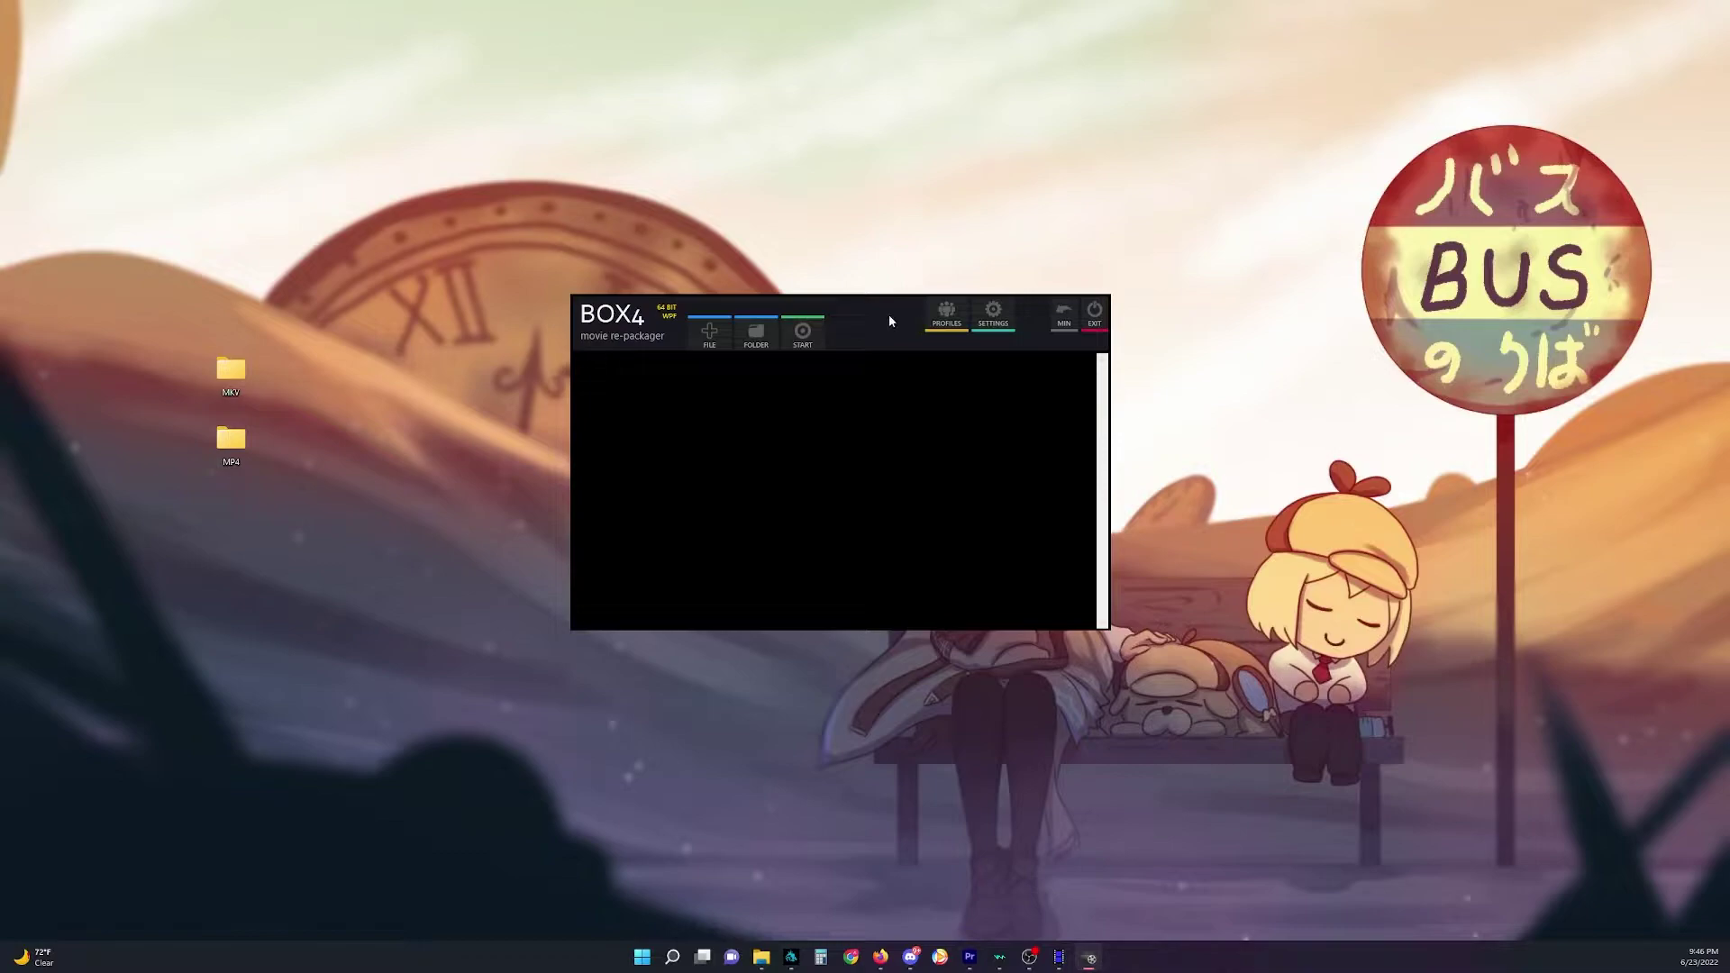
# - In BOX4 settings, change the output folder from Videos to Desktop > MP4
pyautogui.moveTo(889, 316); pyautogui.dragTo(883, 325)
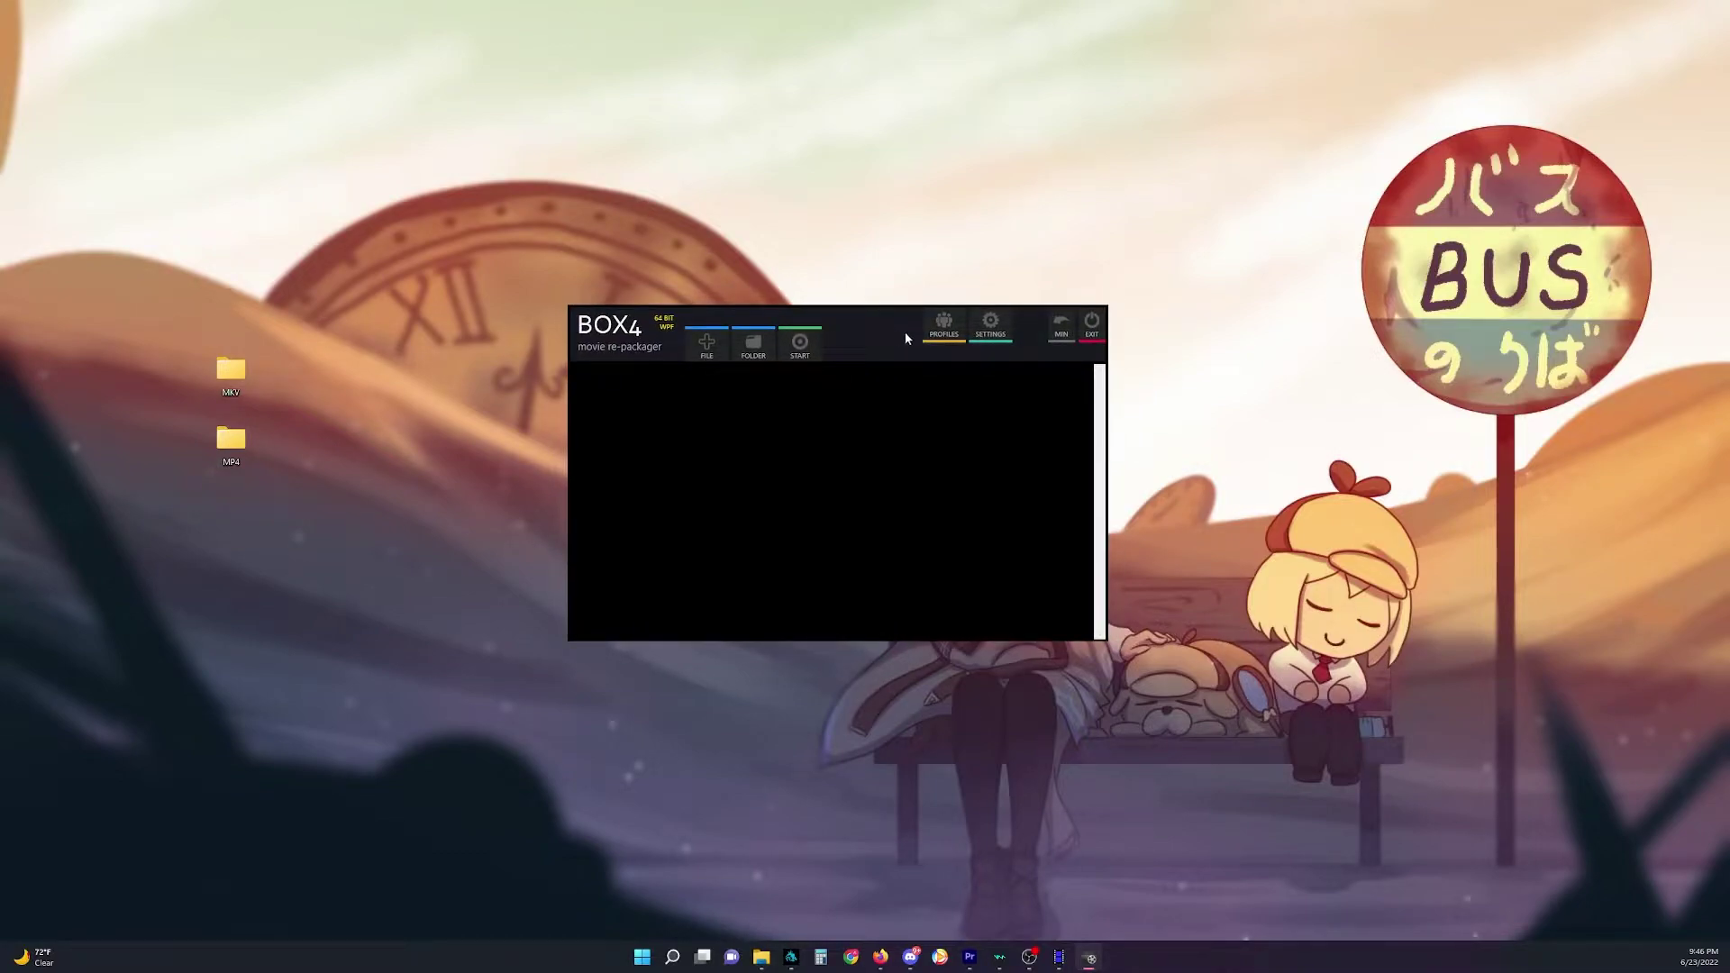
pyautogui.click(1000, 326)
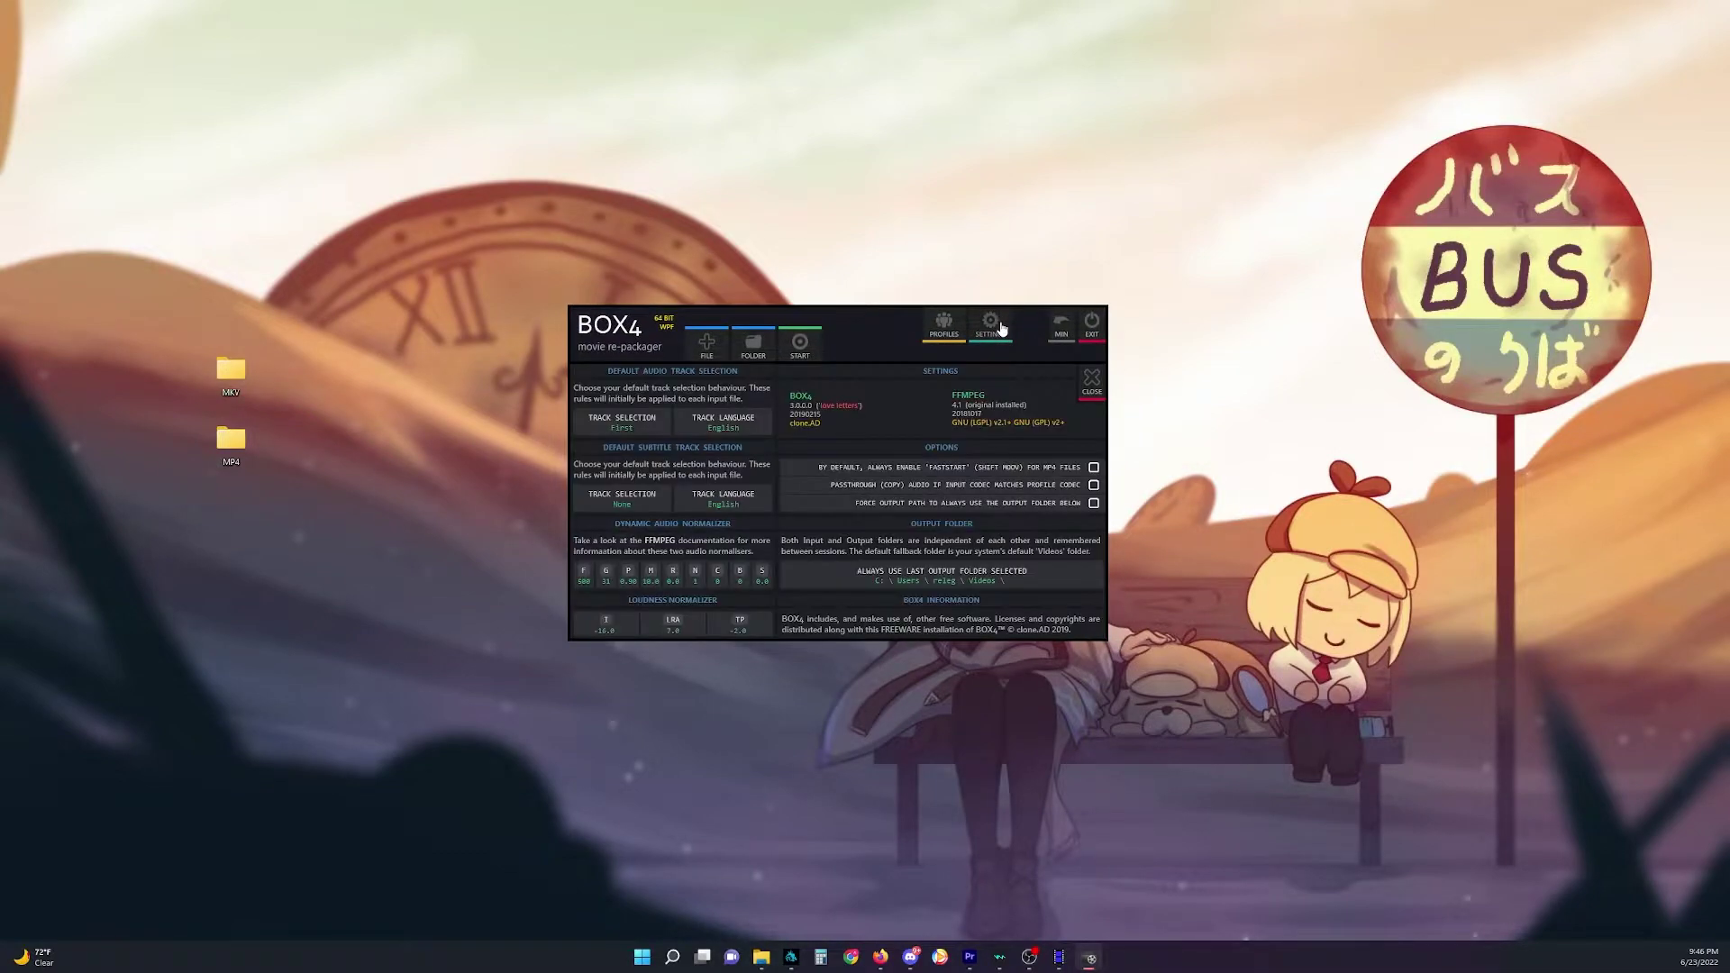
pyautogui.click(975, 582)
pyautogui.moveTo(852, 371); pyautogui.dragTo(895, 328)
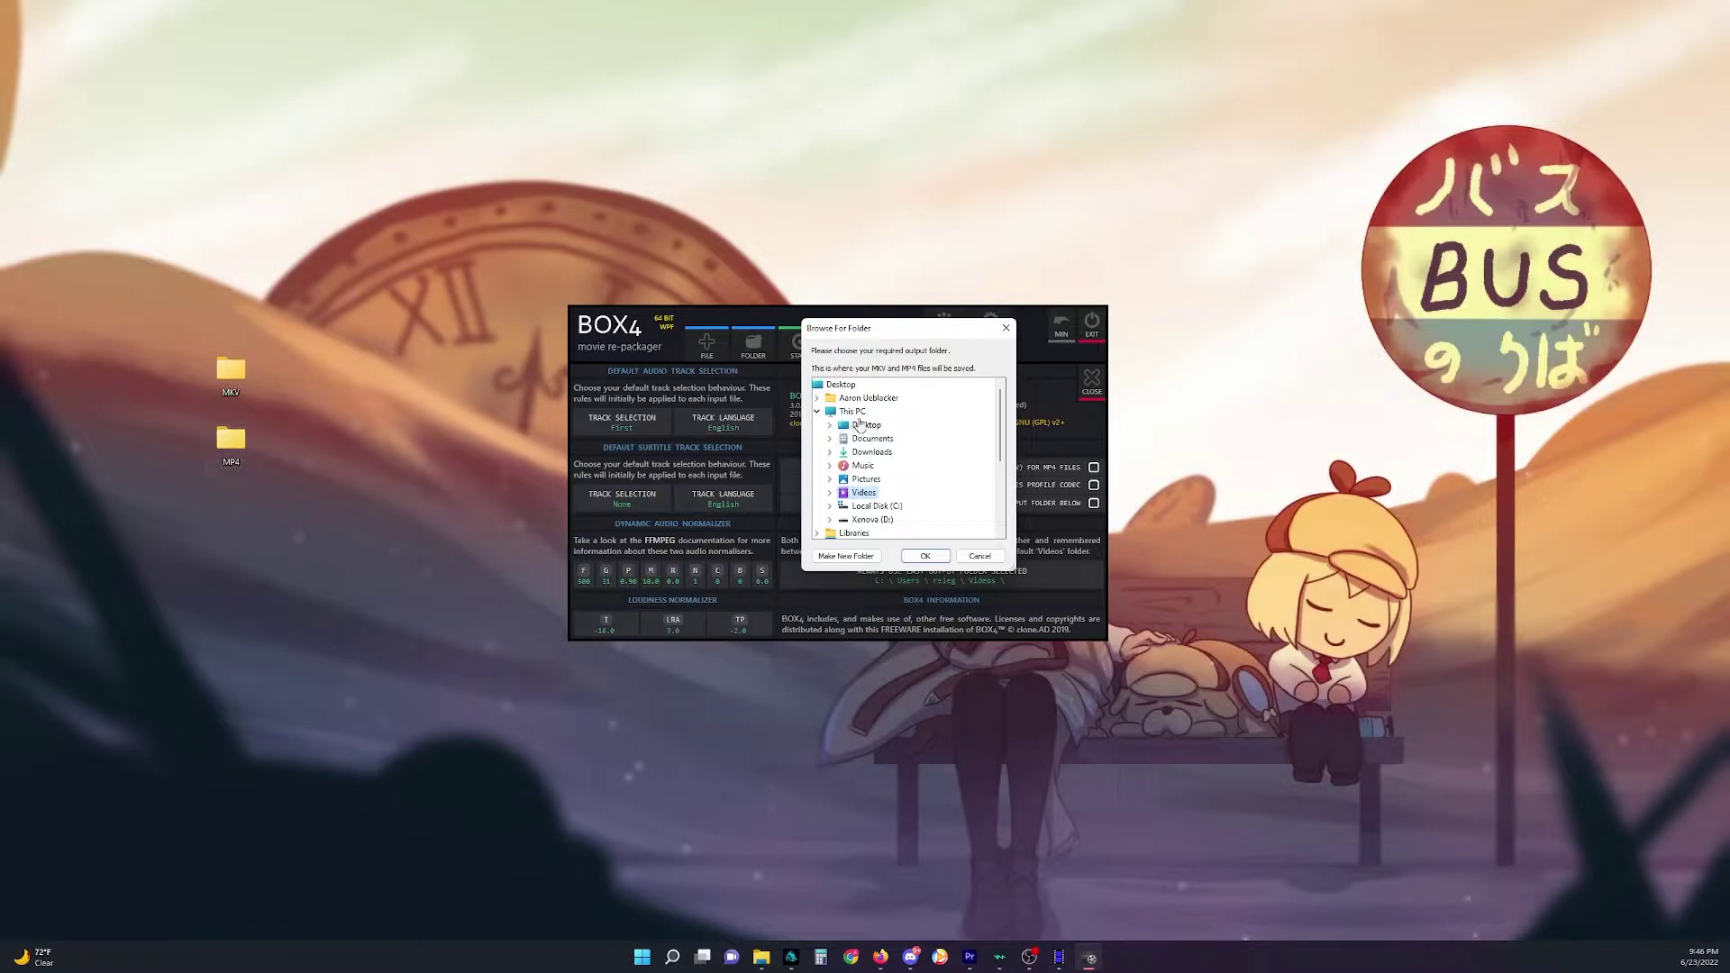
pyautogui.click(859, 418)
pyautogui.scroll(-3, 892, 478)
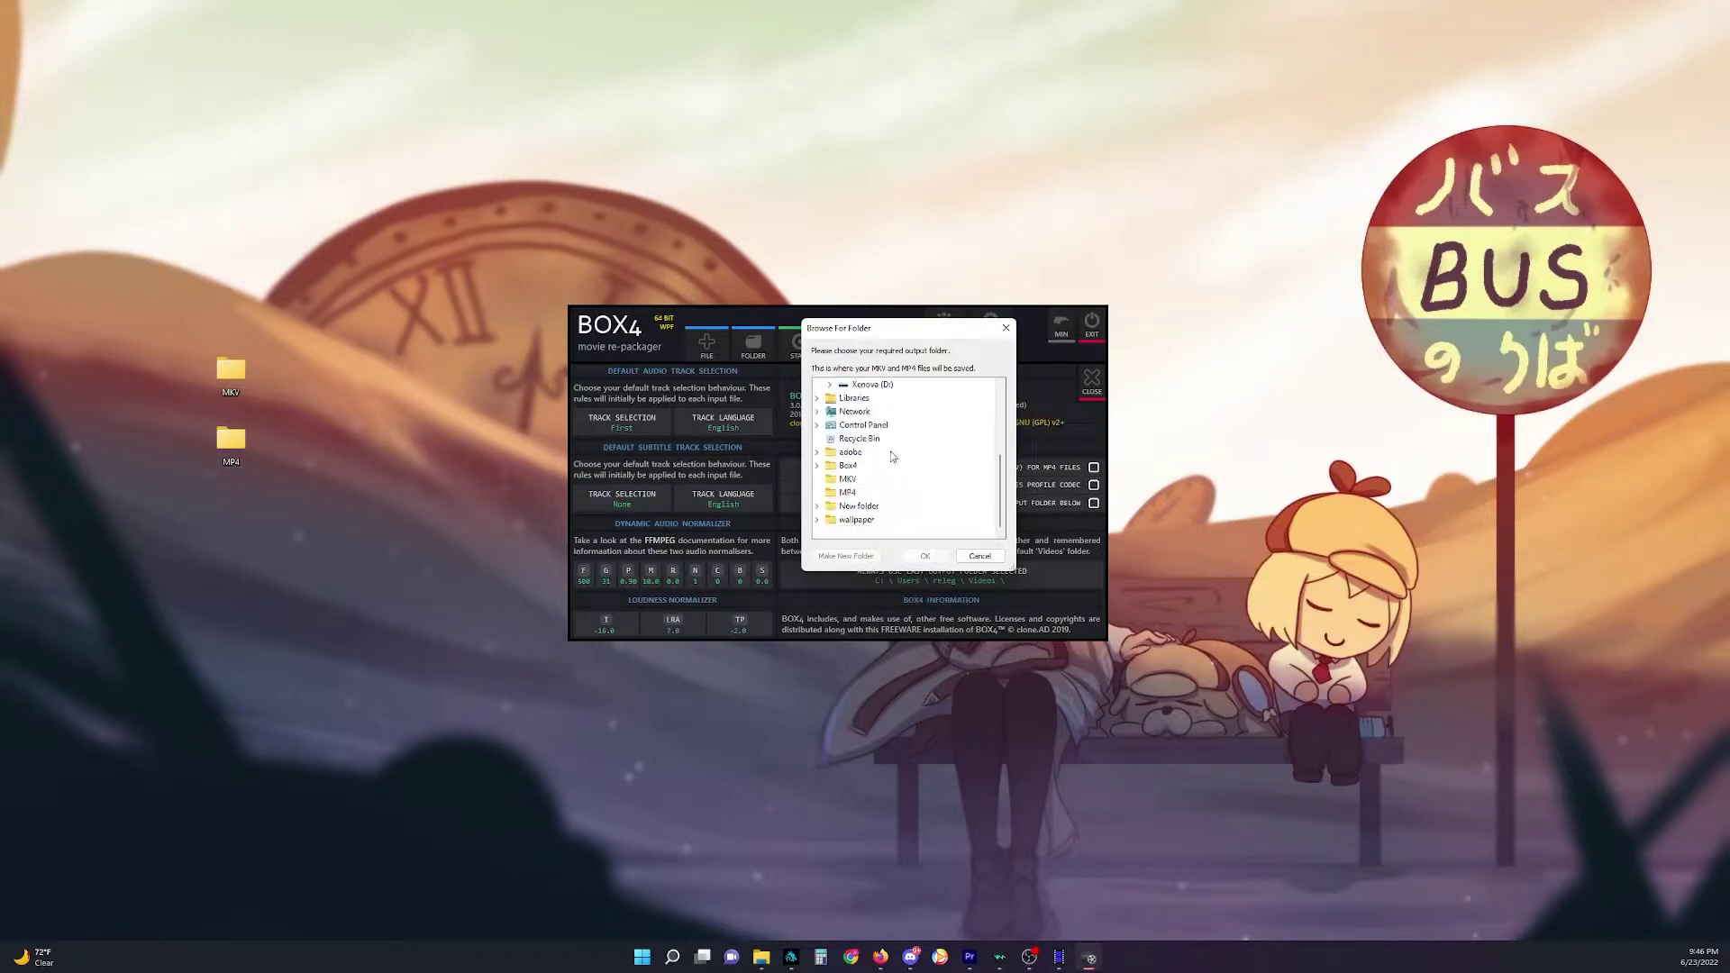
pyautogui.click(850, 493)
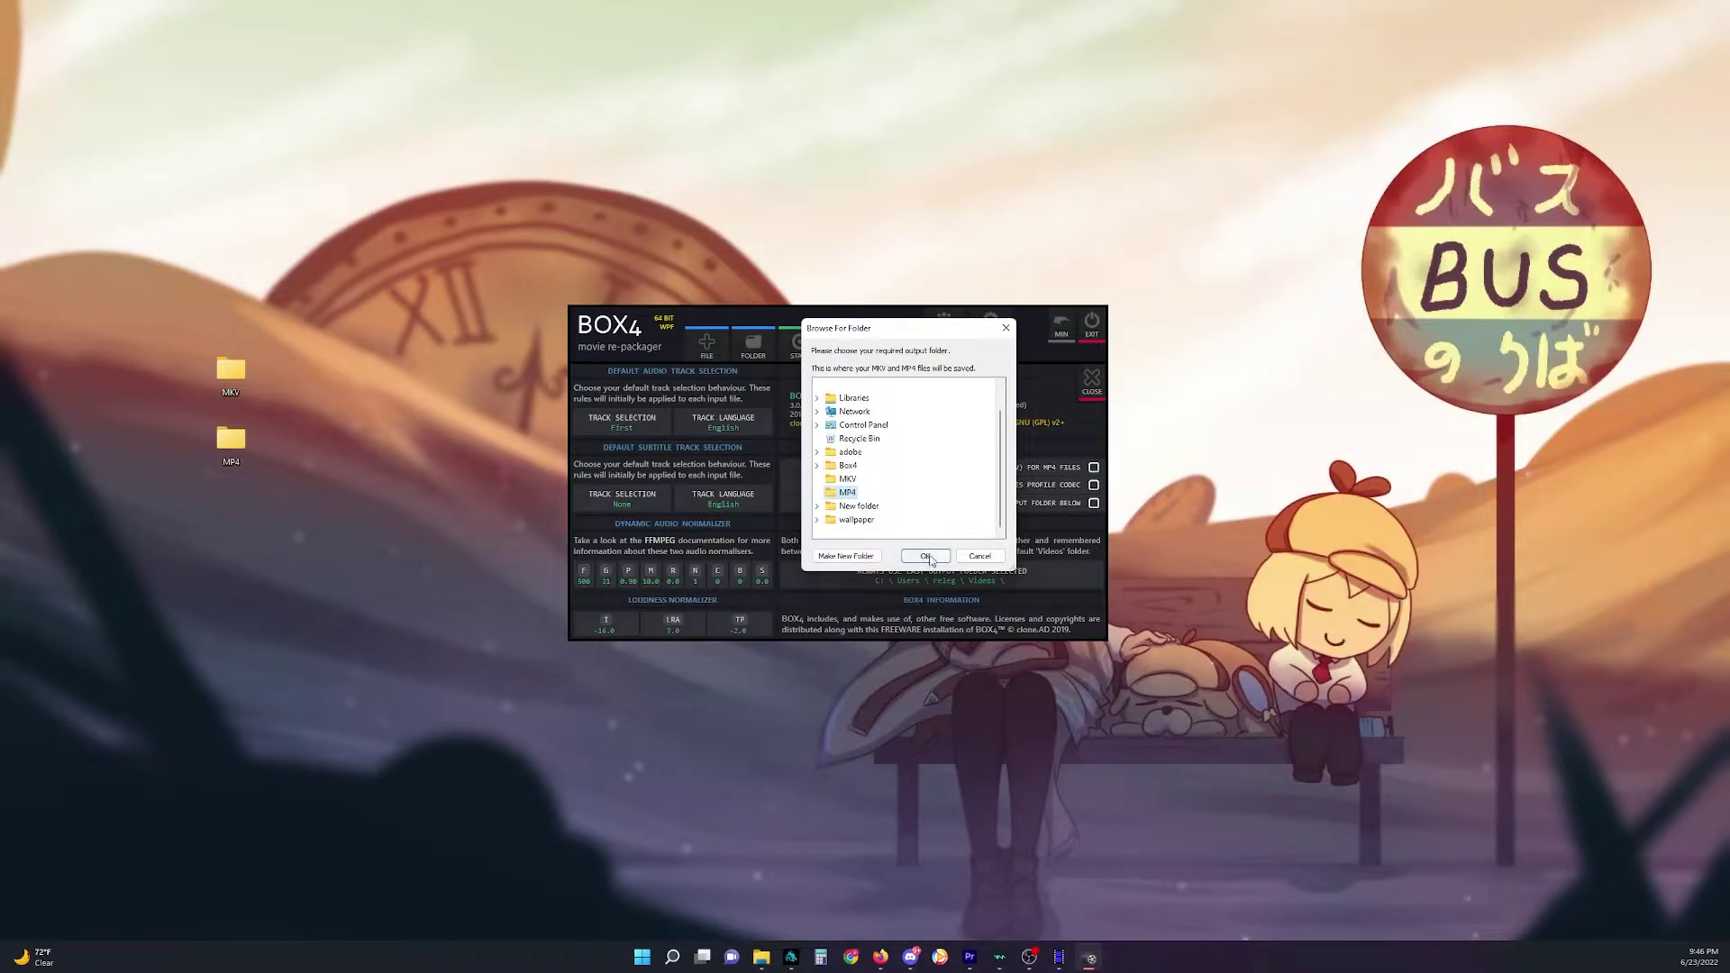
pyautogui.click(927, 556)
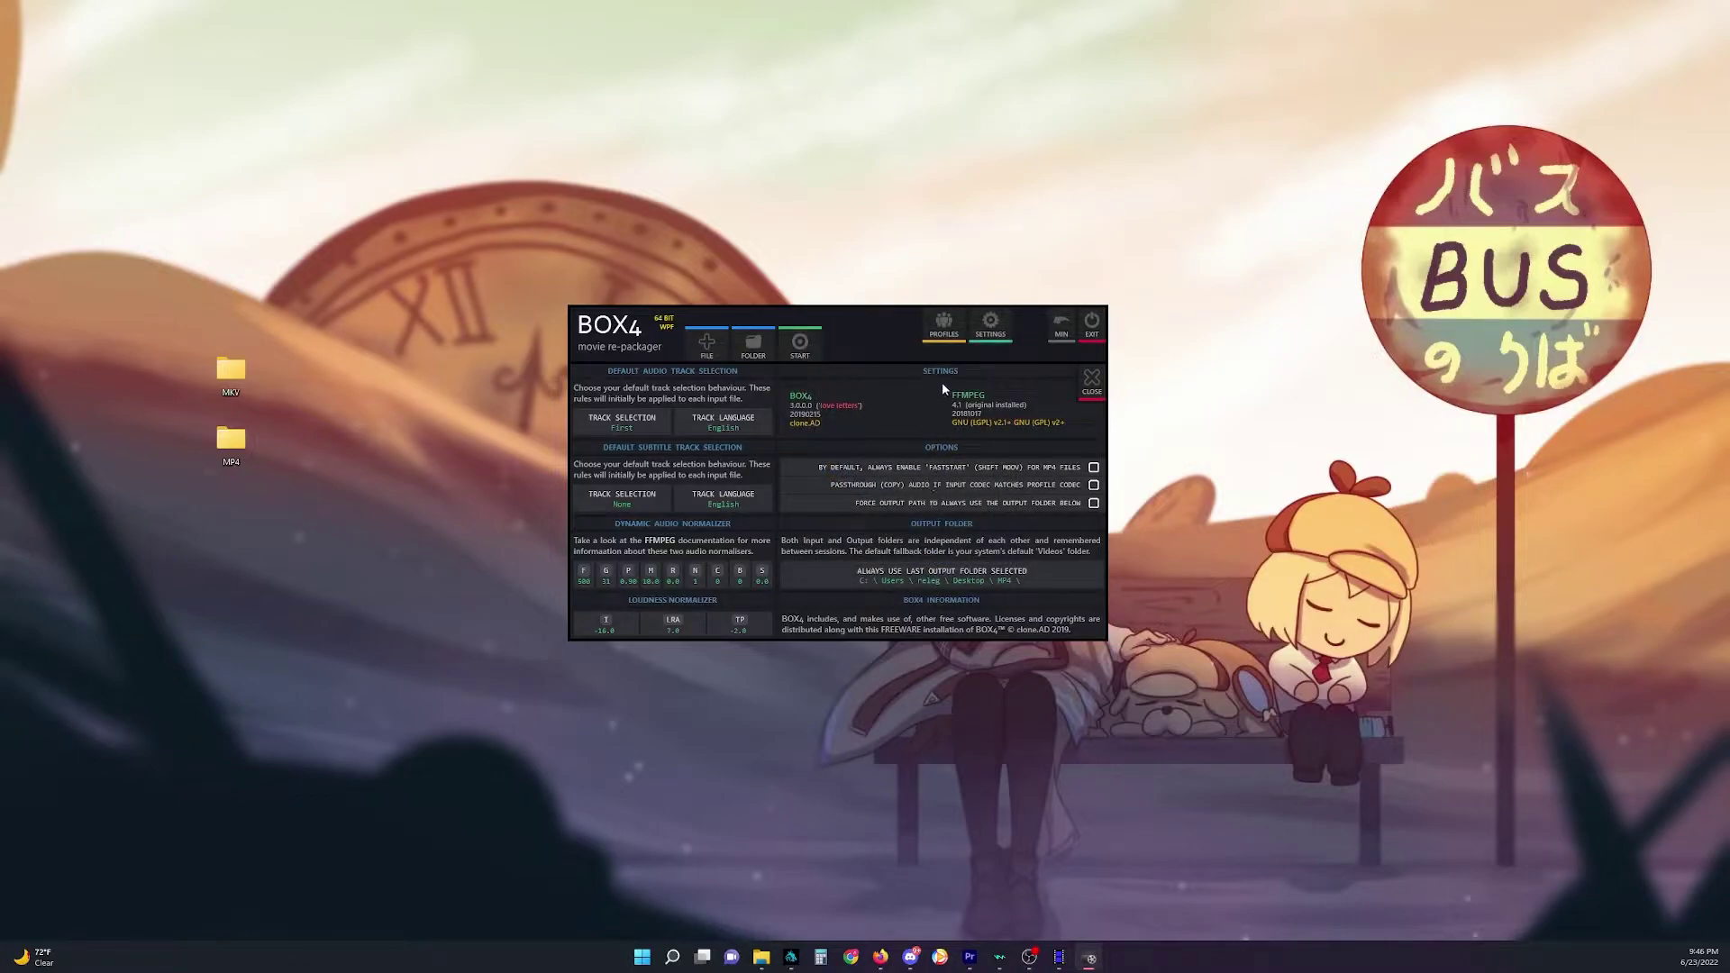
# - Change the default profile from Matroska to mp4 and load the three episodes from Desktop\MKV
pyautogui.click(944, 334)
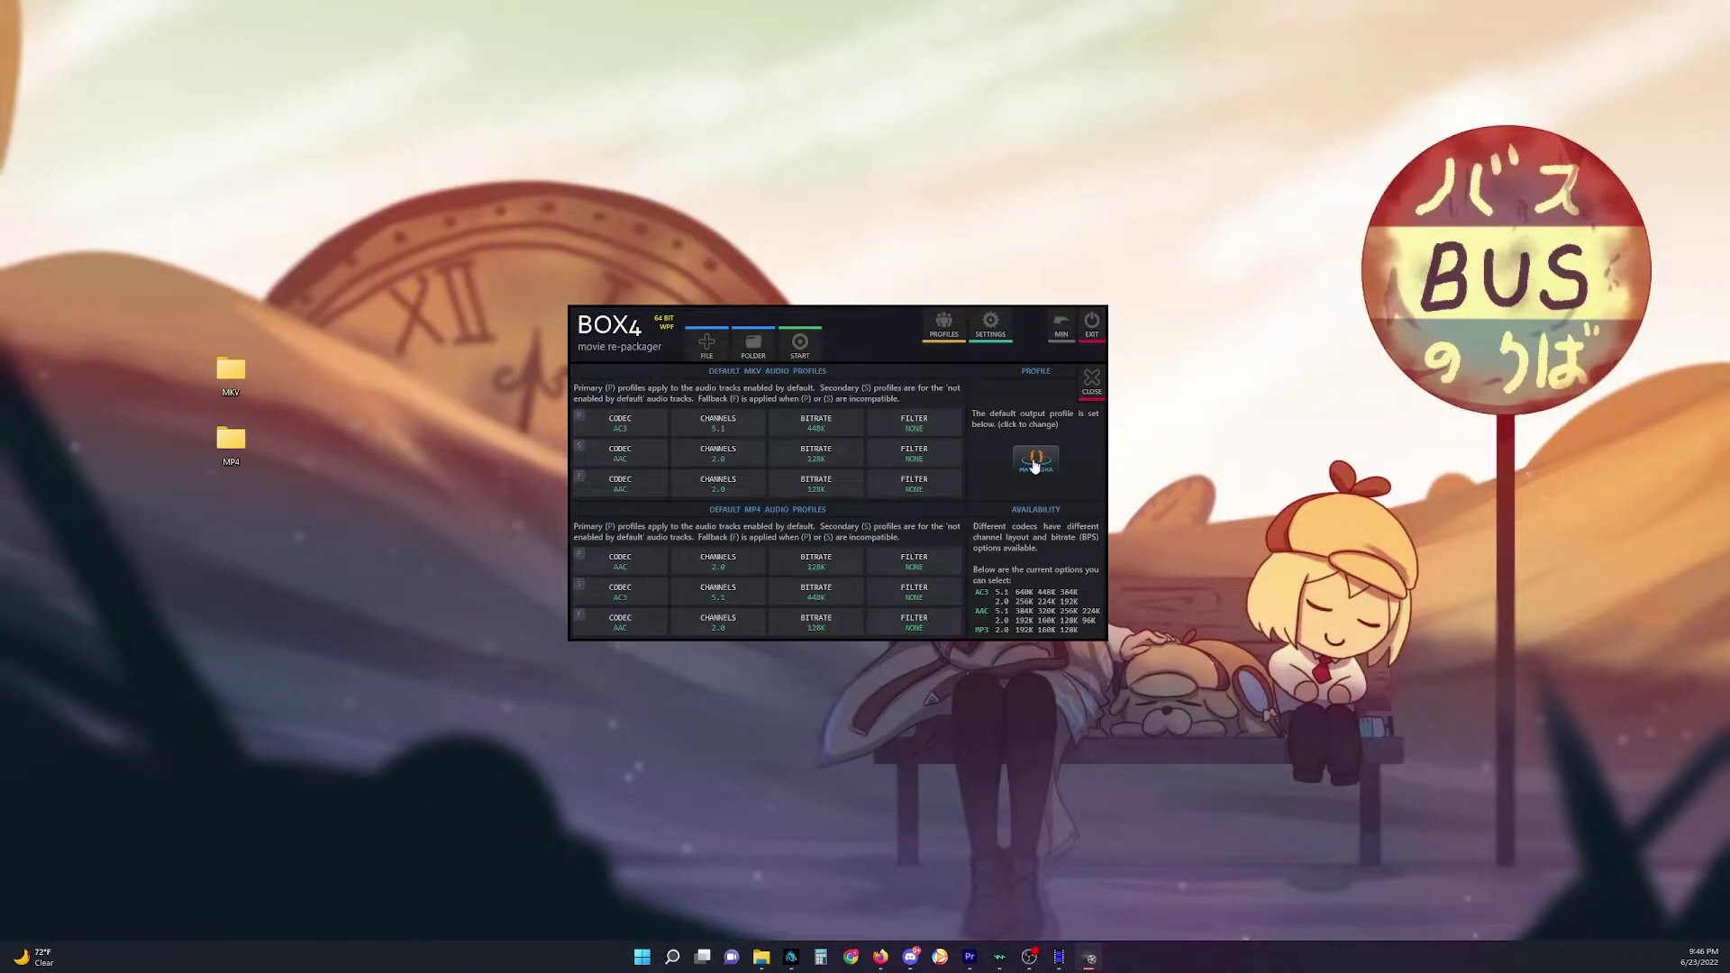
pyautogui.click(1037, 462)
pyautogui.click(754, 346)
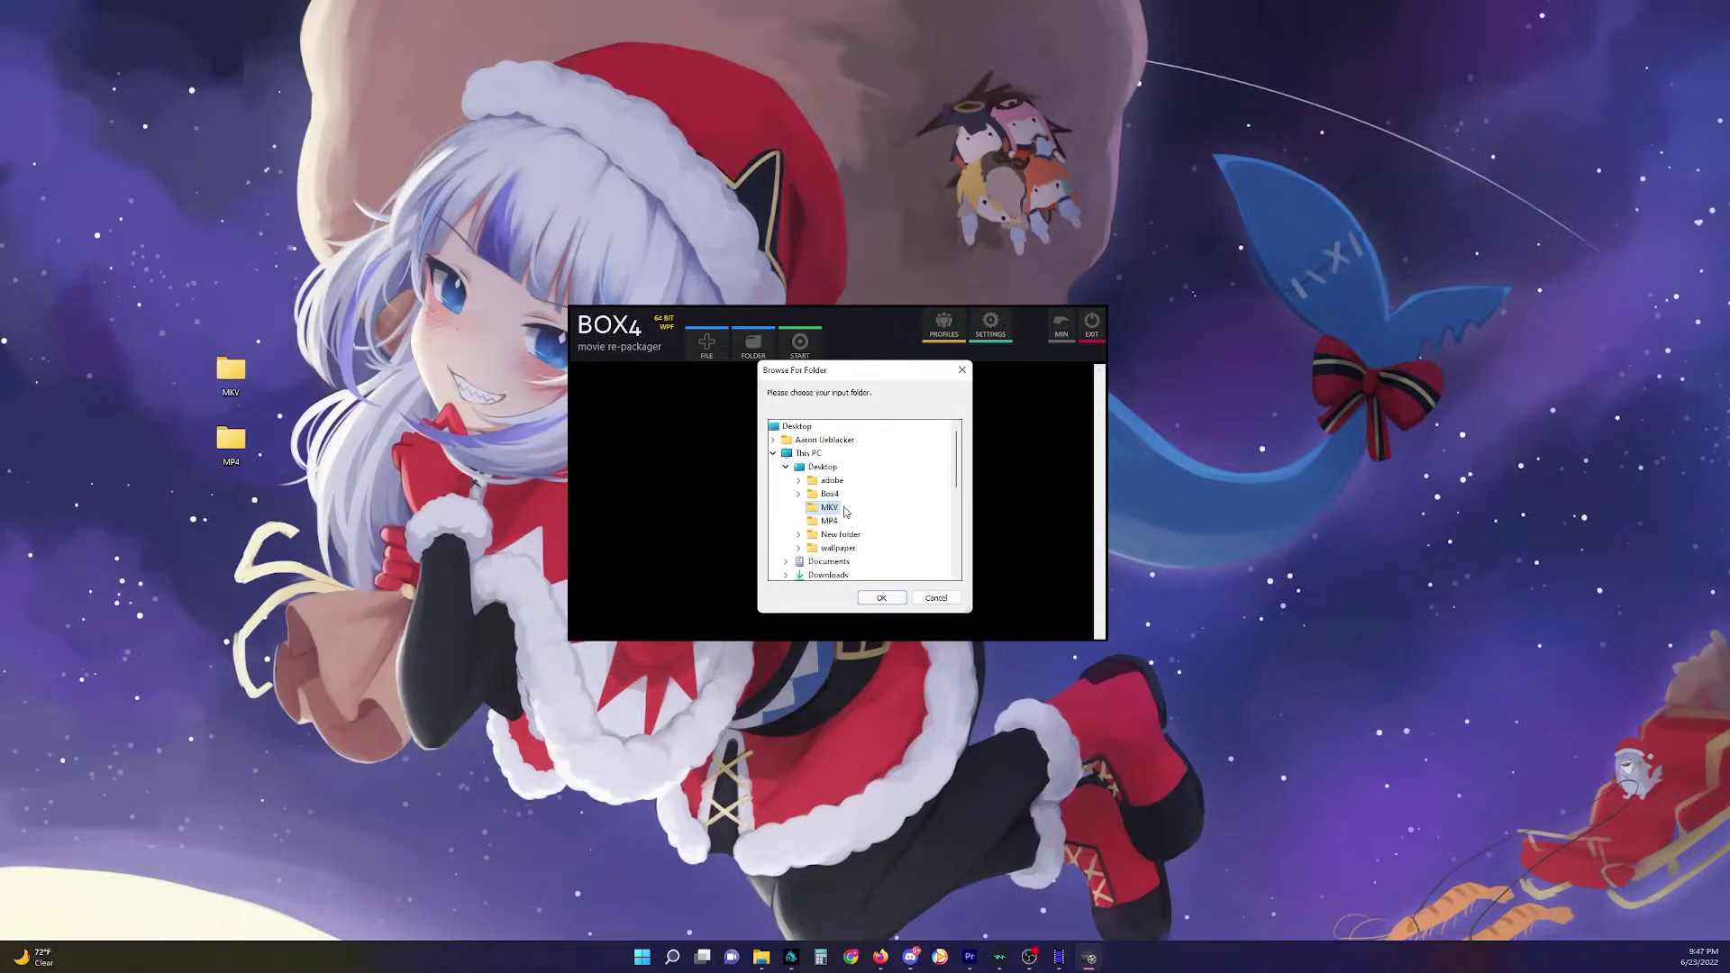
pyautogui.click(829, 509)
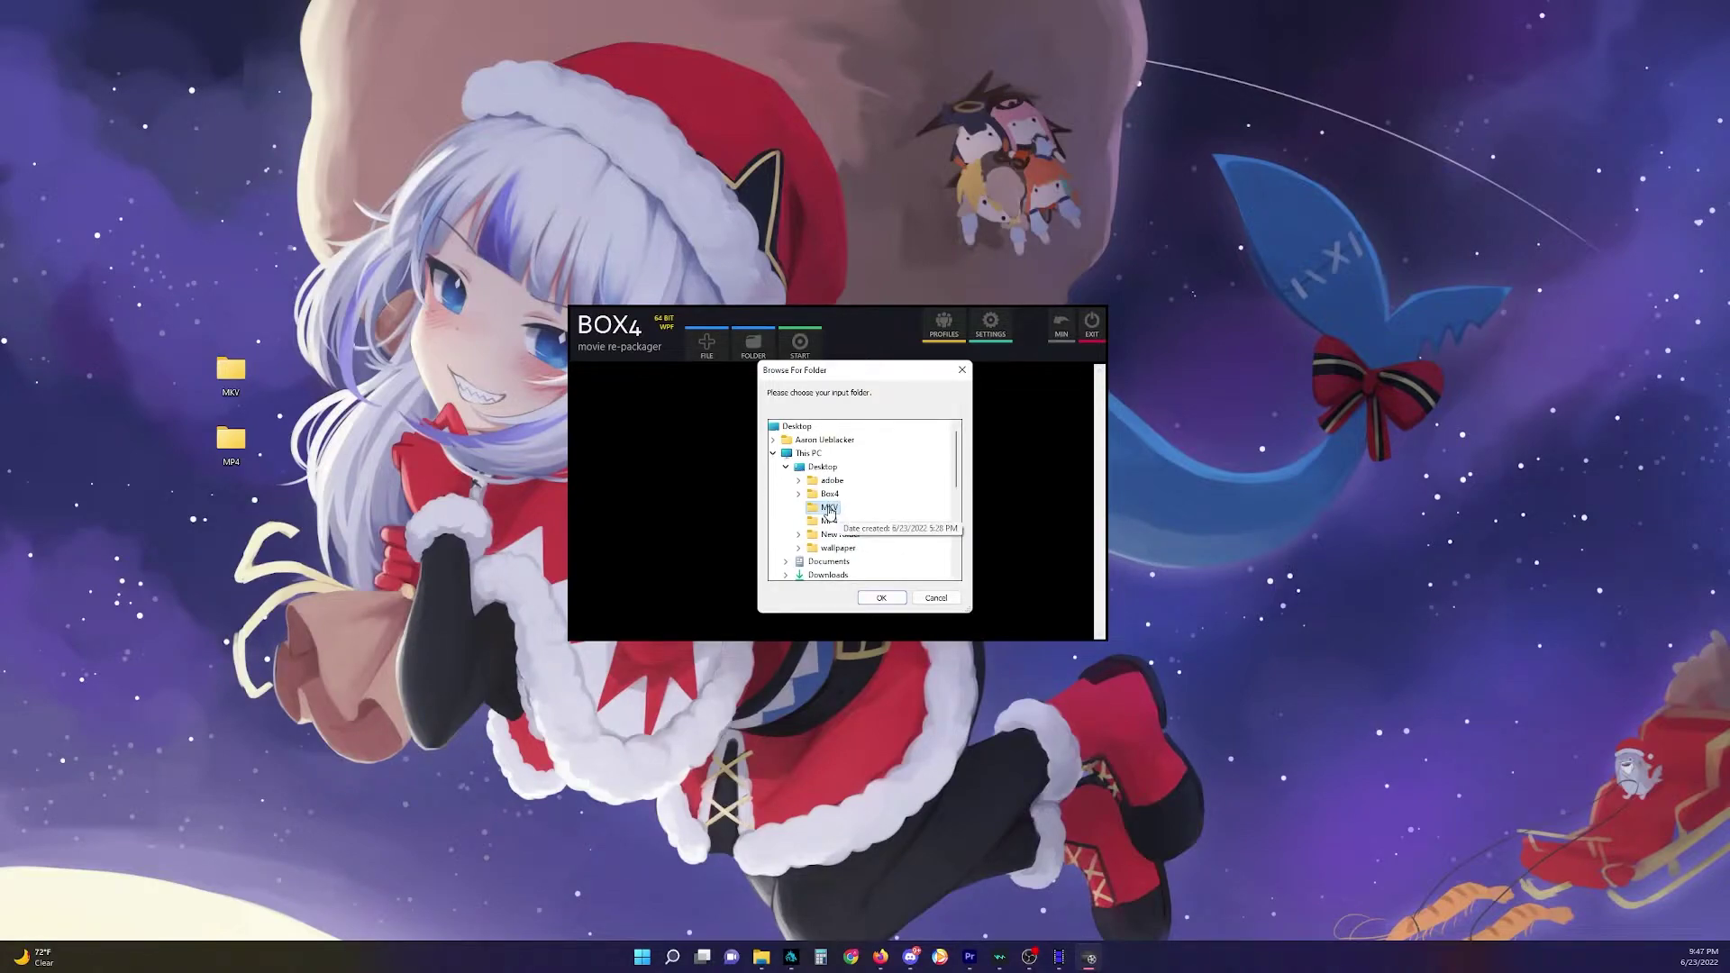
pyautogui.click(882, 598)
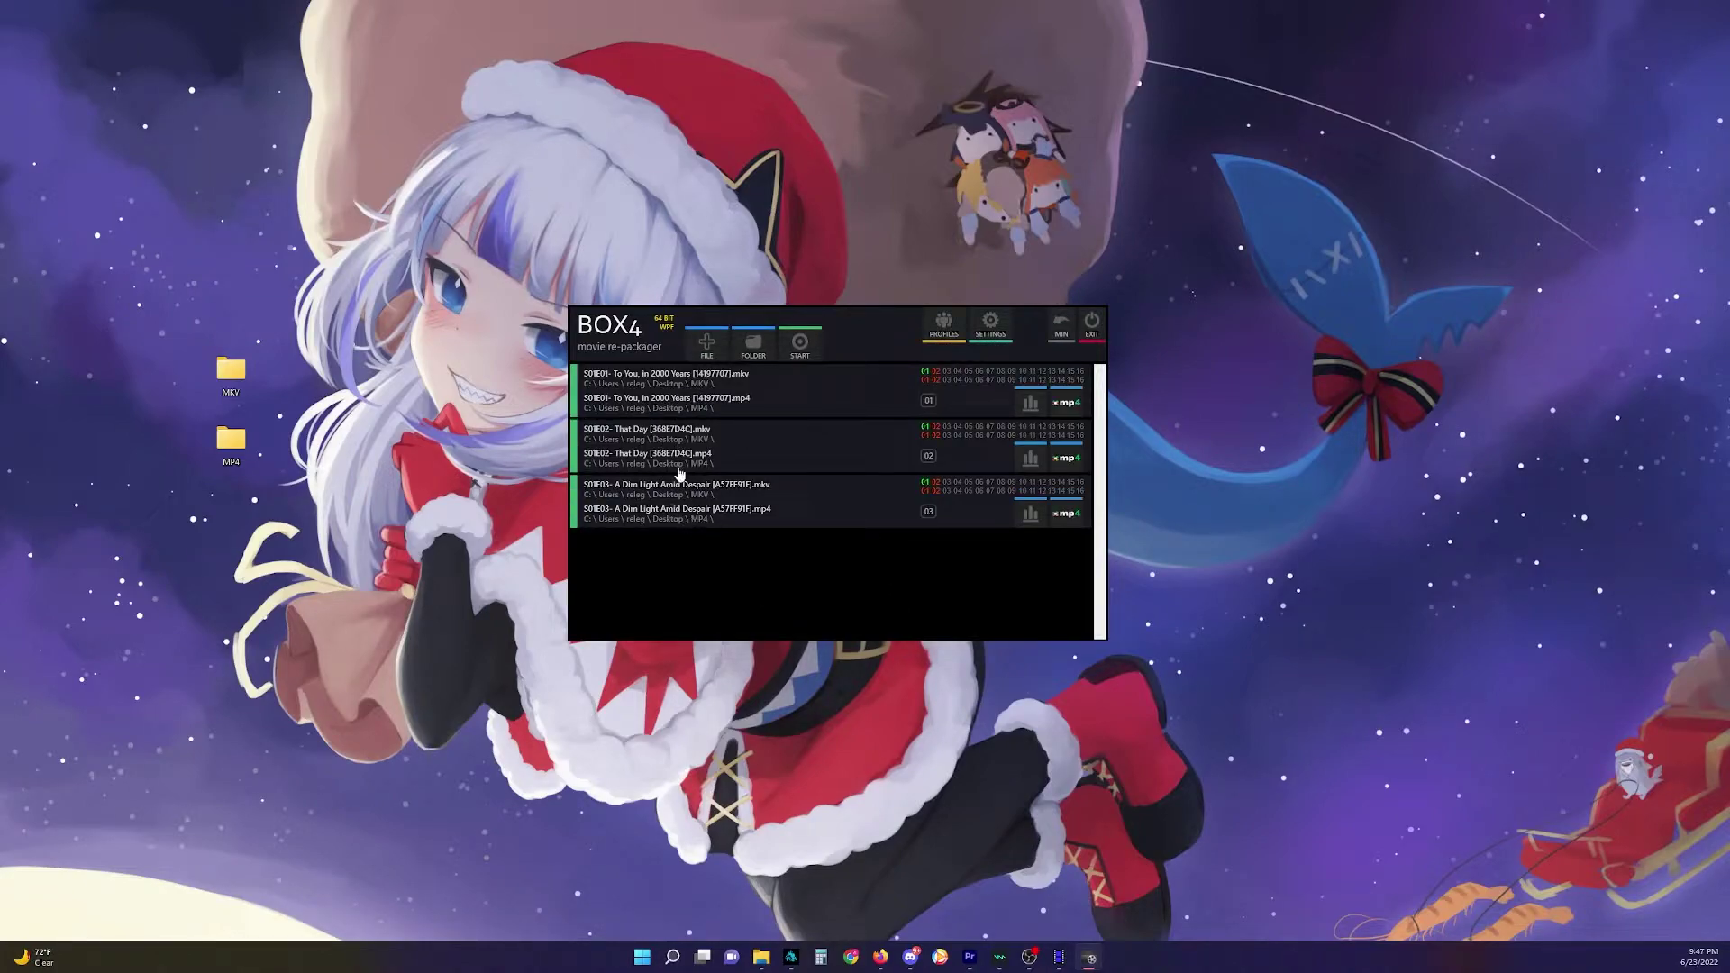
# - Start remuxing the three queued episodes and wait until every job is processed
pyautogui.click(802, 347)
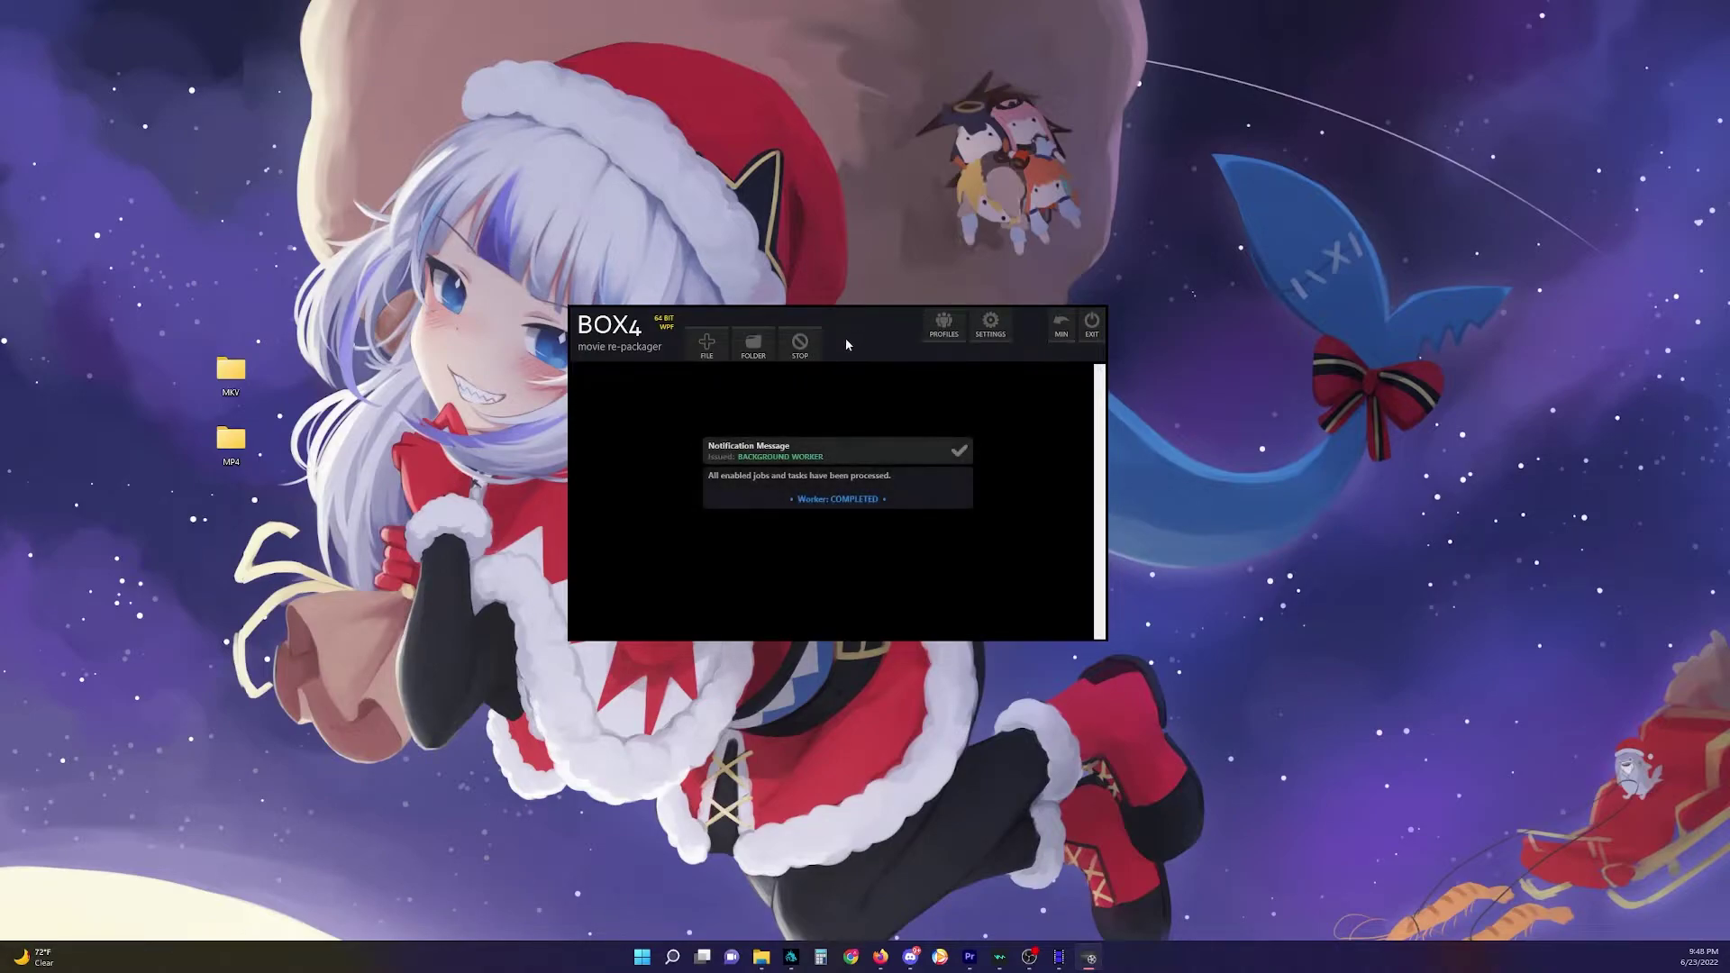
# - Open the Desktop MP4 folder and drag its three remuxed episodes into Premiere's Project panel
pyautogui.click(228, 444)
pyautogui.doubleClick(228, 444)
pyautogui.hotkey('ctrl', 'a')
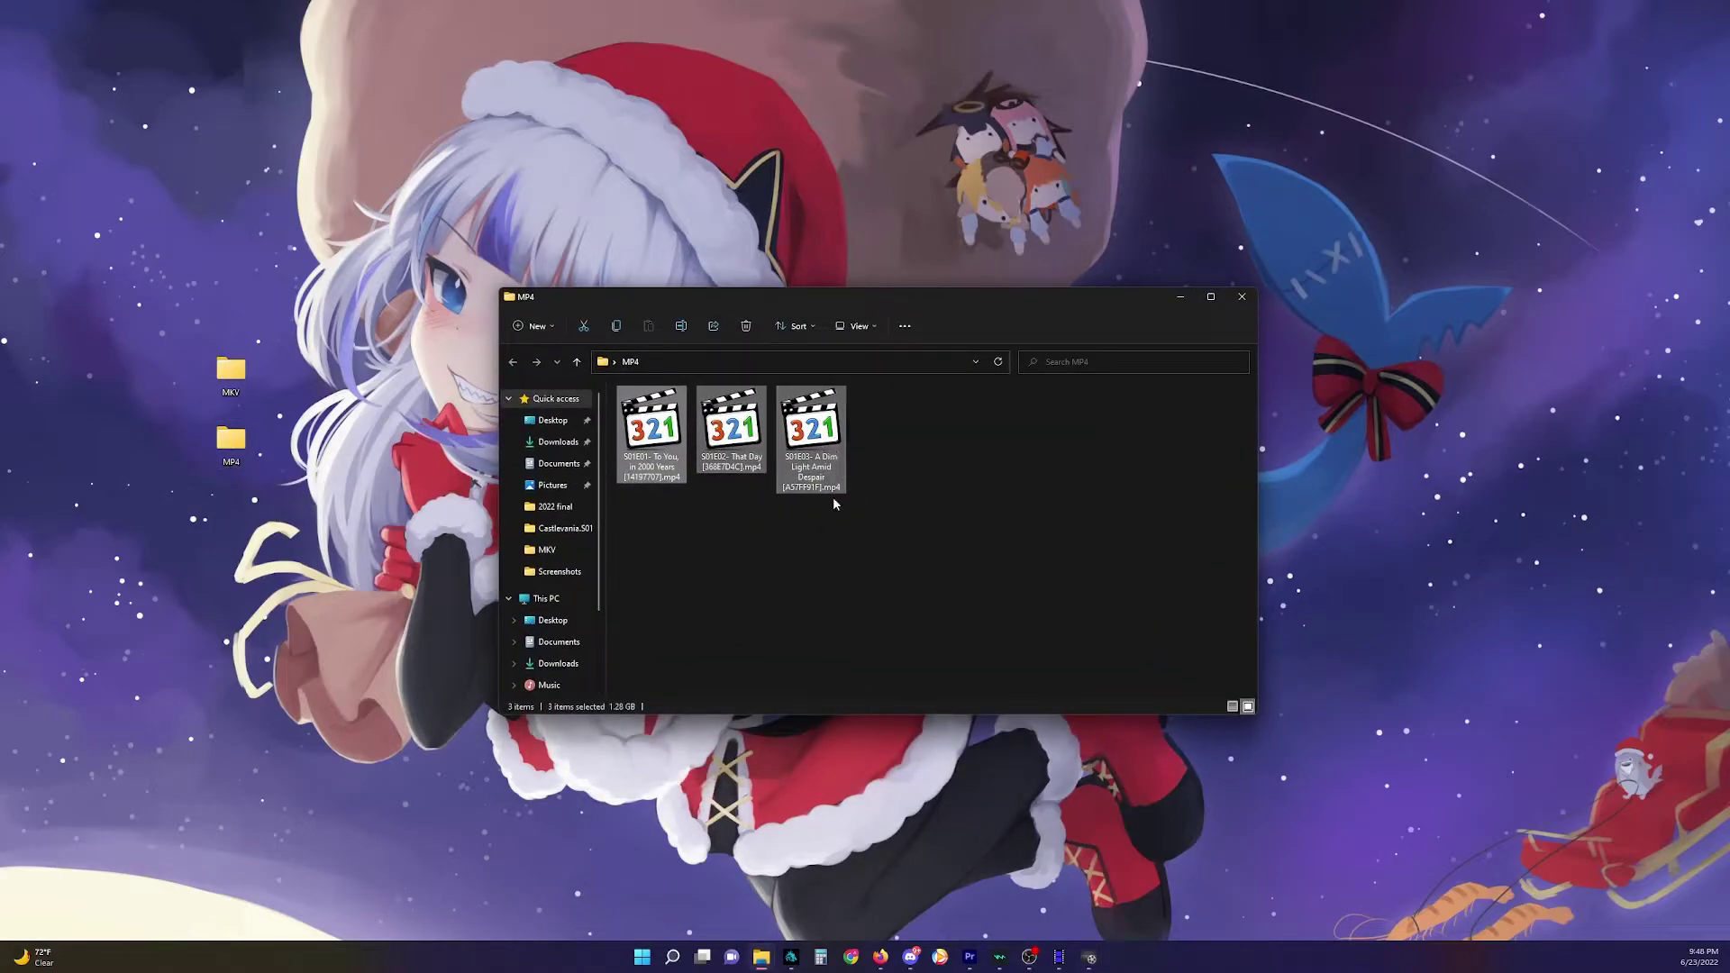
pyautogui.click(968, 482)
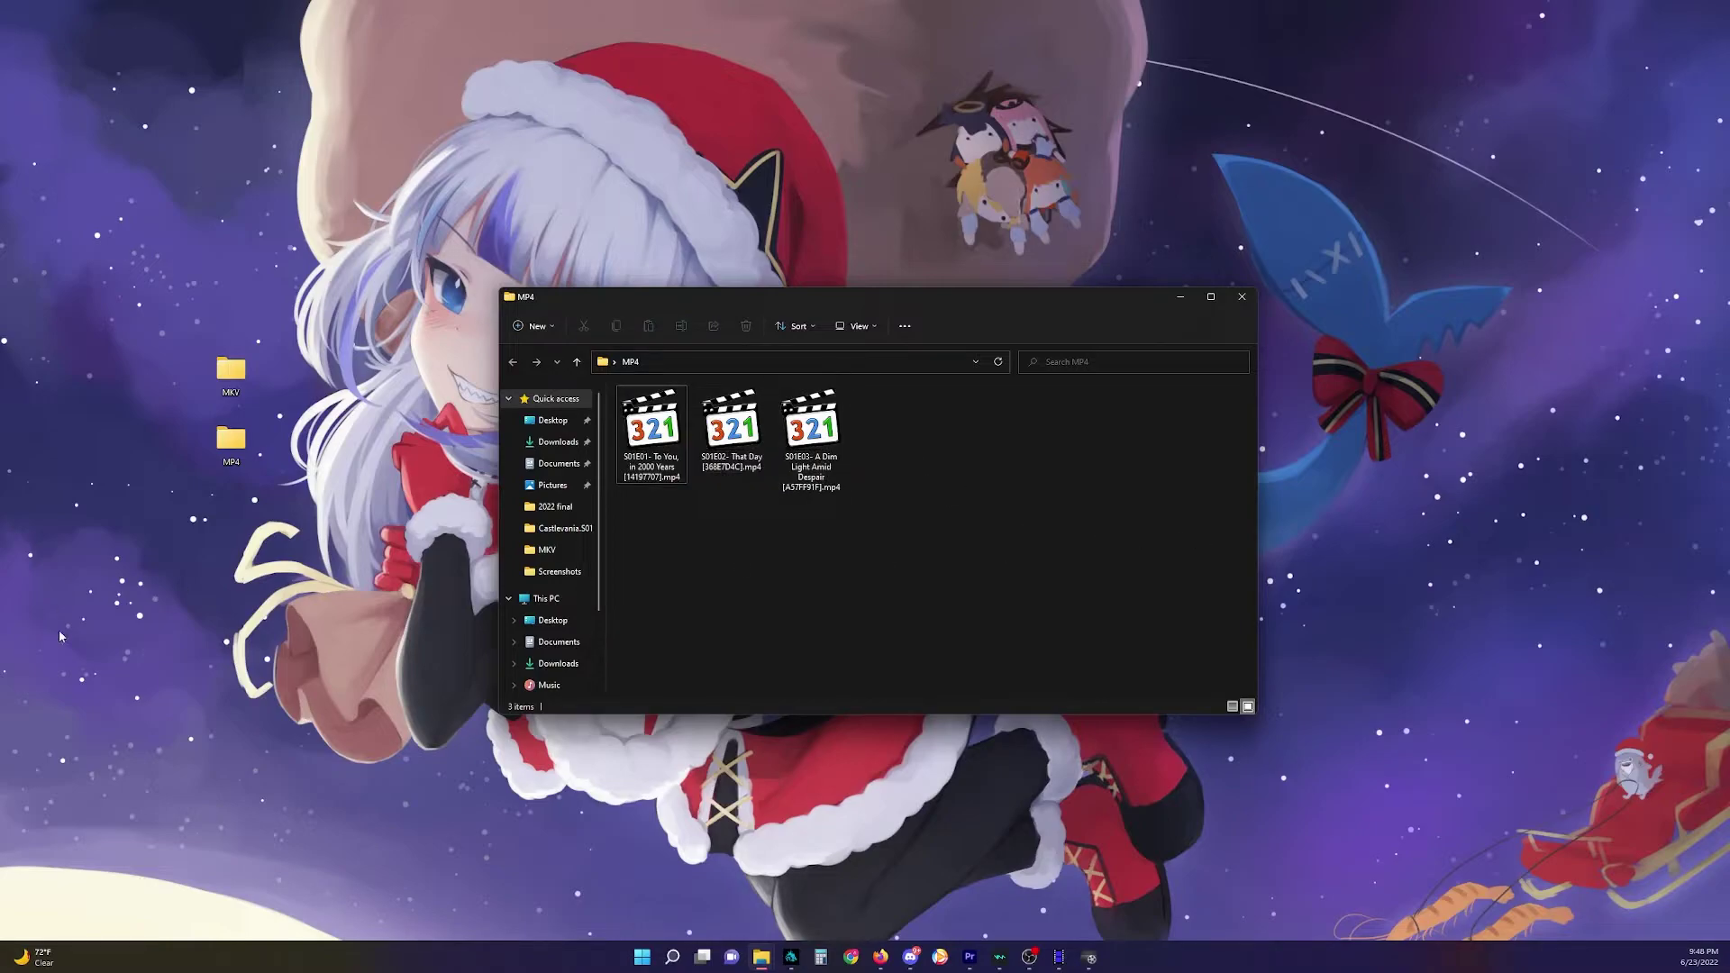
pyautogui.click(970, 957)
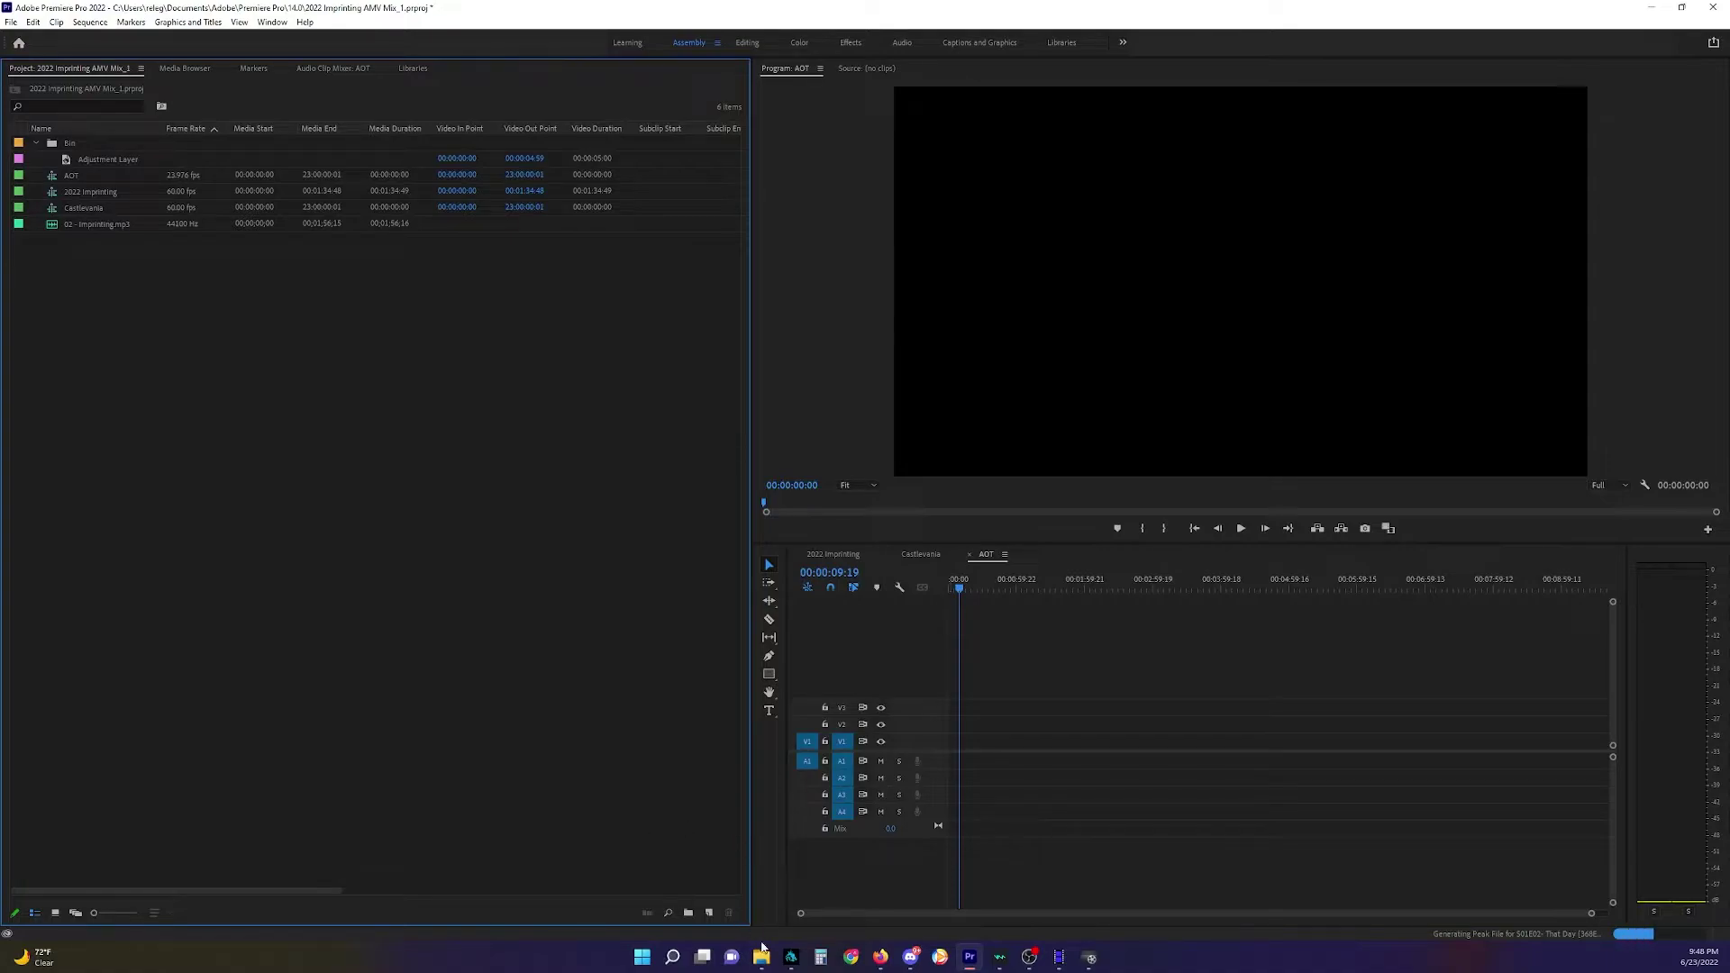
pyautogui.click(763, 957)
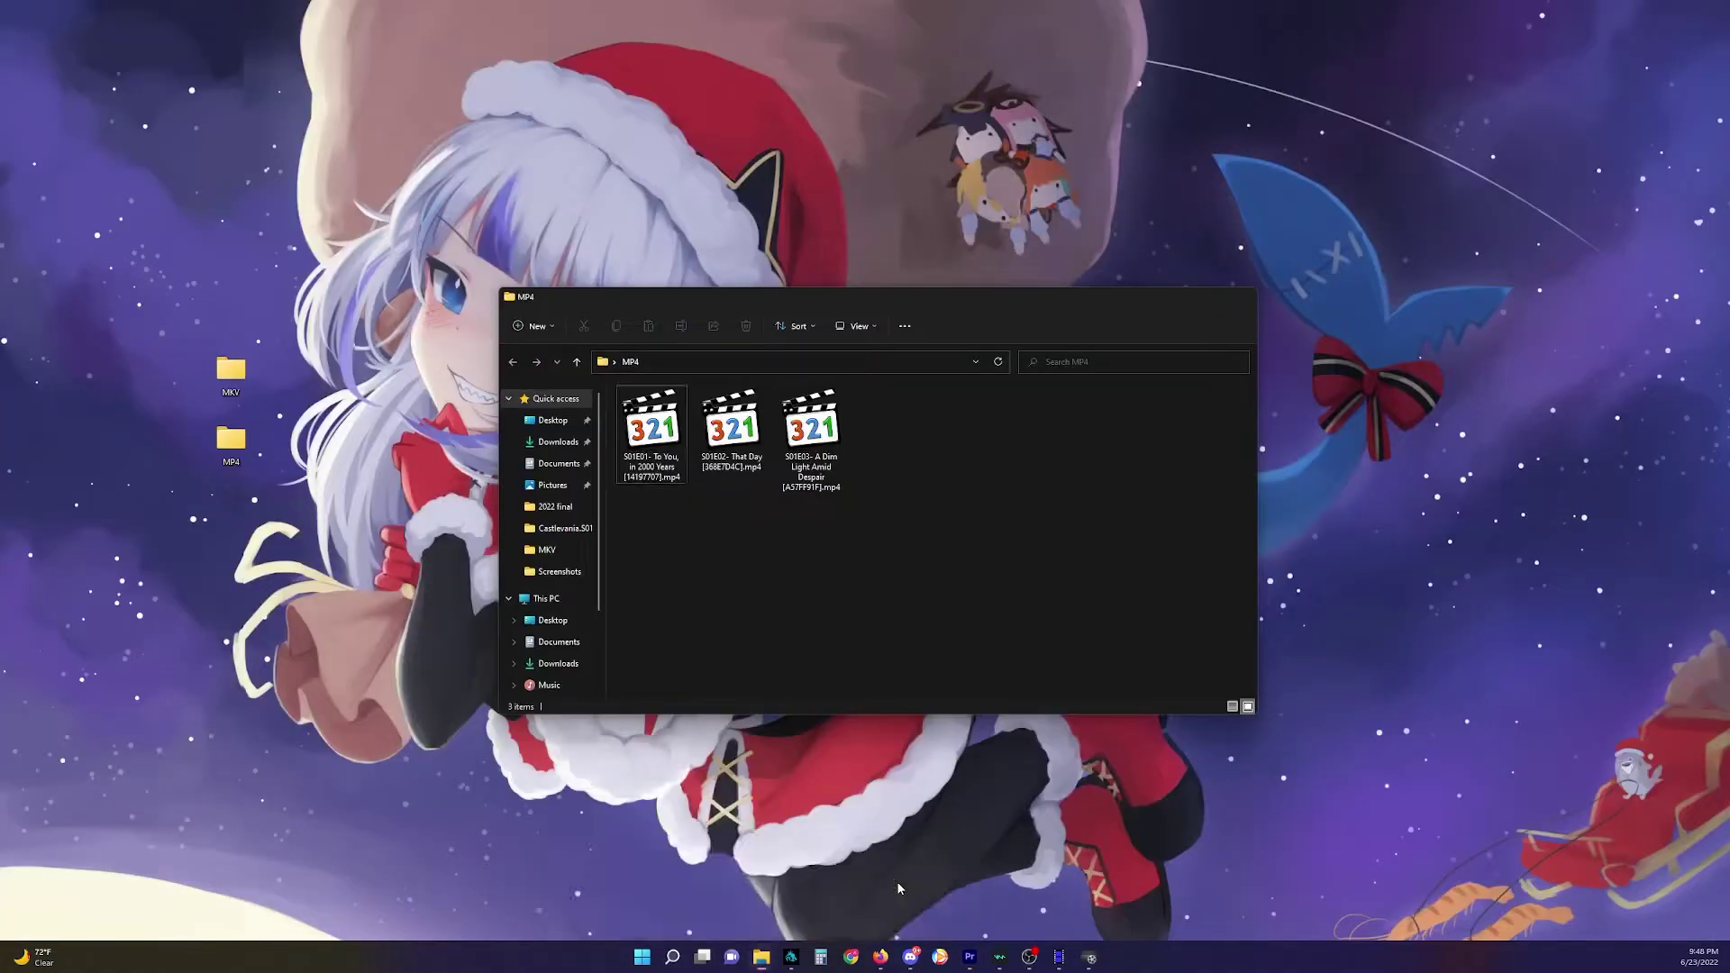
pyautogui.click(896, 882)
pyautogui.moveTo(889, 539); pyautogui.dragTo(329, 417)
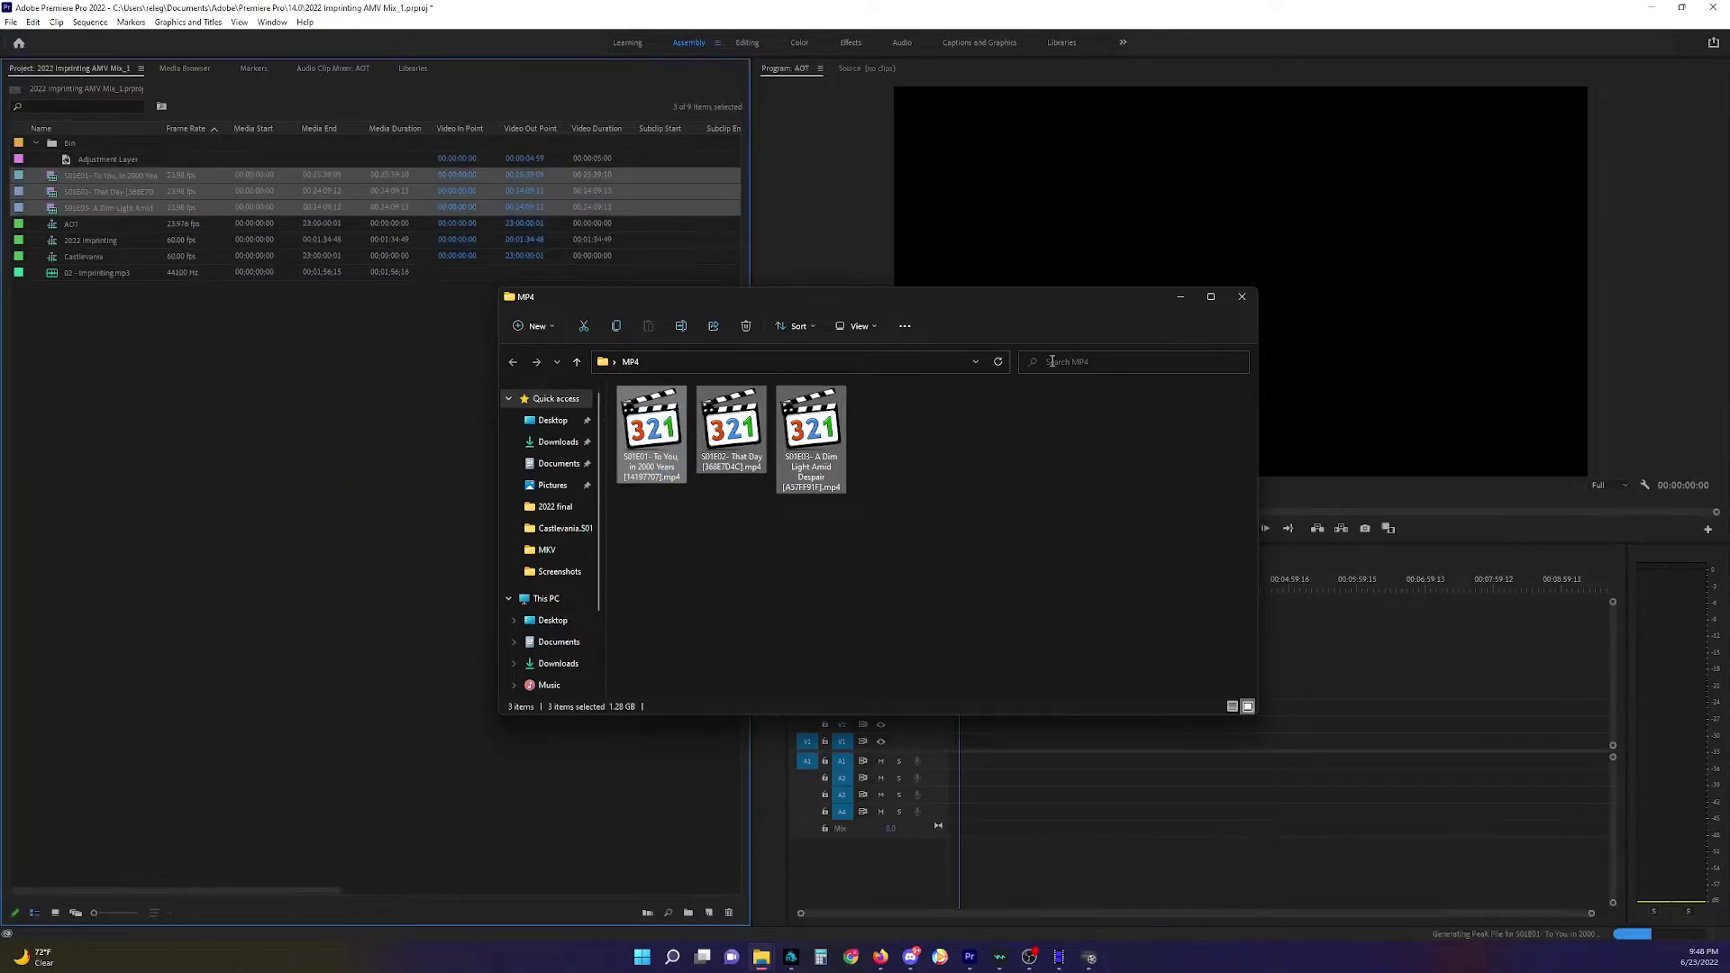
# - Unassign Clip 1's left and right source audio channels for the selected episode clips
pyautogui.click(1178, 298)
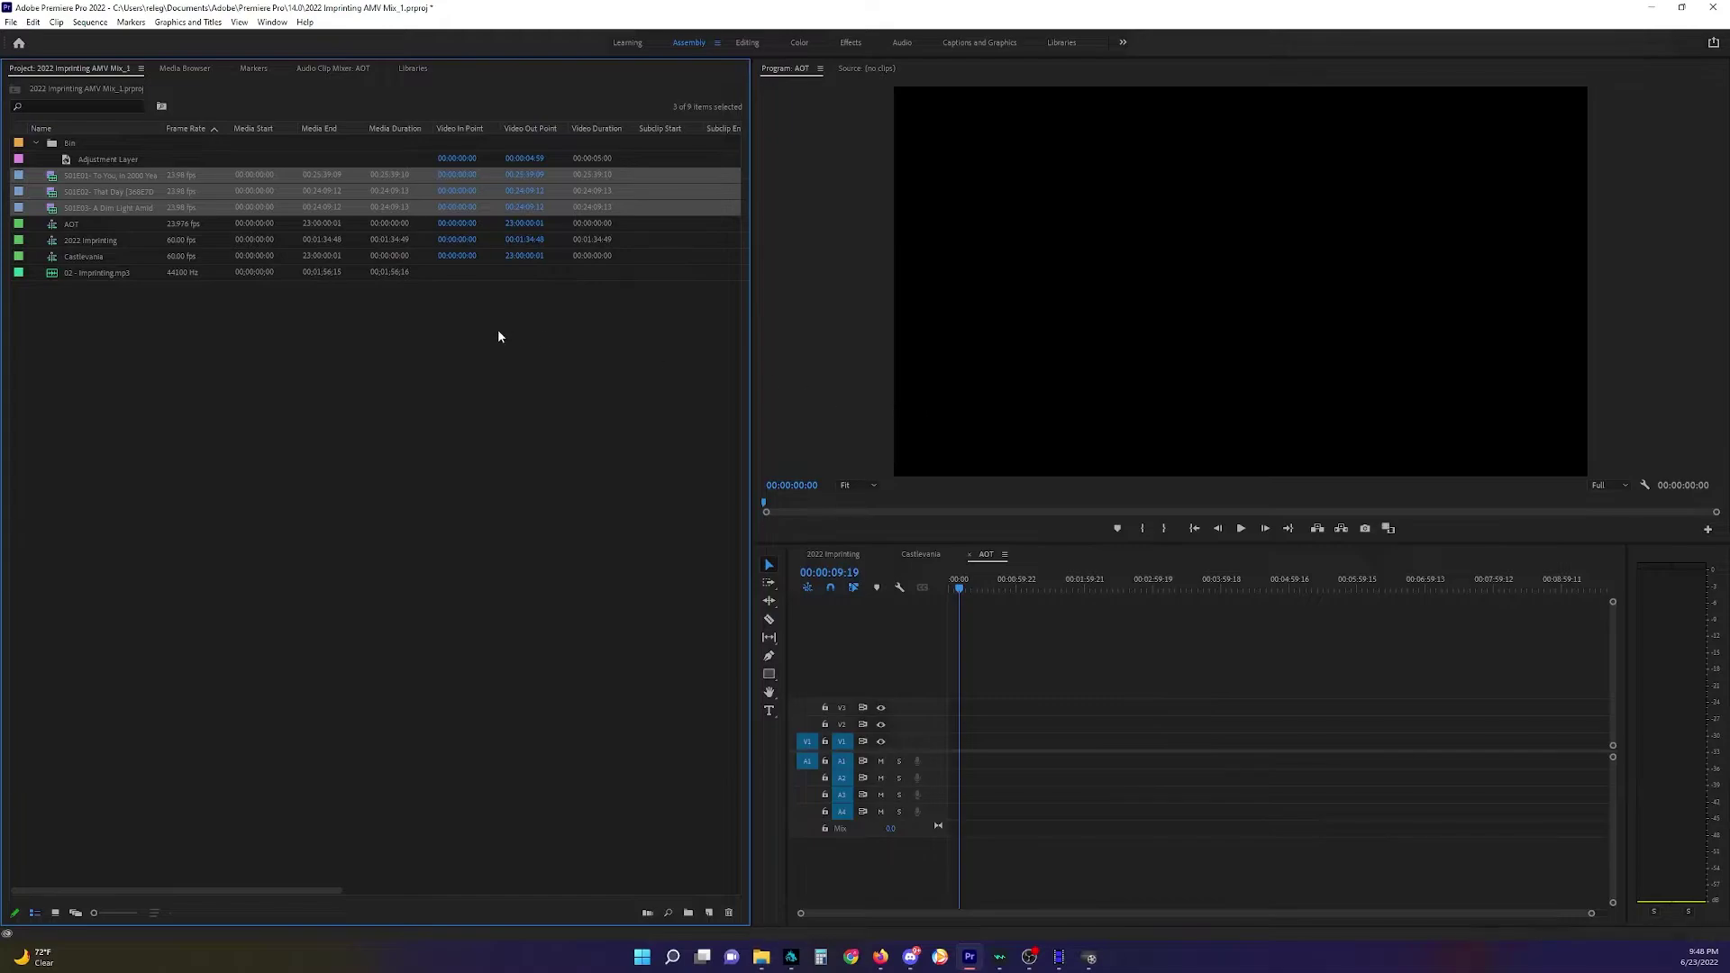
pyautogui.rightClick(92, 189)
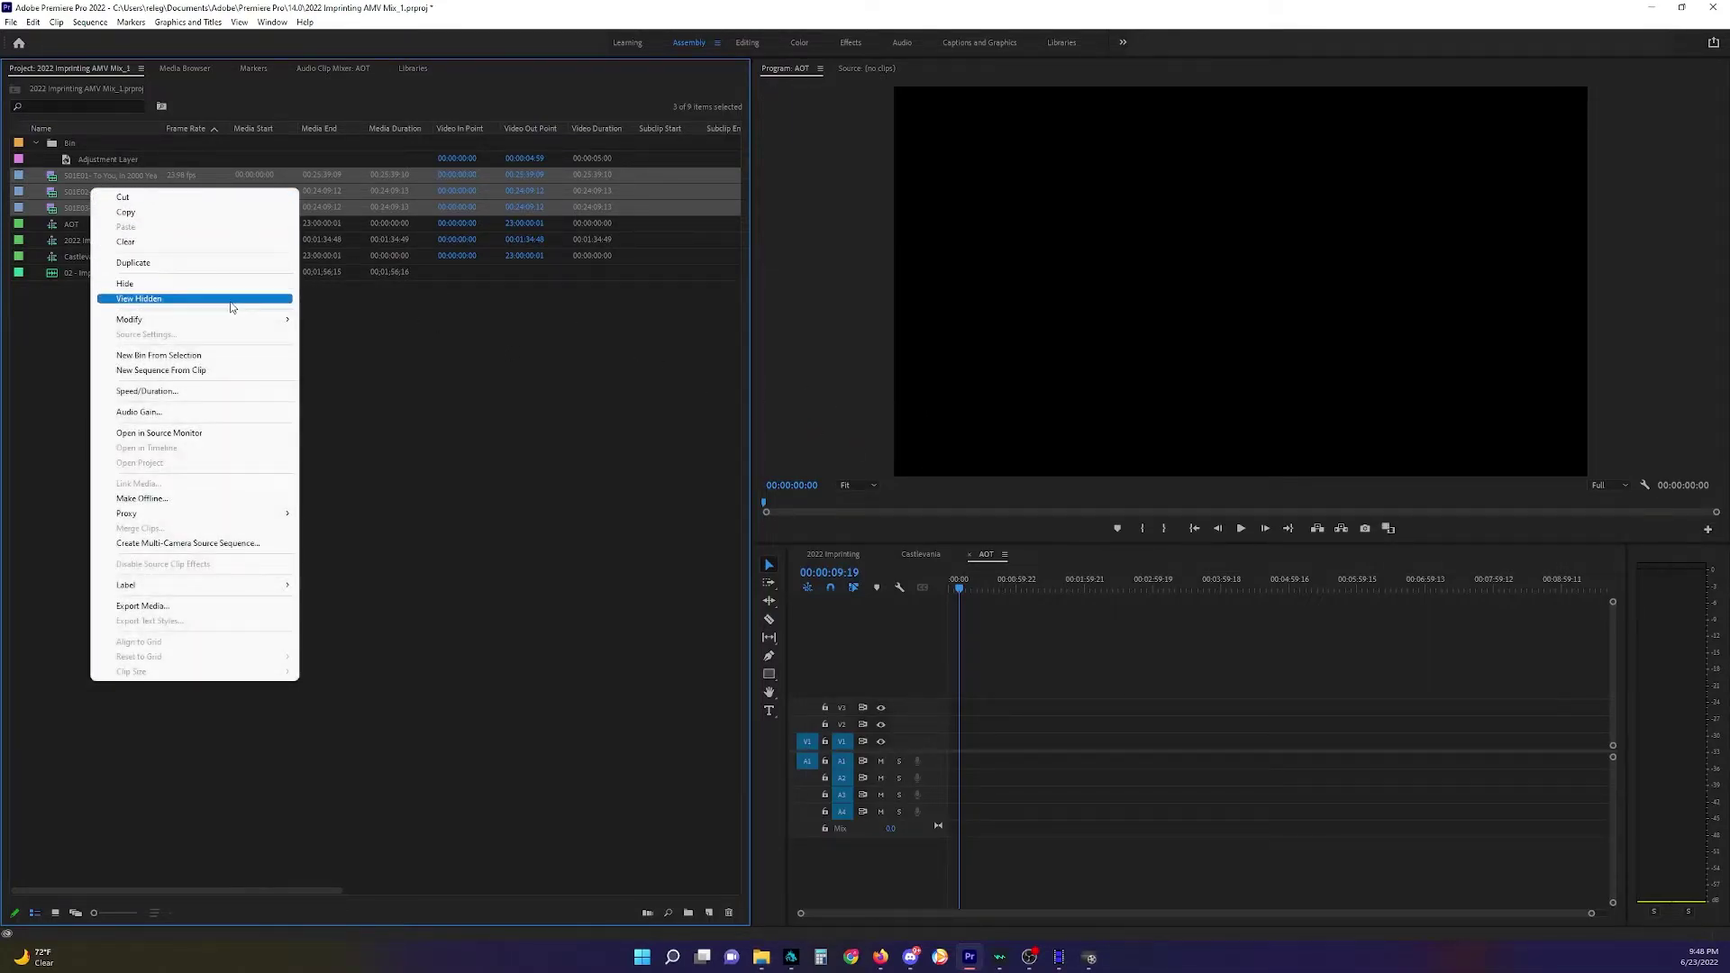
pyautogui.moveTo(245, 322)
pyautogui.click(357, 320)
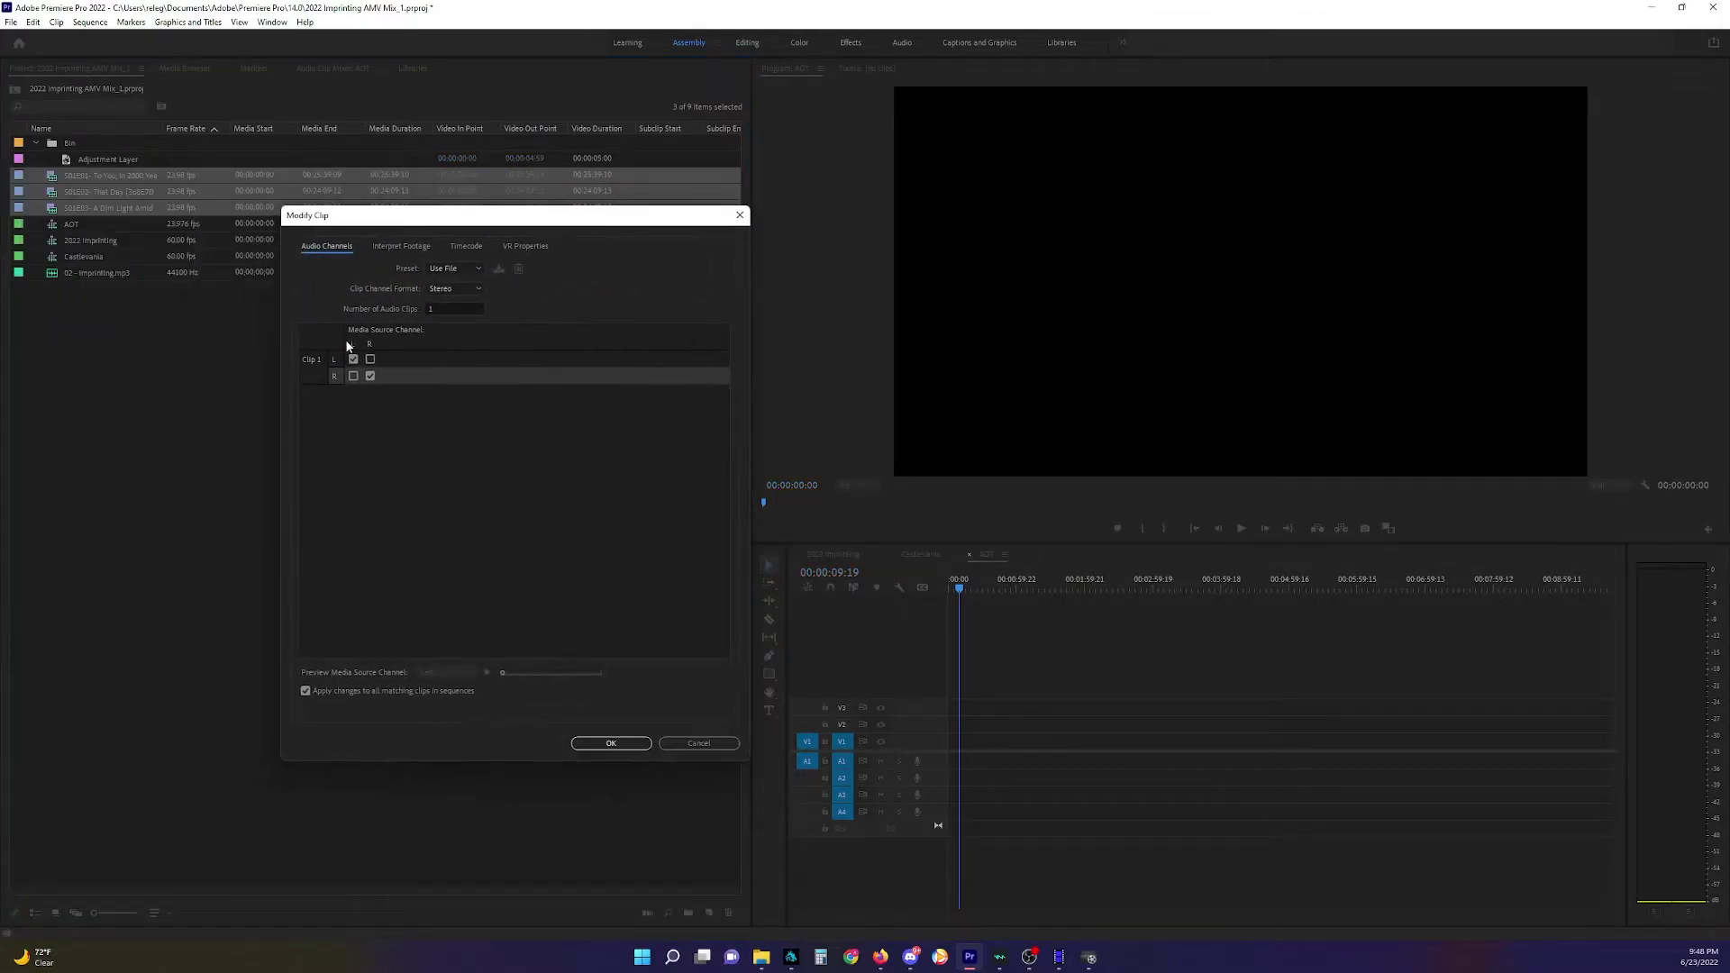
pyautogui.click(353, 359)
pyautogui.click(370, 377)
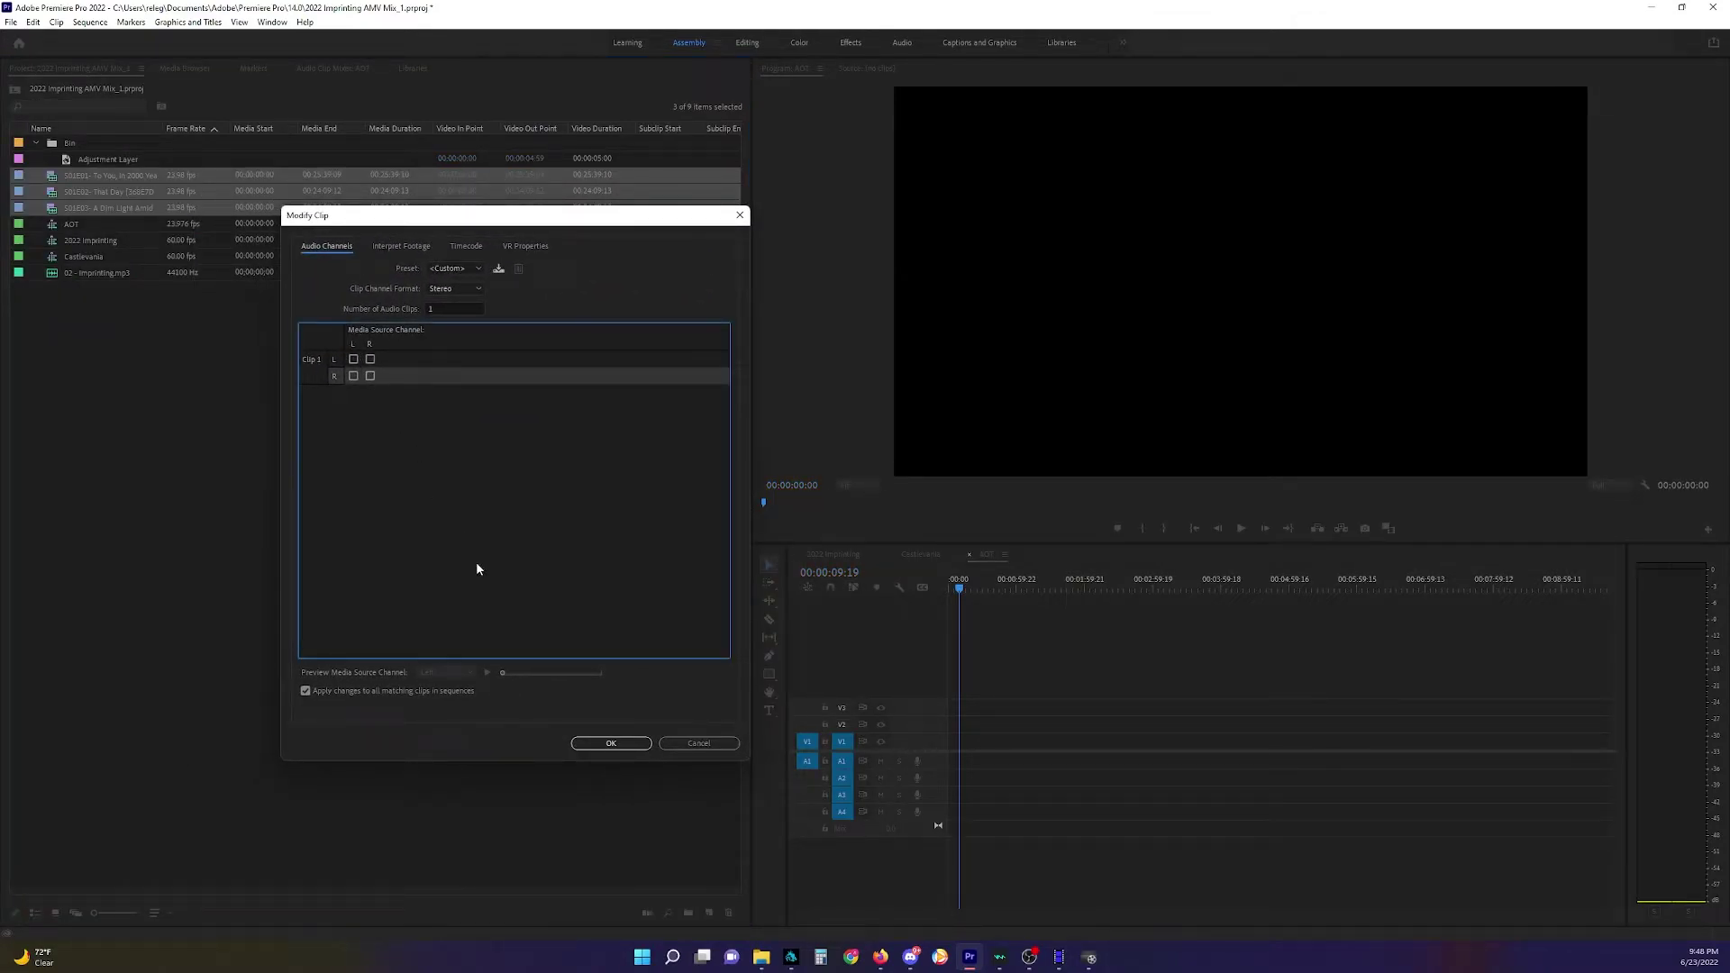
pyautogui.click(611, 742)
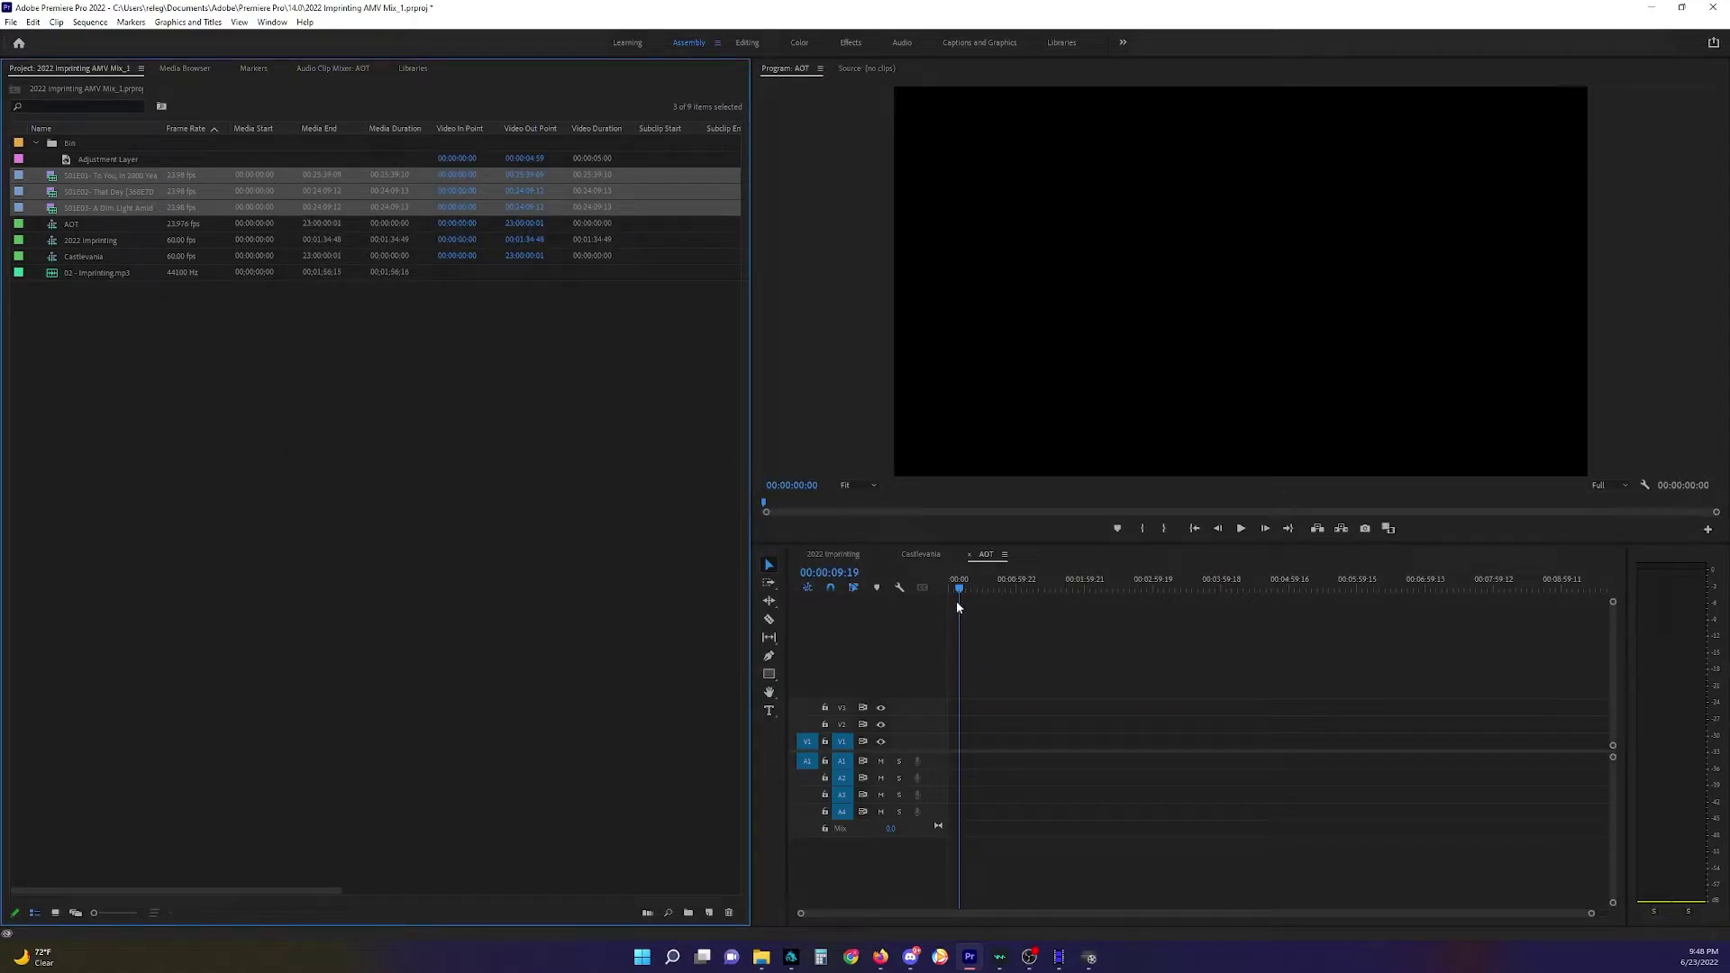
# - Place the three episodes at the start of the AOT sequence, scrub through them, then minimize Premiere
pyautogui.moveTo(958, 608); pyautogui.dragTo(956, 747)
pyautogui.press('z')
pyautogui.keyDown('alt'); pyautogui.click(1253, 719); pyautogui.keyUp('alt')
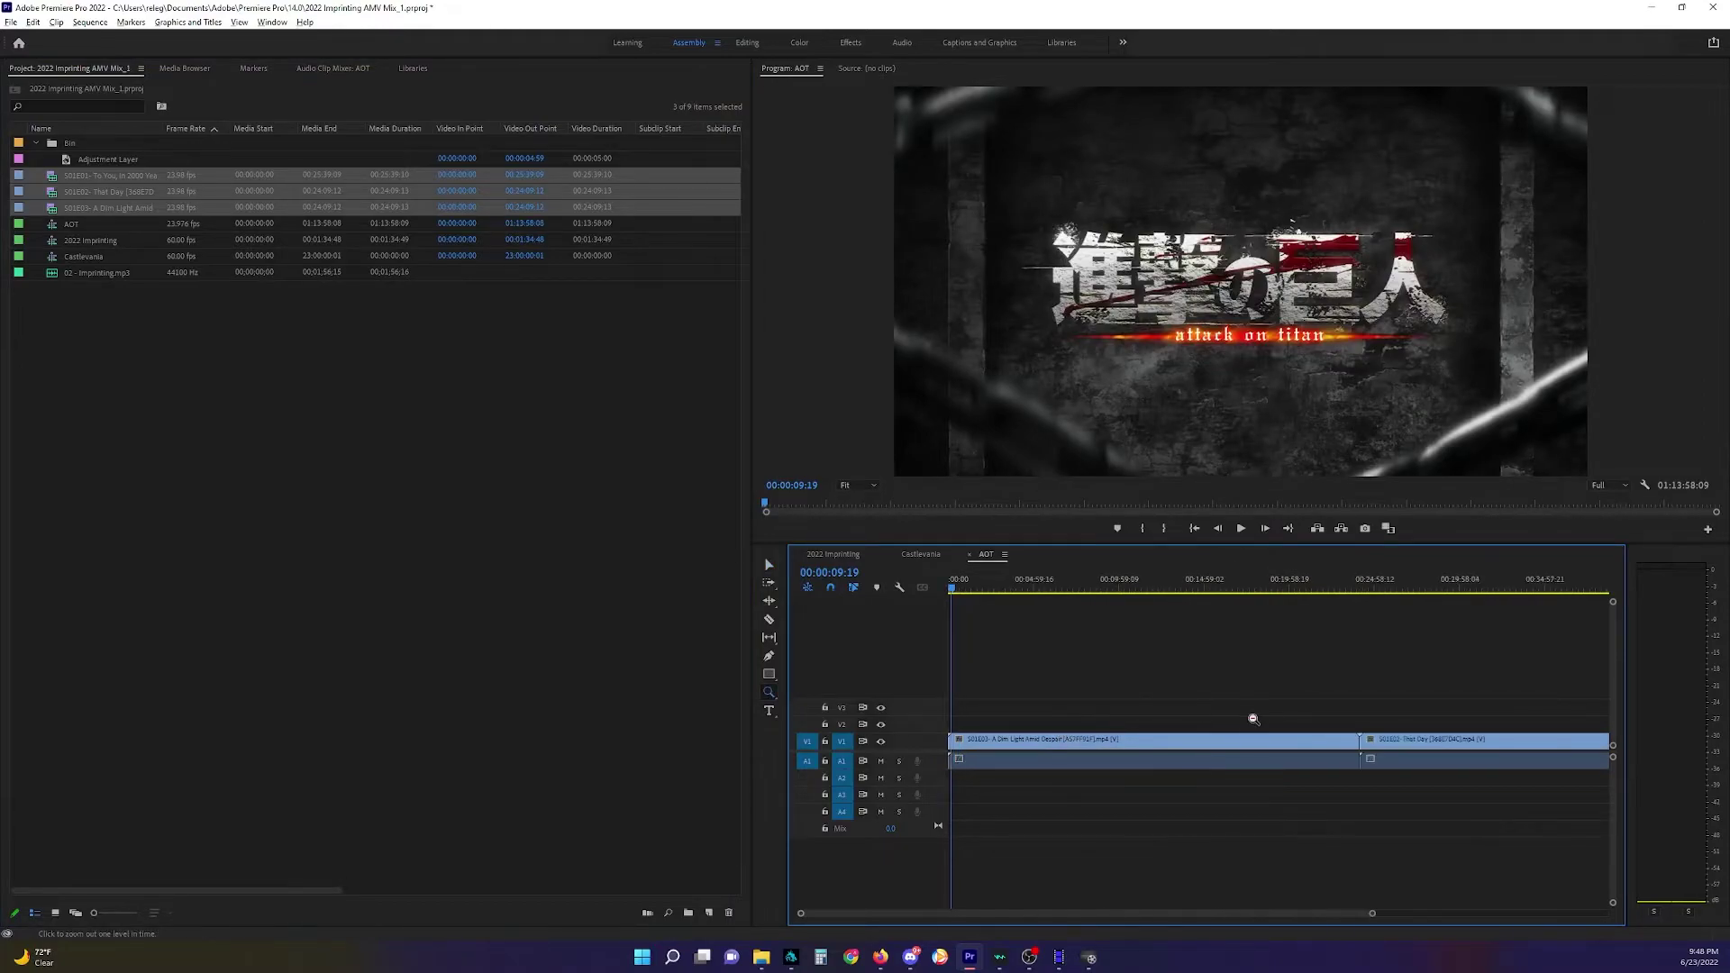
pyautogui.keyDown('alt'); pyautogui.click(1253, 719); pyautogui.keyUp('alt')
pyautogui.moveTo(1036, 587); pyautogui.dragTo(1089, 621)
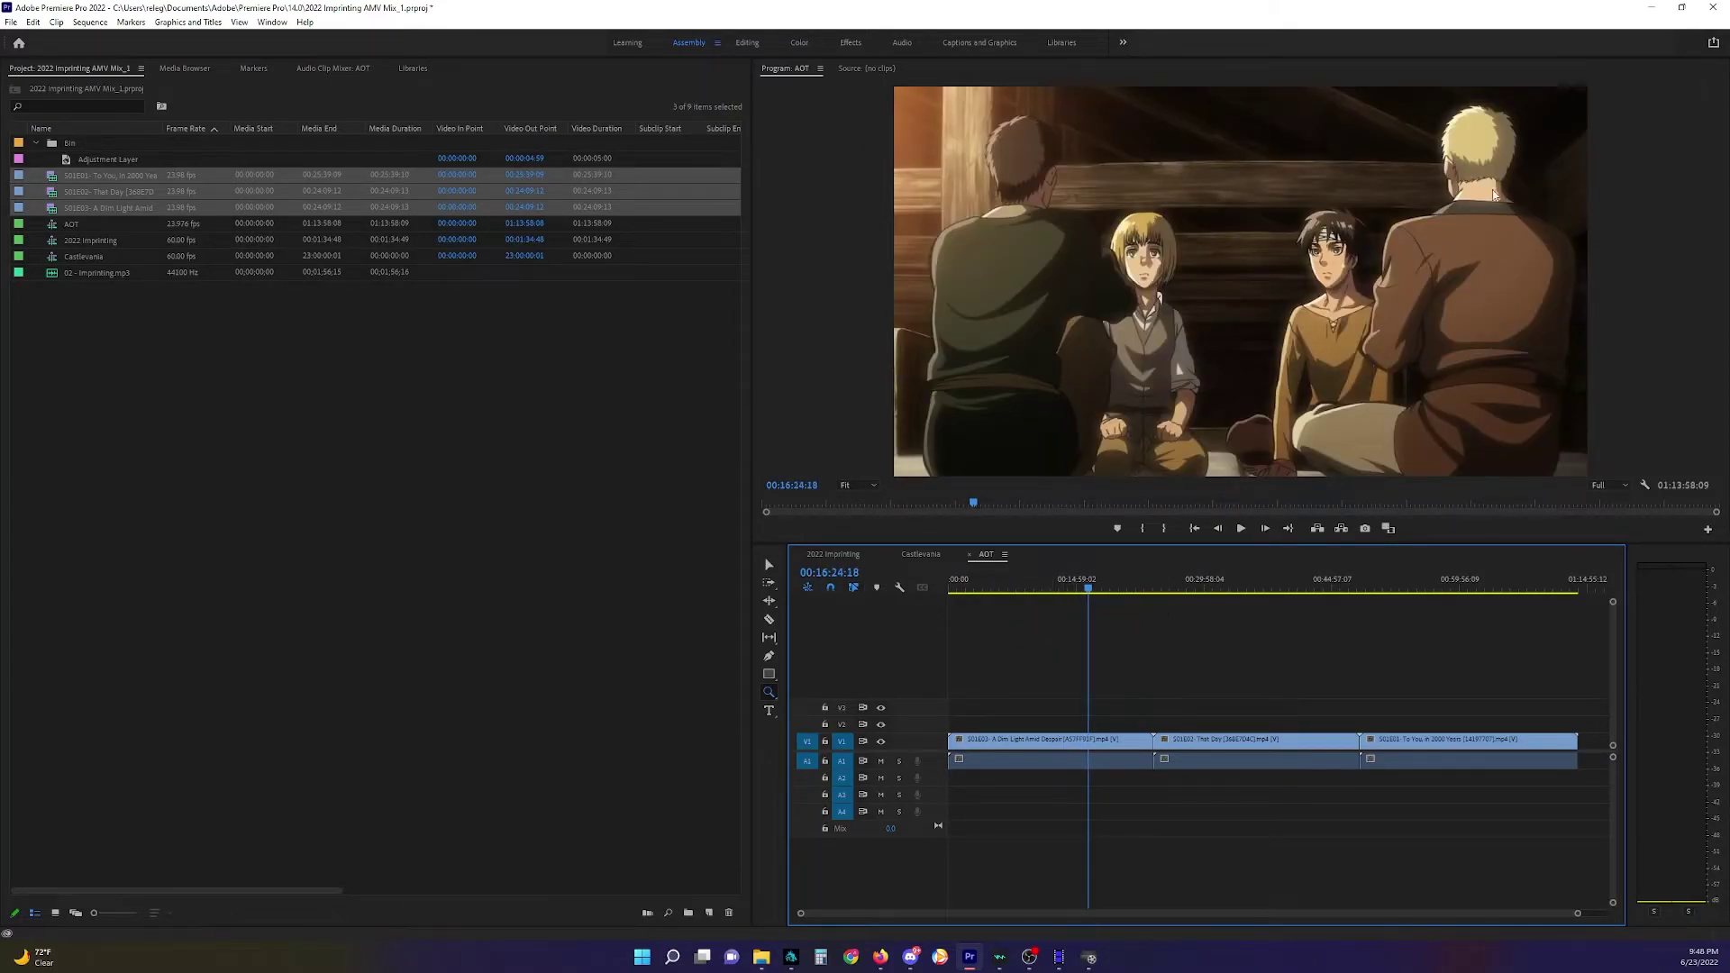
pyautogui.click(1656, 8)
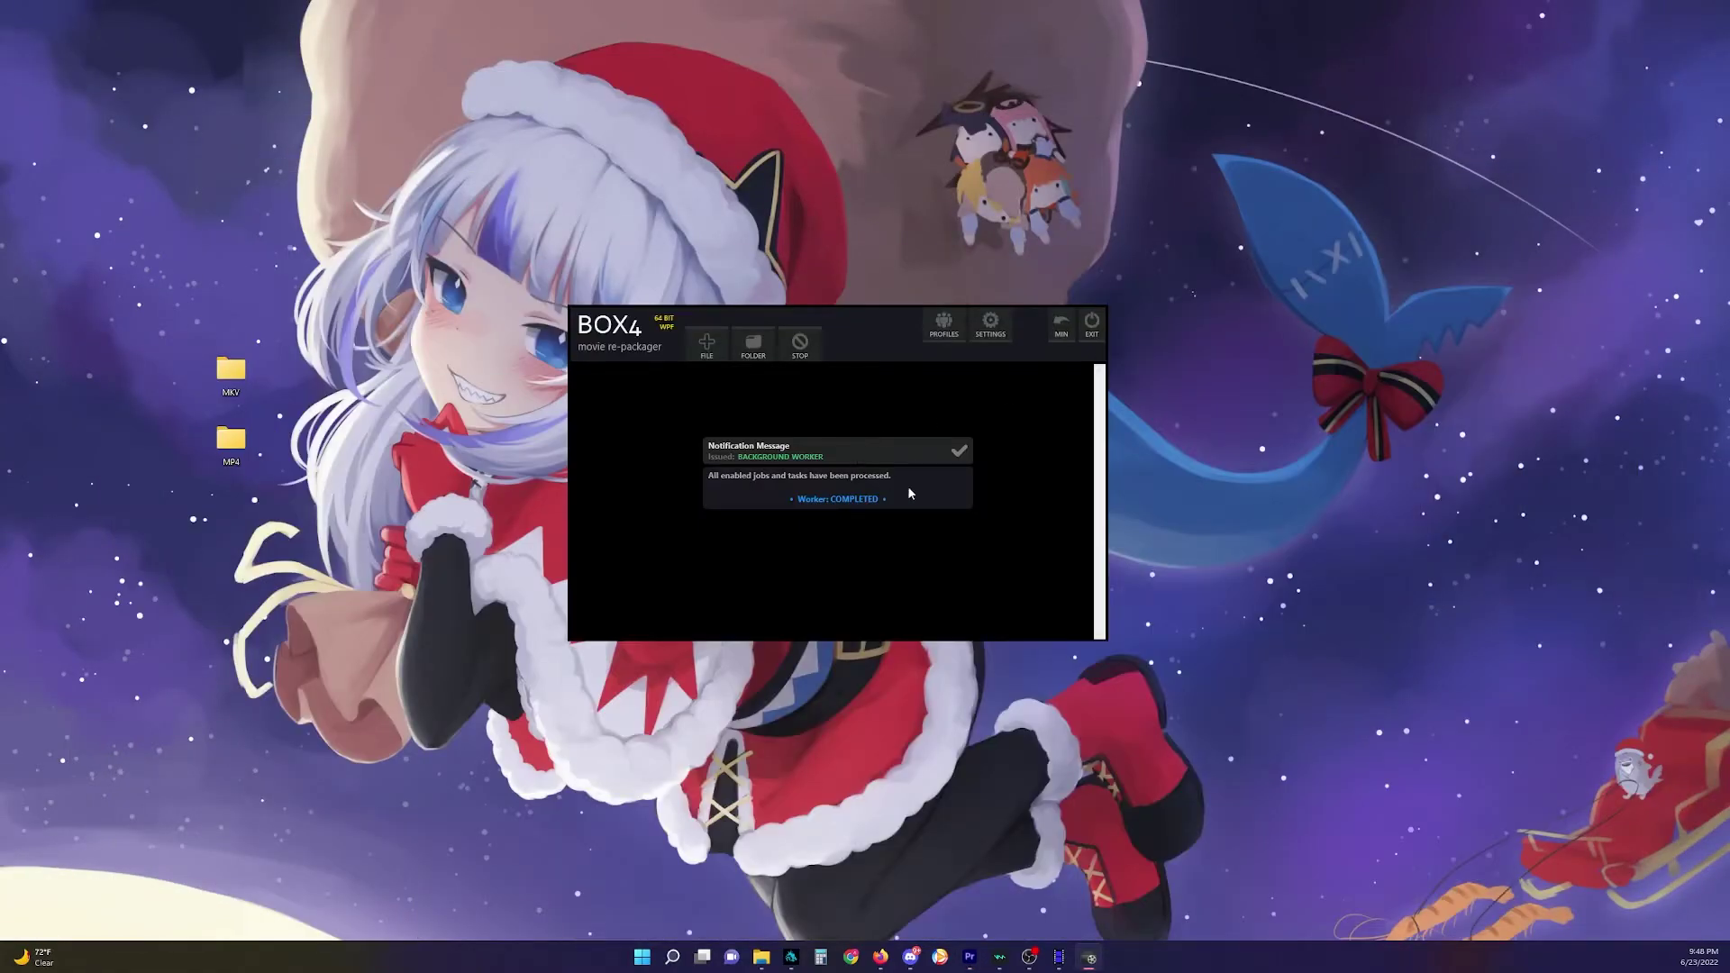
# - Dismiss BOX4's completion notice and set XMedia Recode's output folder to Desktop\MP4
pyautogui.click(959, 451)
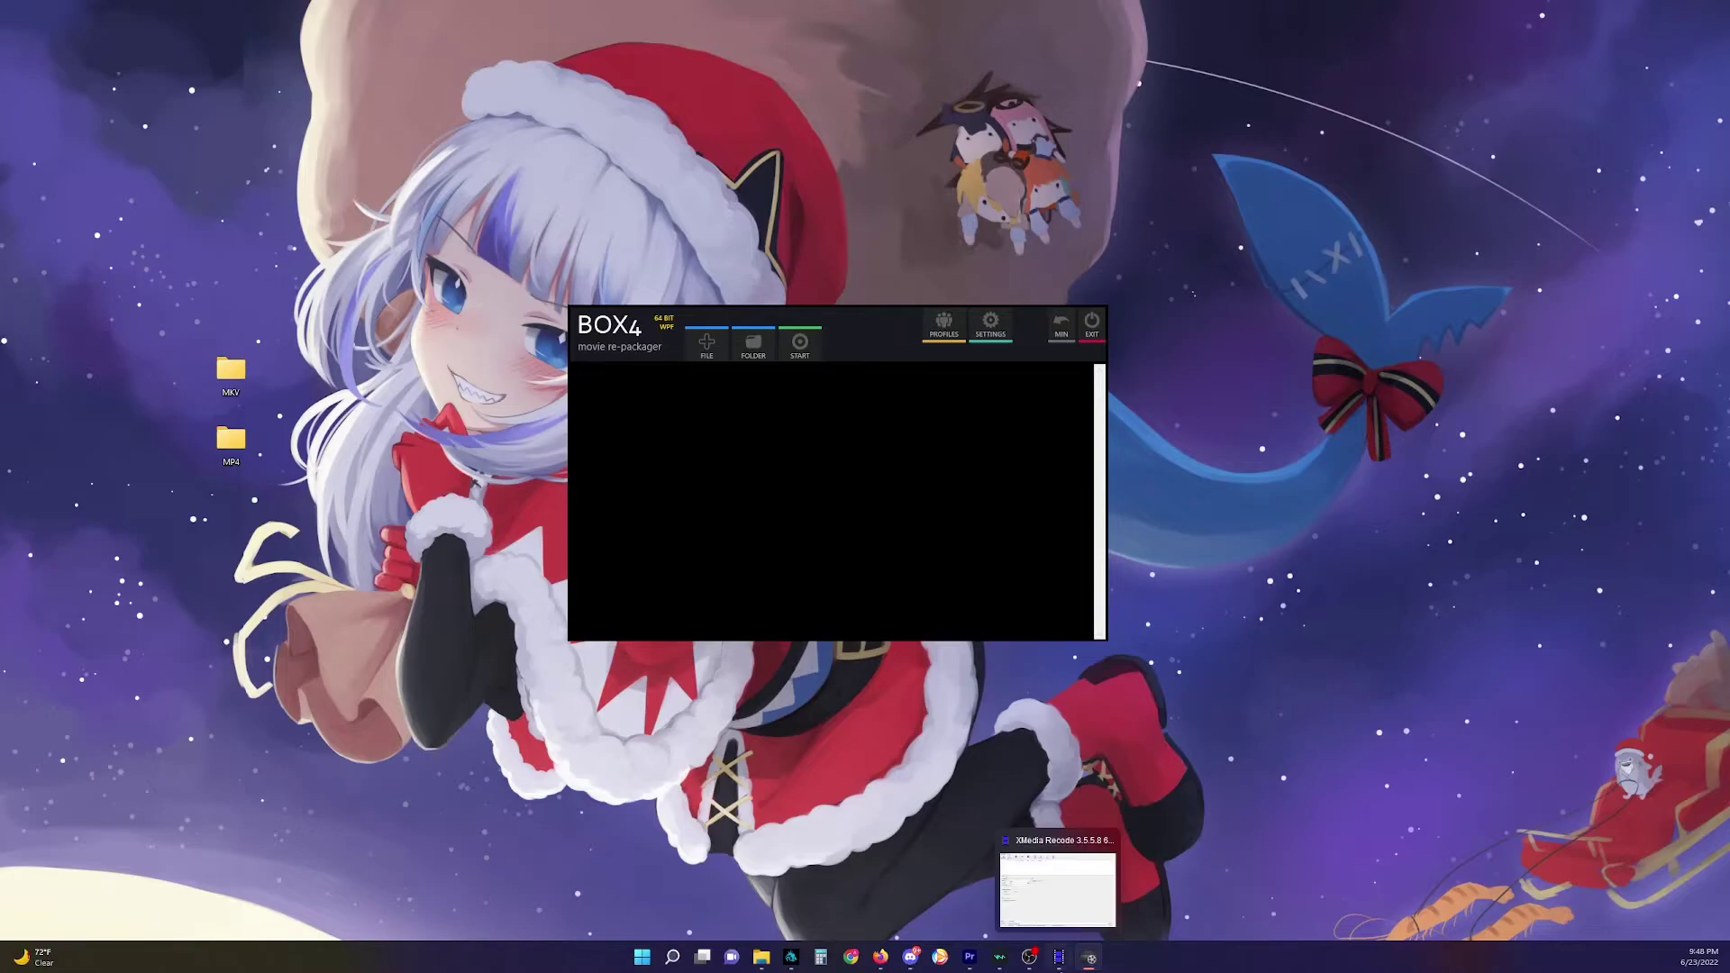
pyautogui.click(1059, 957)
pyautogui.moveTo(781, 192); pyautogui.dragTo(821, 219)
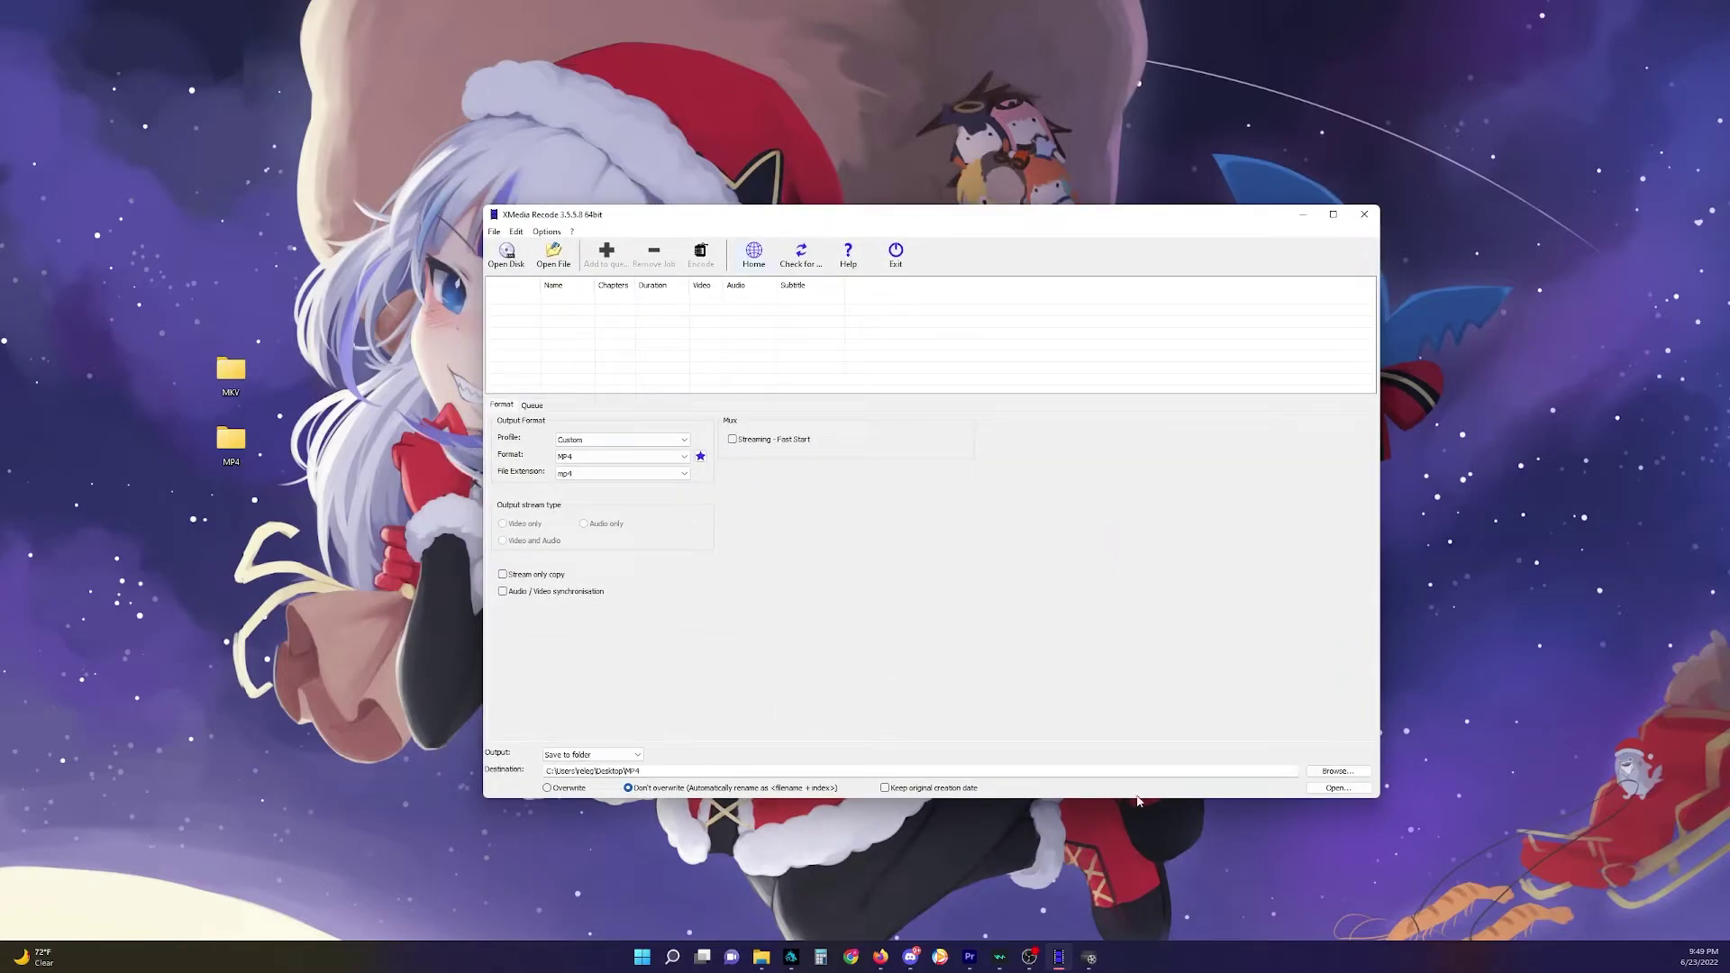
pyautogui.click(1338, 771)
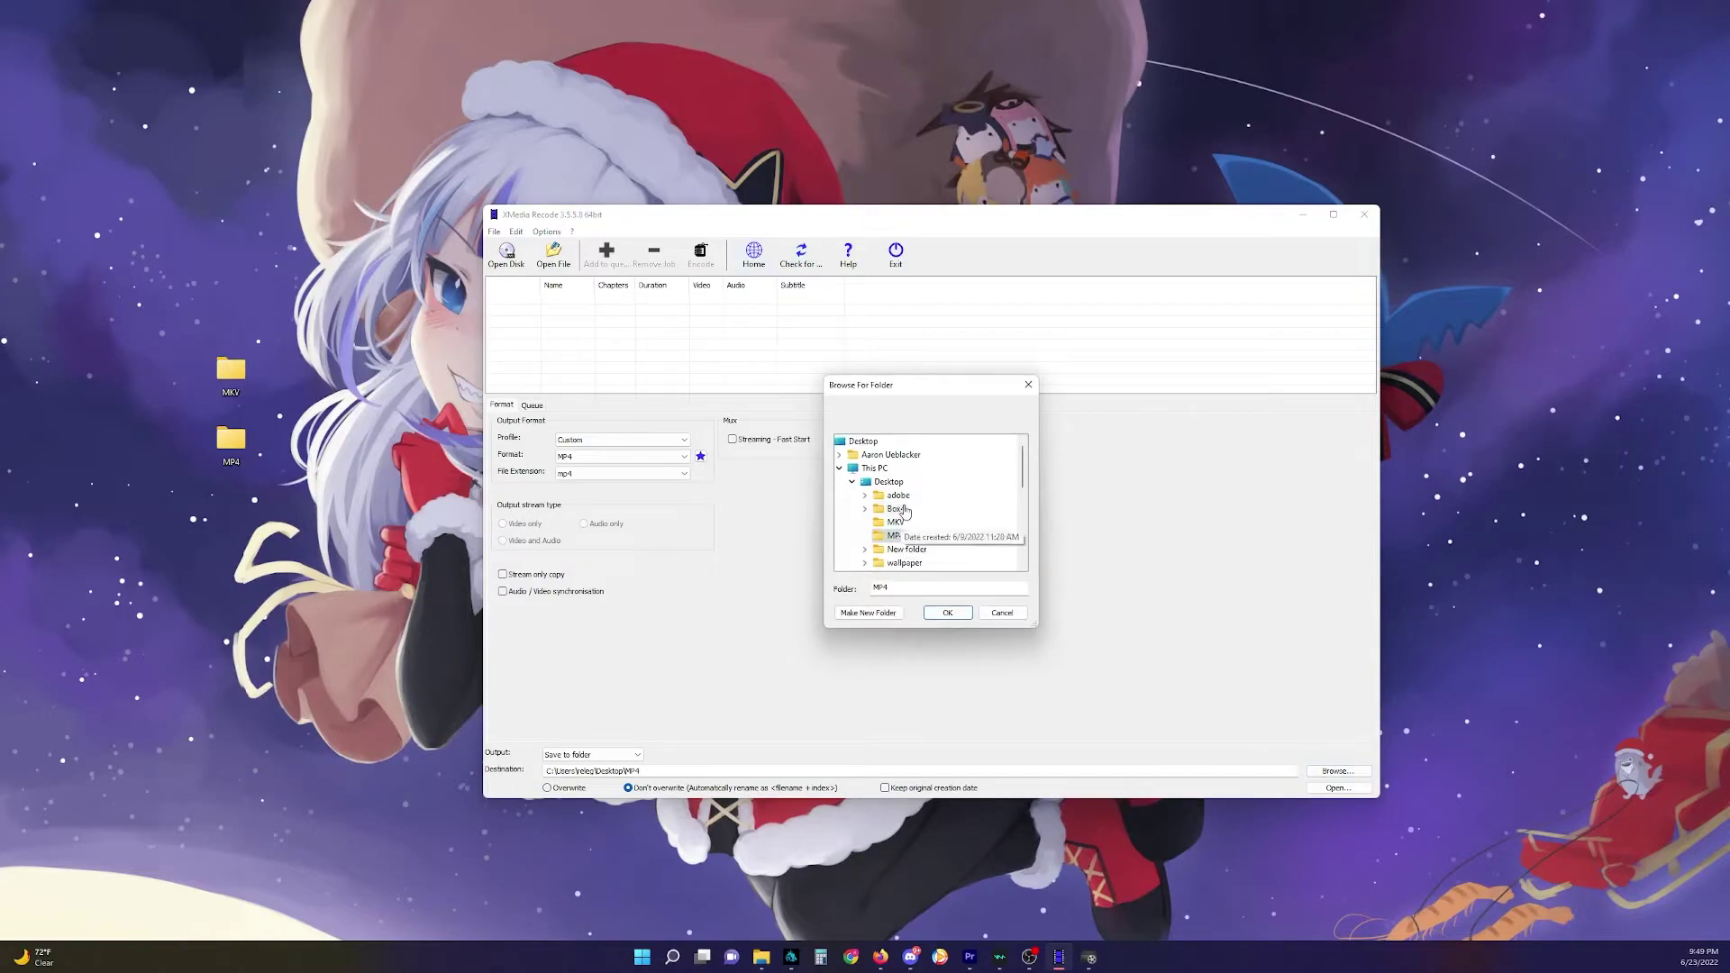
pyautogui.click(947, 613)
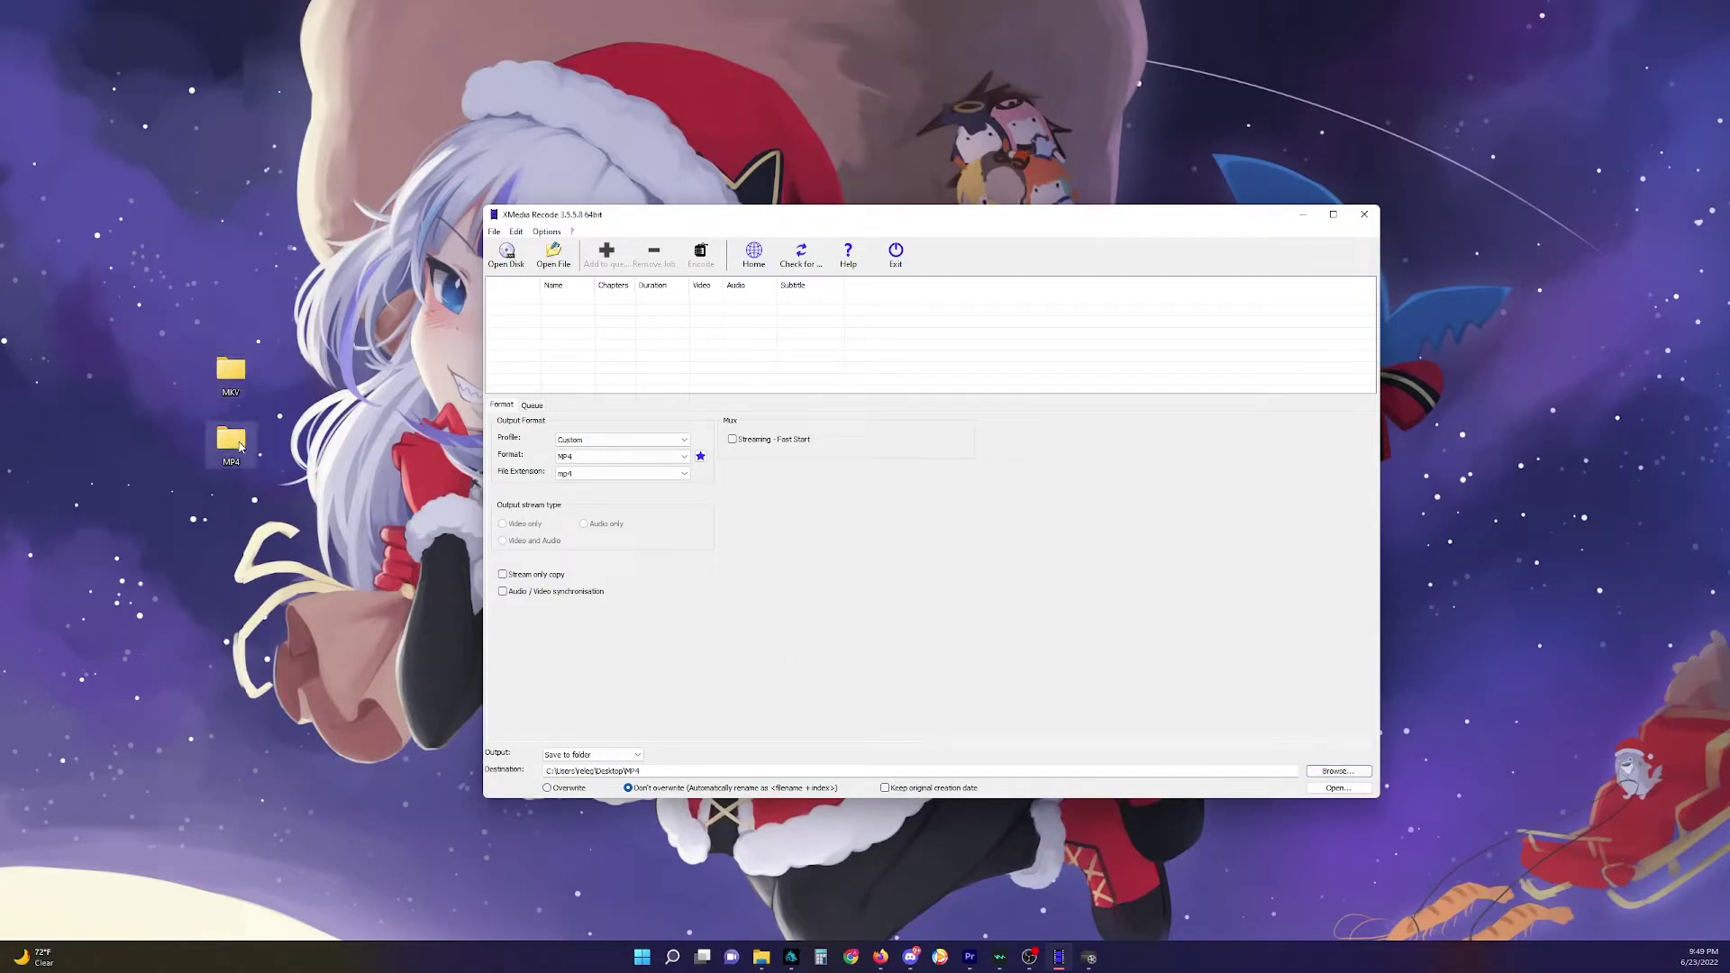
# - Drag the three MKV episodes from the Desktop MKV folder into XMedia Recode's job list
pyautogui.click(229, 386)
pyautogui.doubleClick(229, 385)
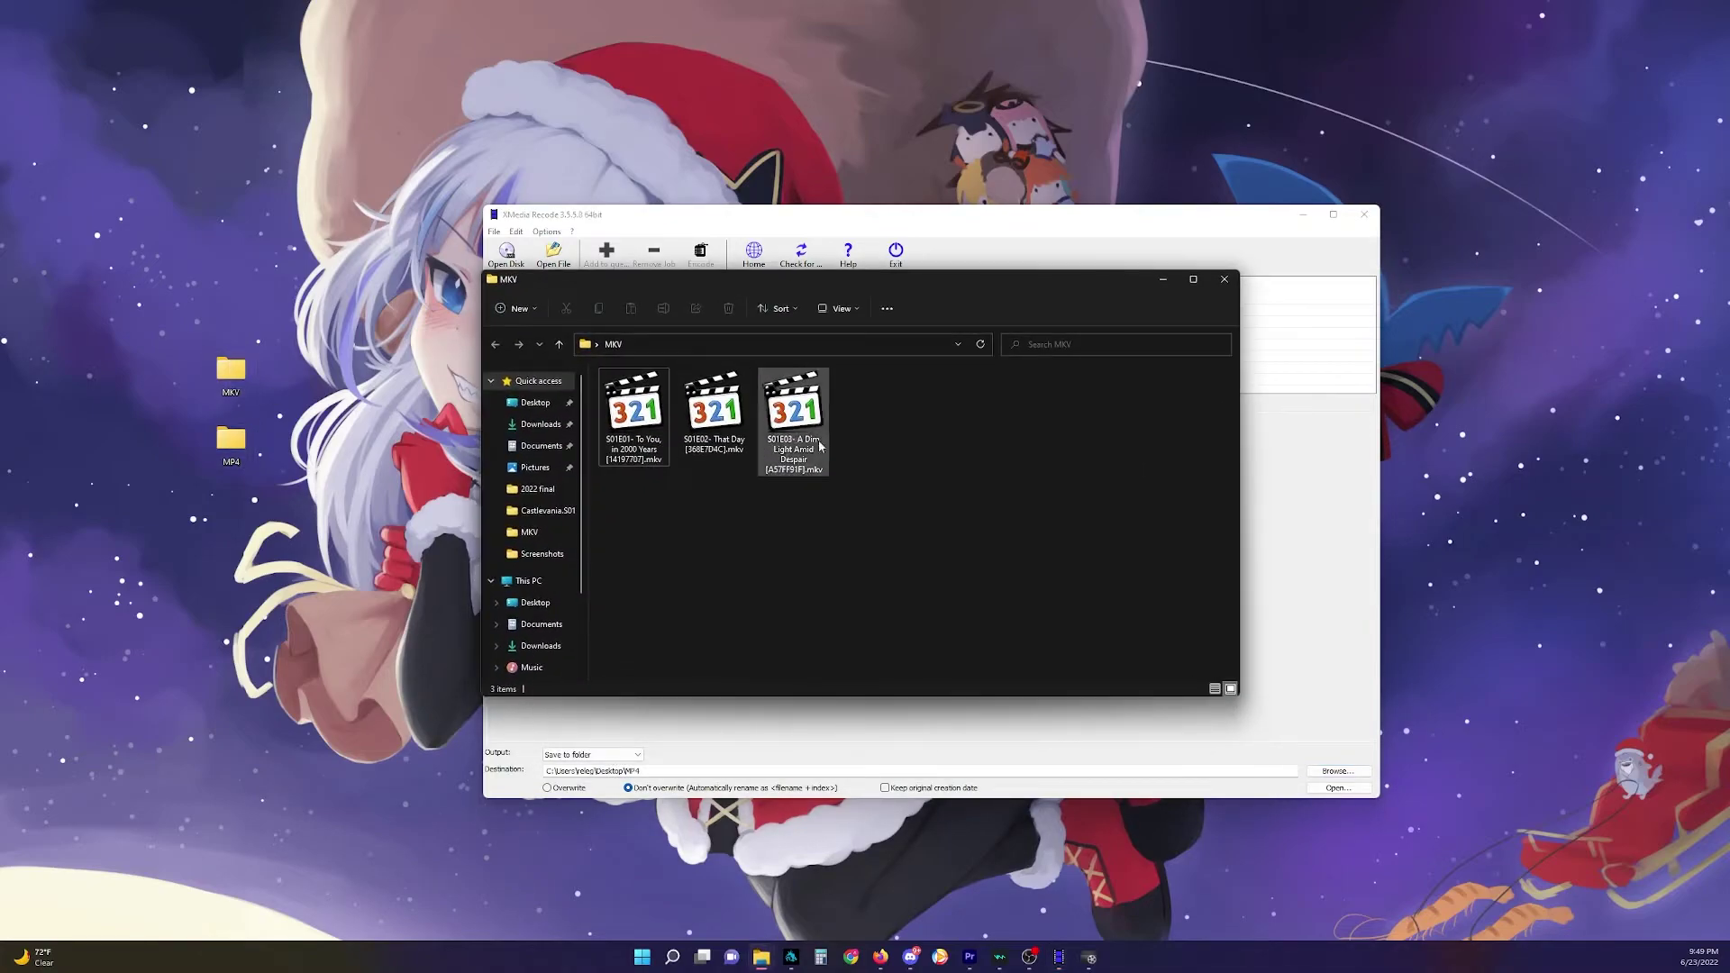
pyautogui.moveTo(757, 287); pyautogui.dragTo(1049, 425)
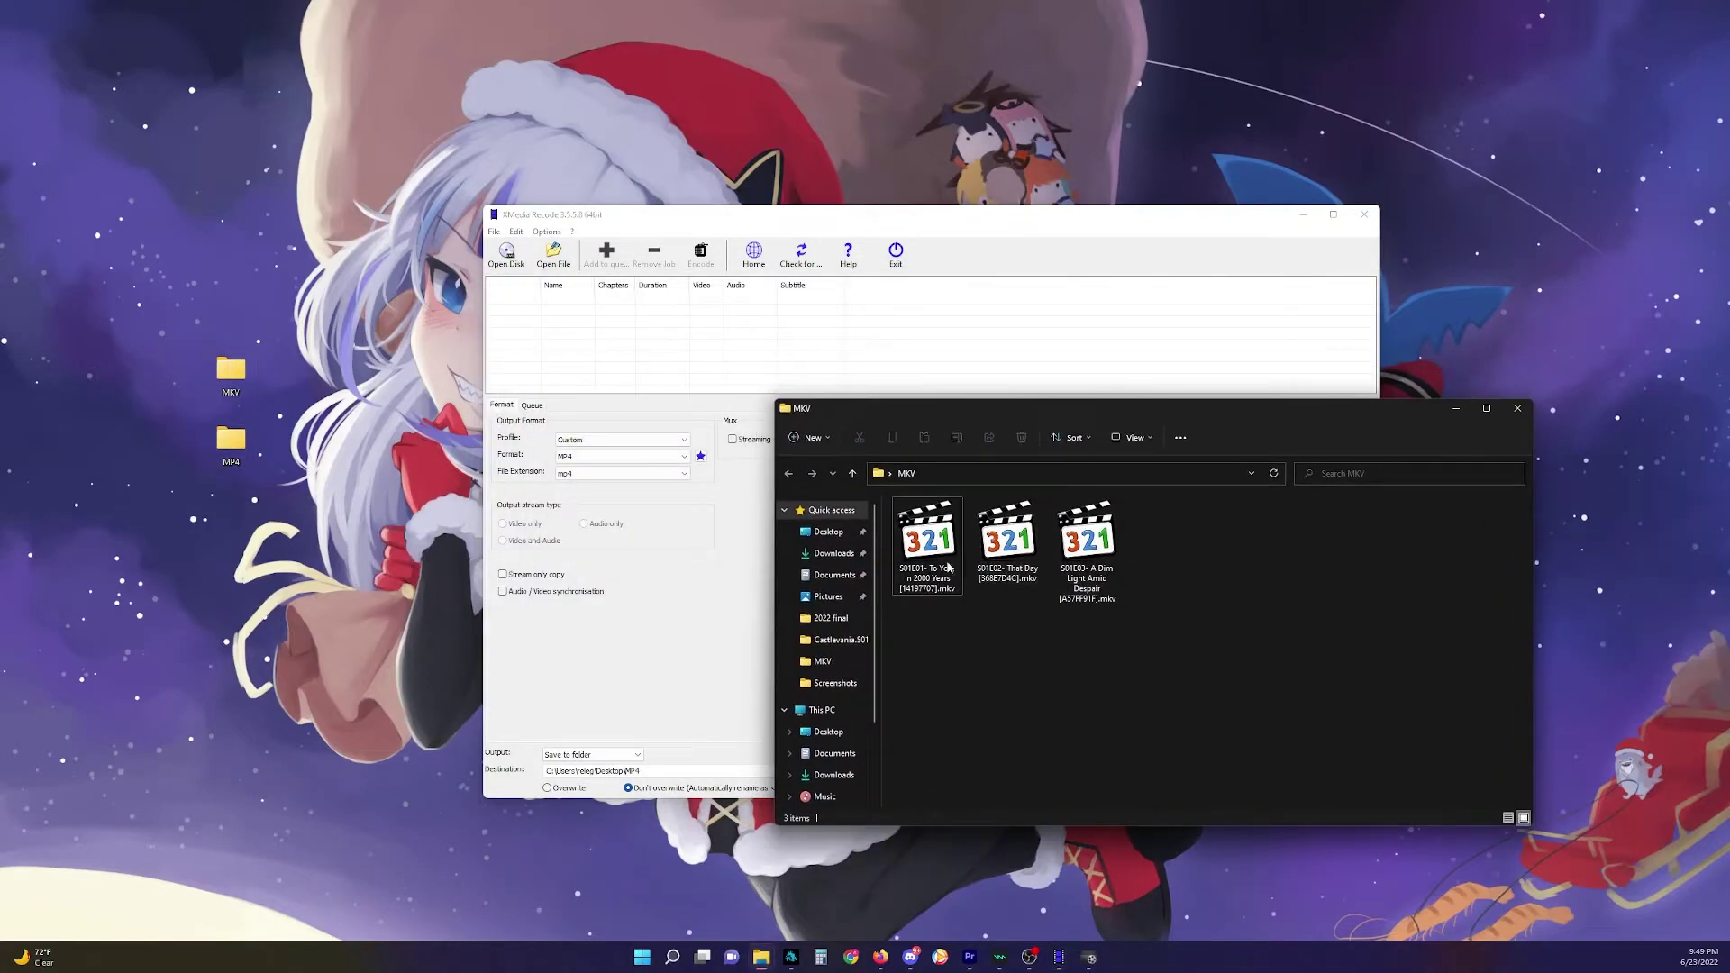
pyautogui.moveTo(1127, 623); pyautogui.dragTo(805, 315)
pyautogui.click(787, 222)
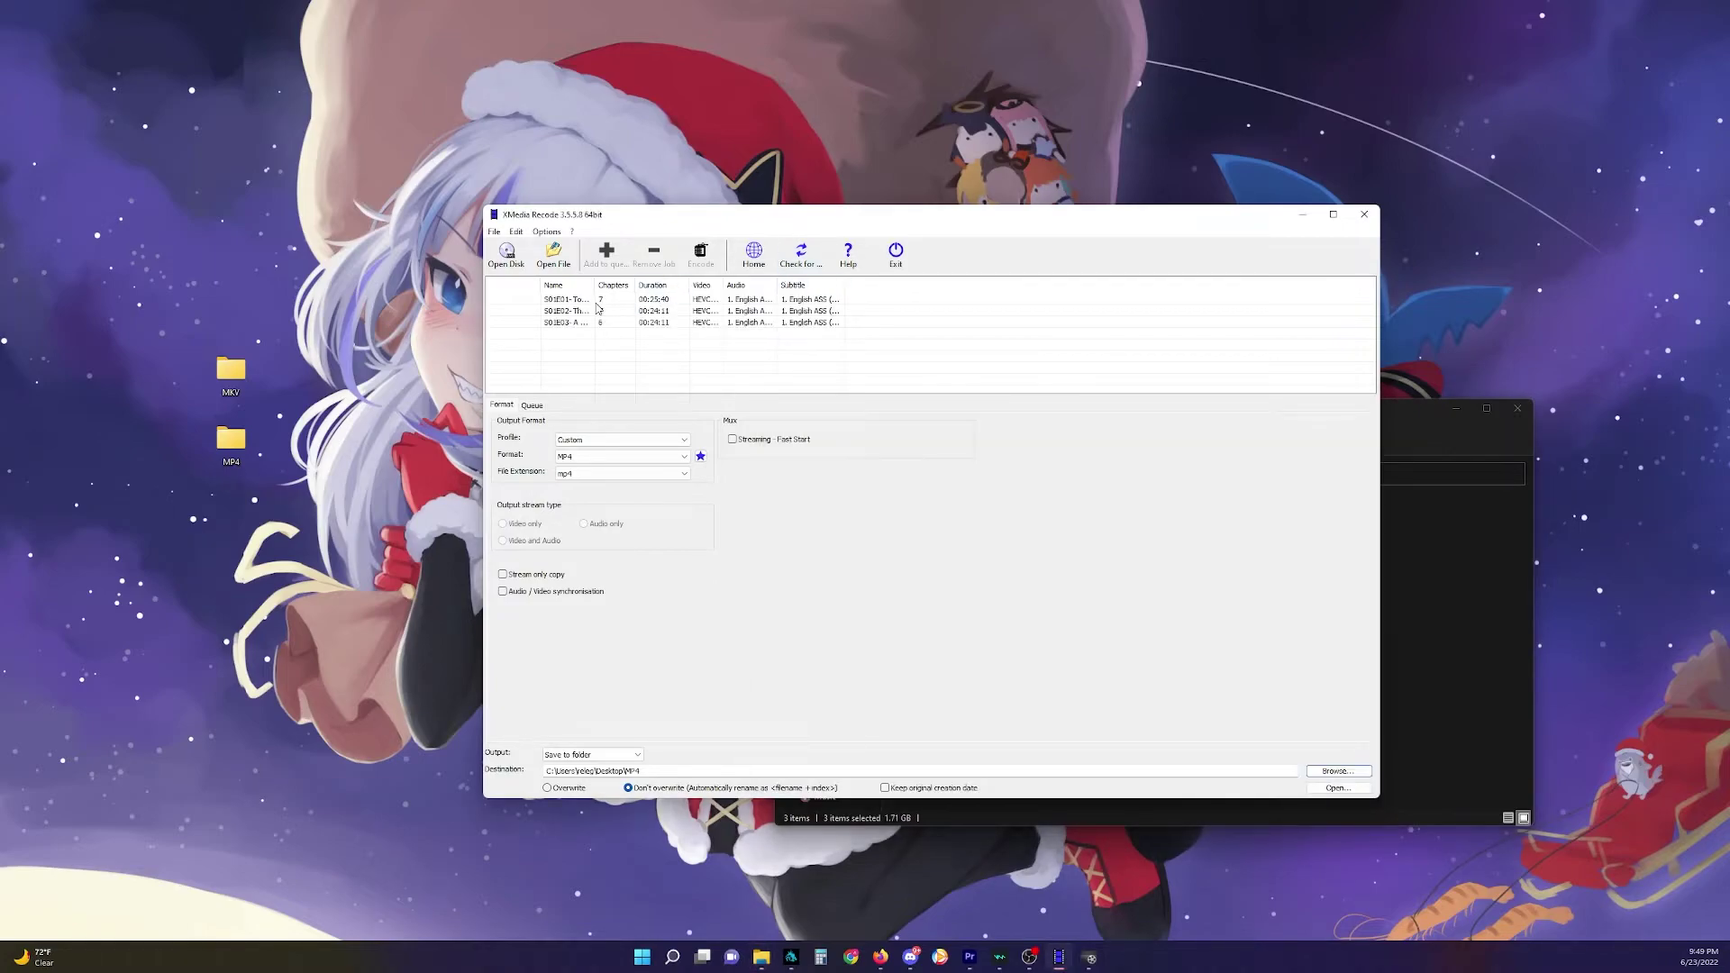
pyautogui.click(564, 300)
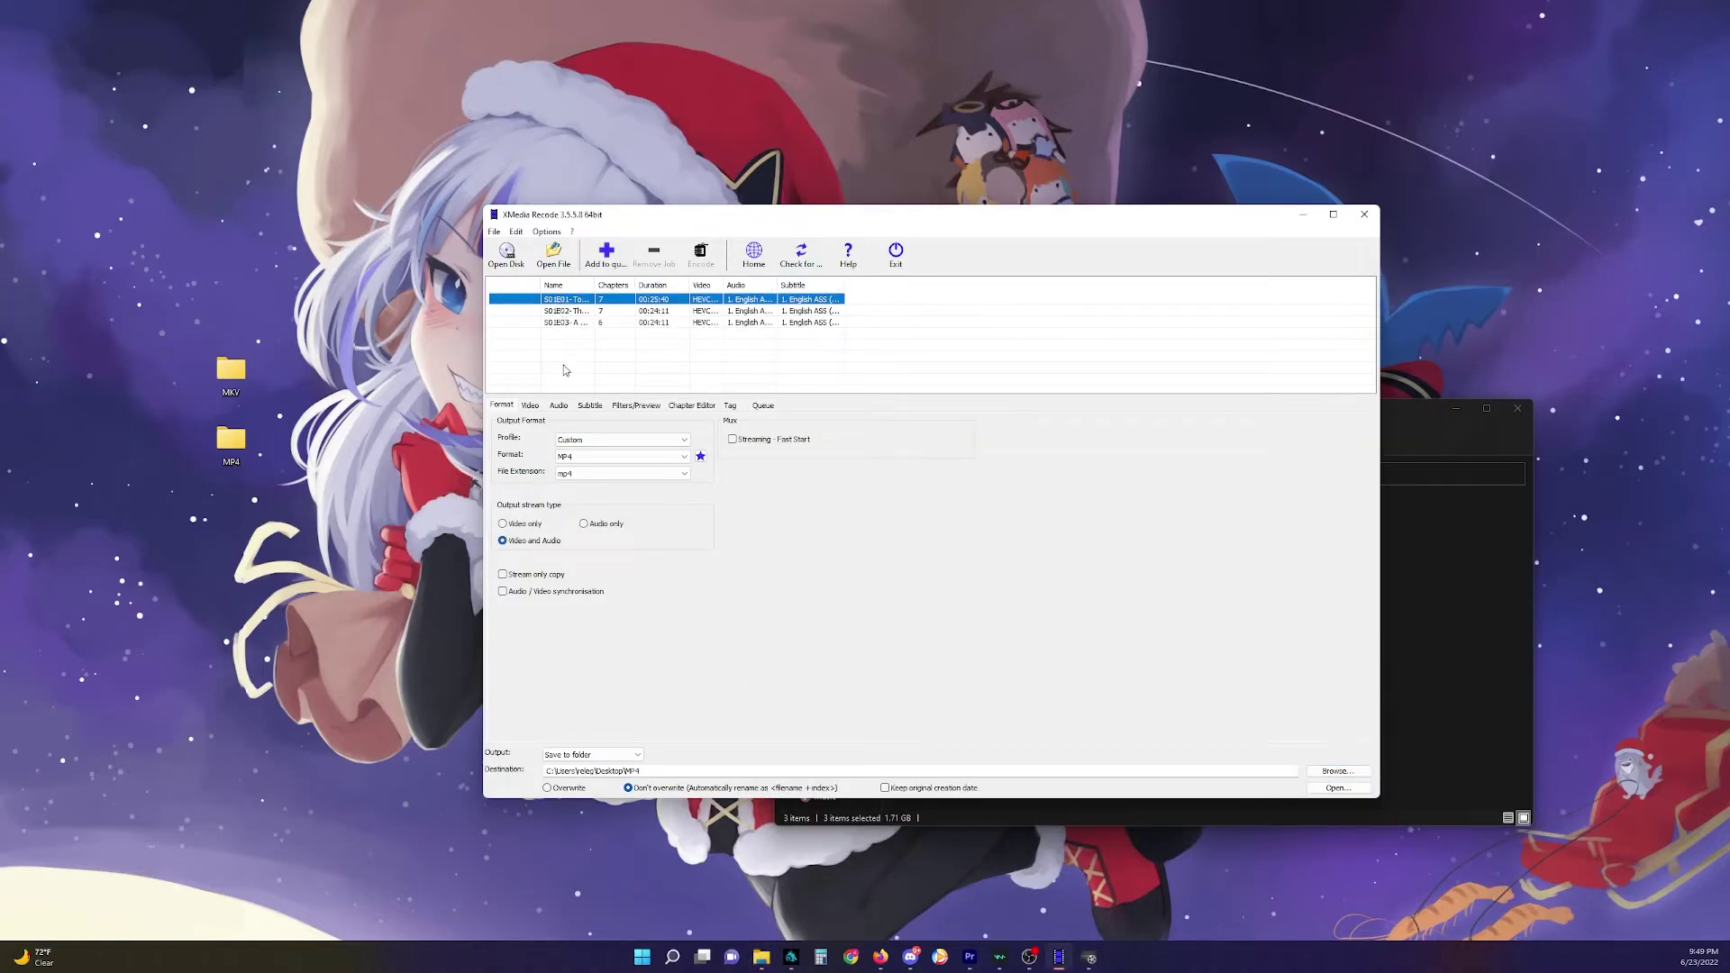
# - Leave MP4 as the output format and set the output stream type to Video only
pyautogui.click(619, 460)
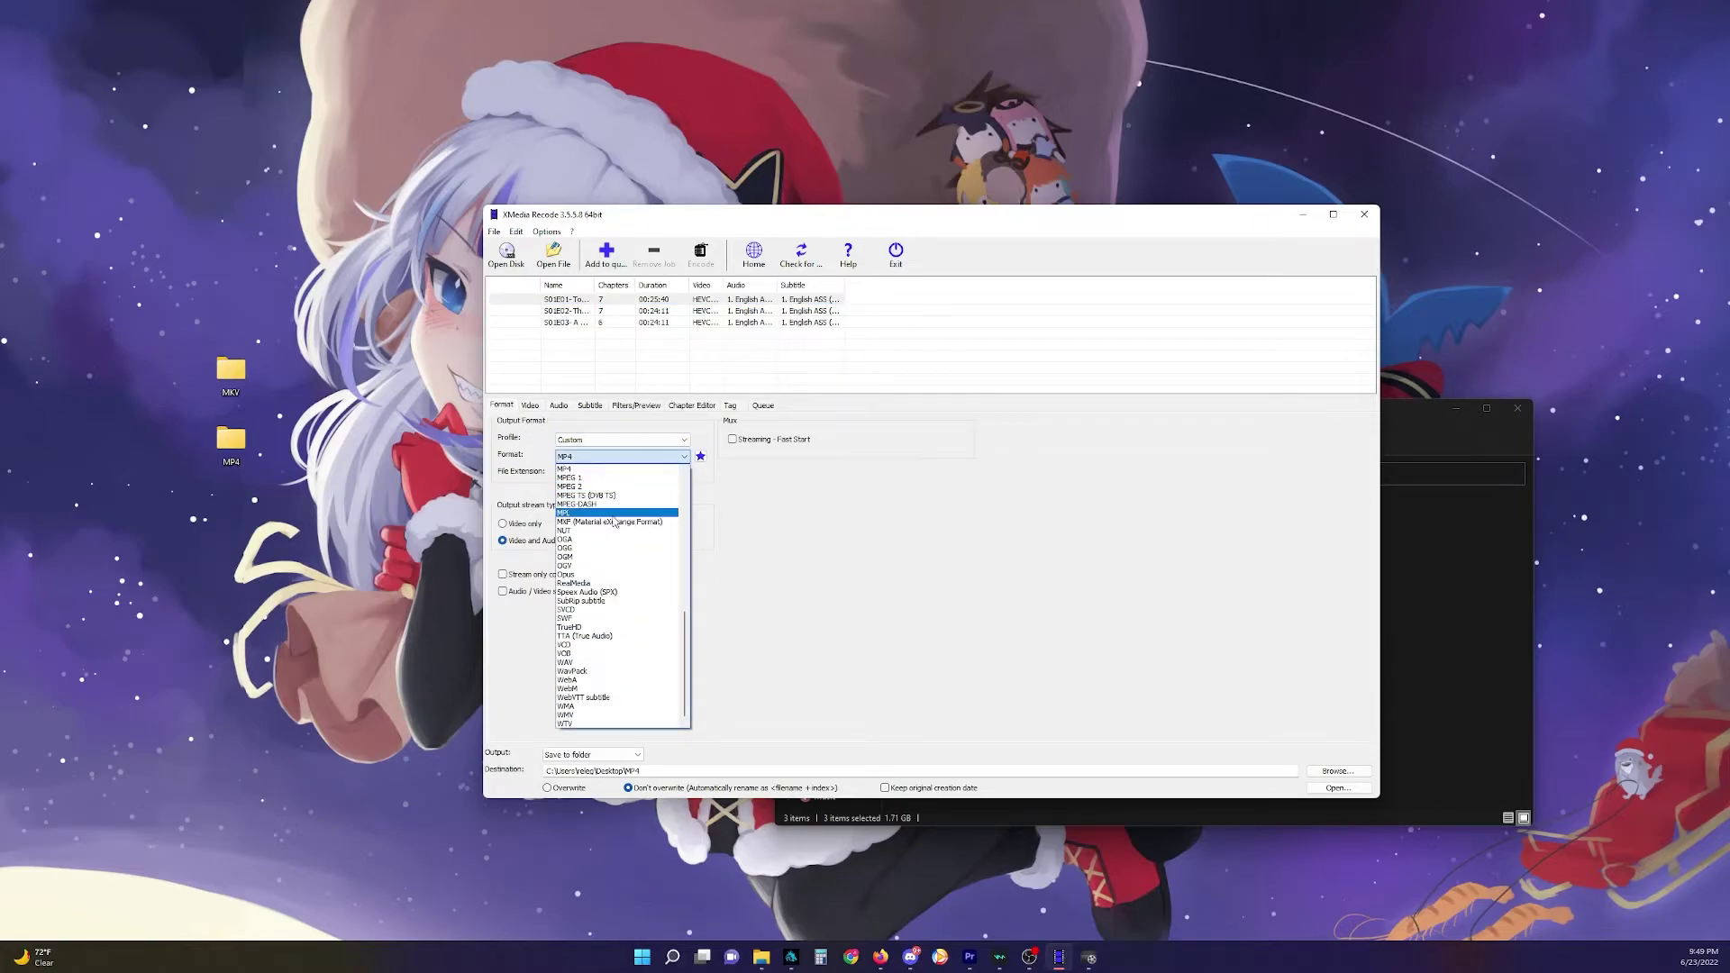
pyautogui.scroll(7, 612, 631)
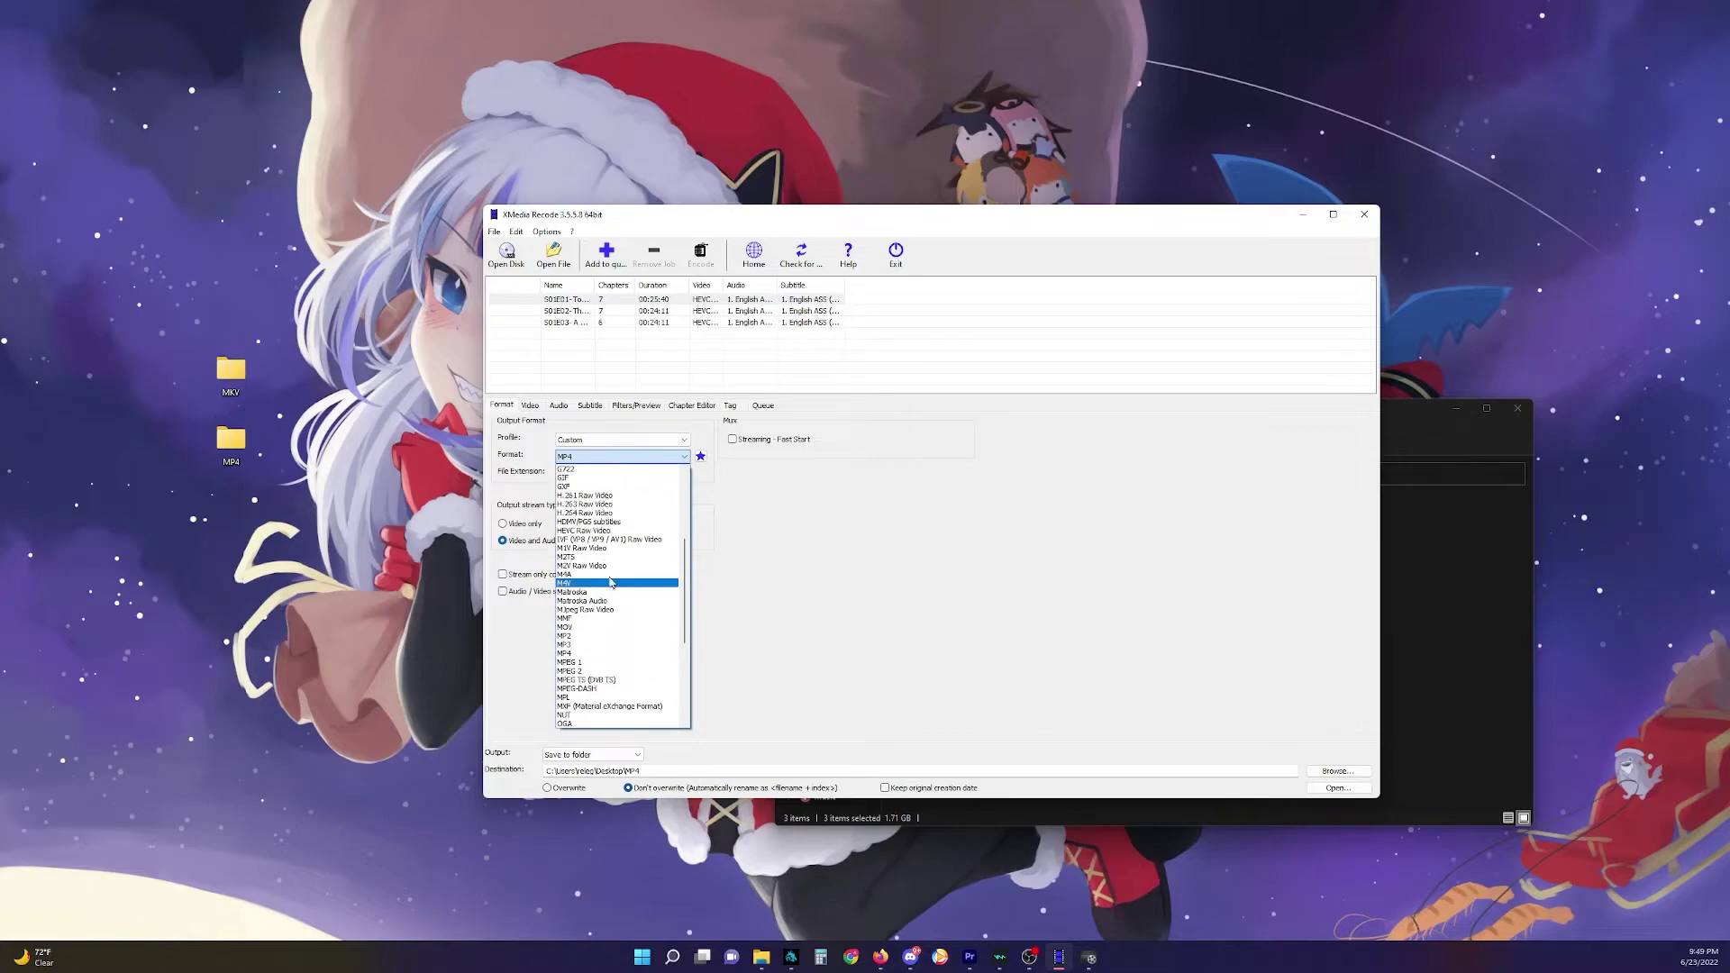
pyautogui.scroll(3, 597, 631)
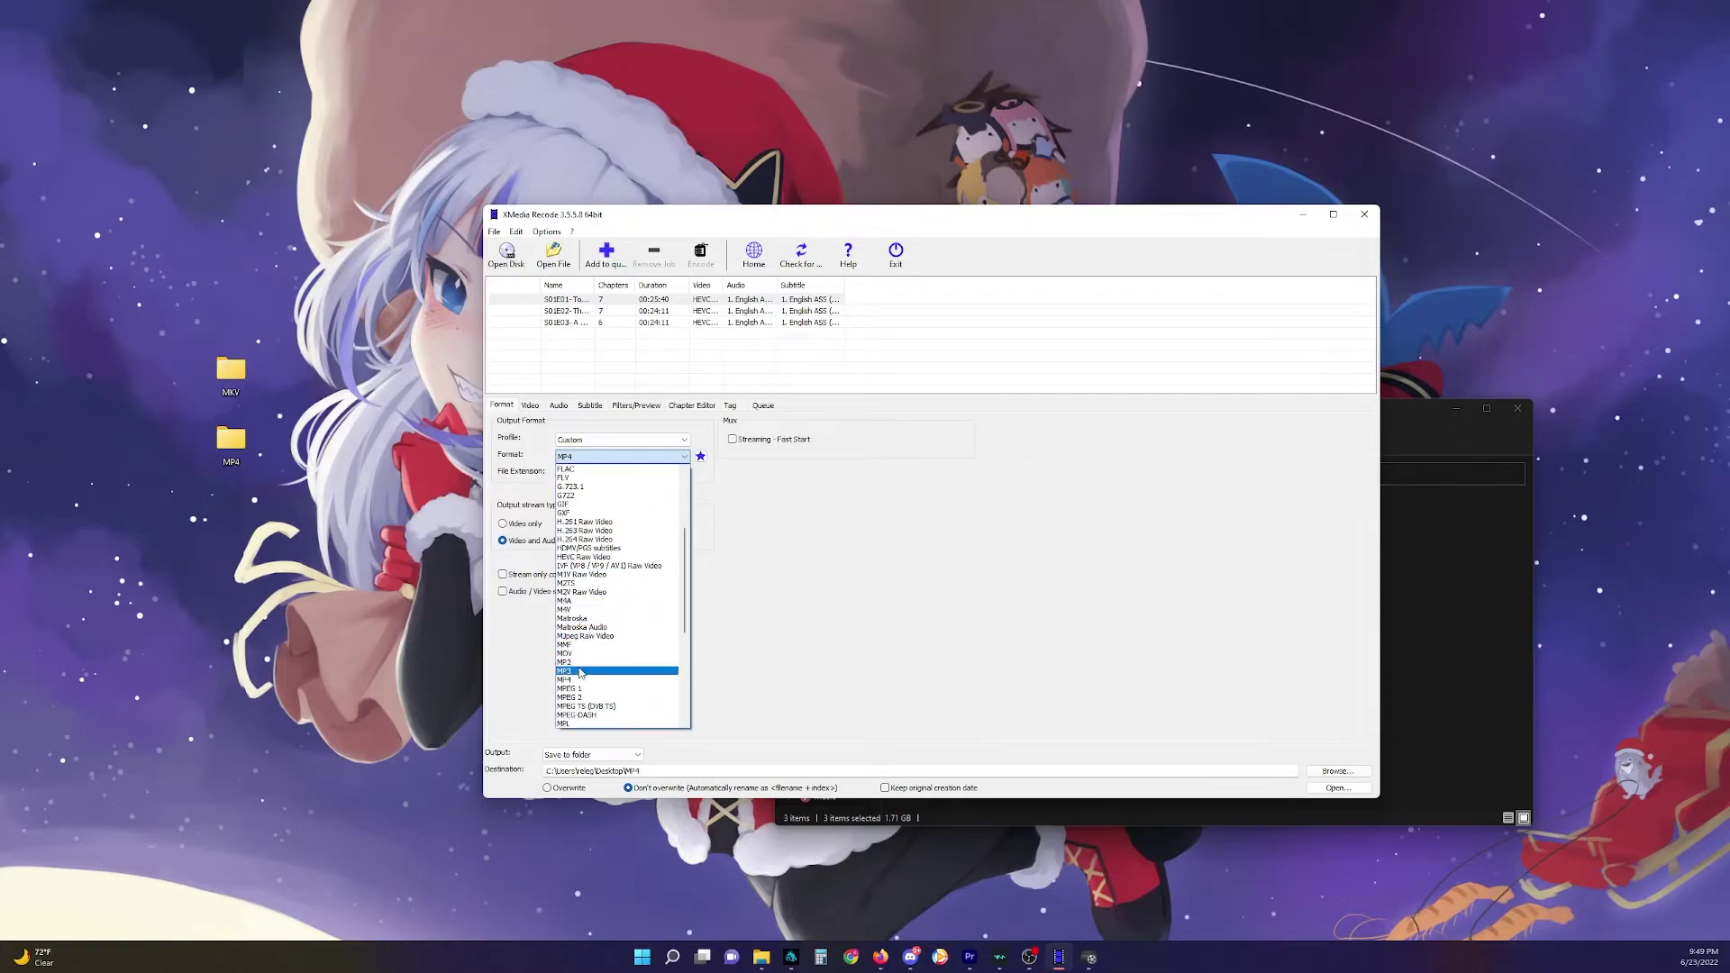
pyautogui.click(581, 458)
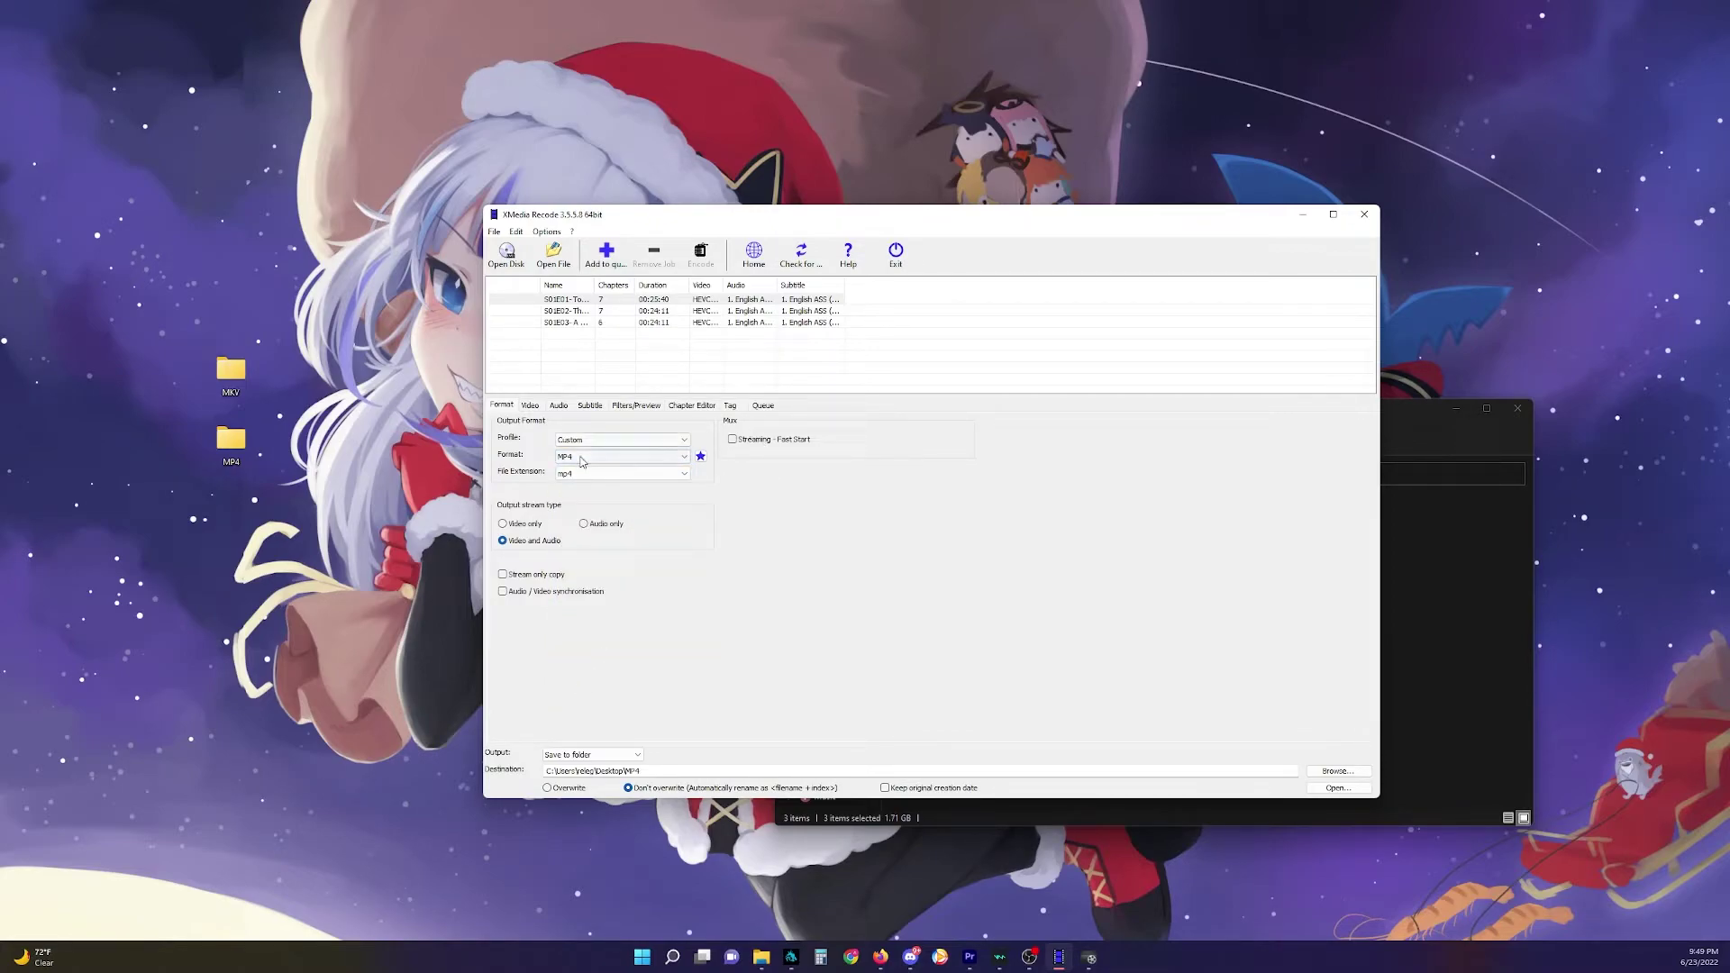
pyautogui.click(521, 528)
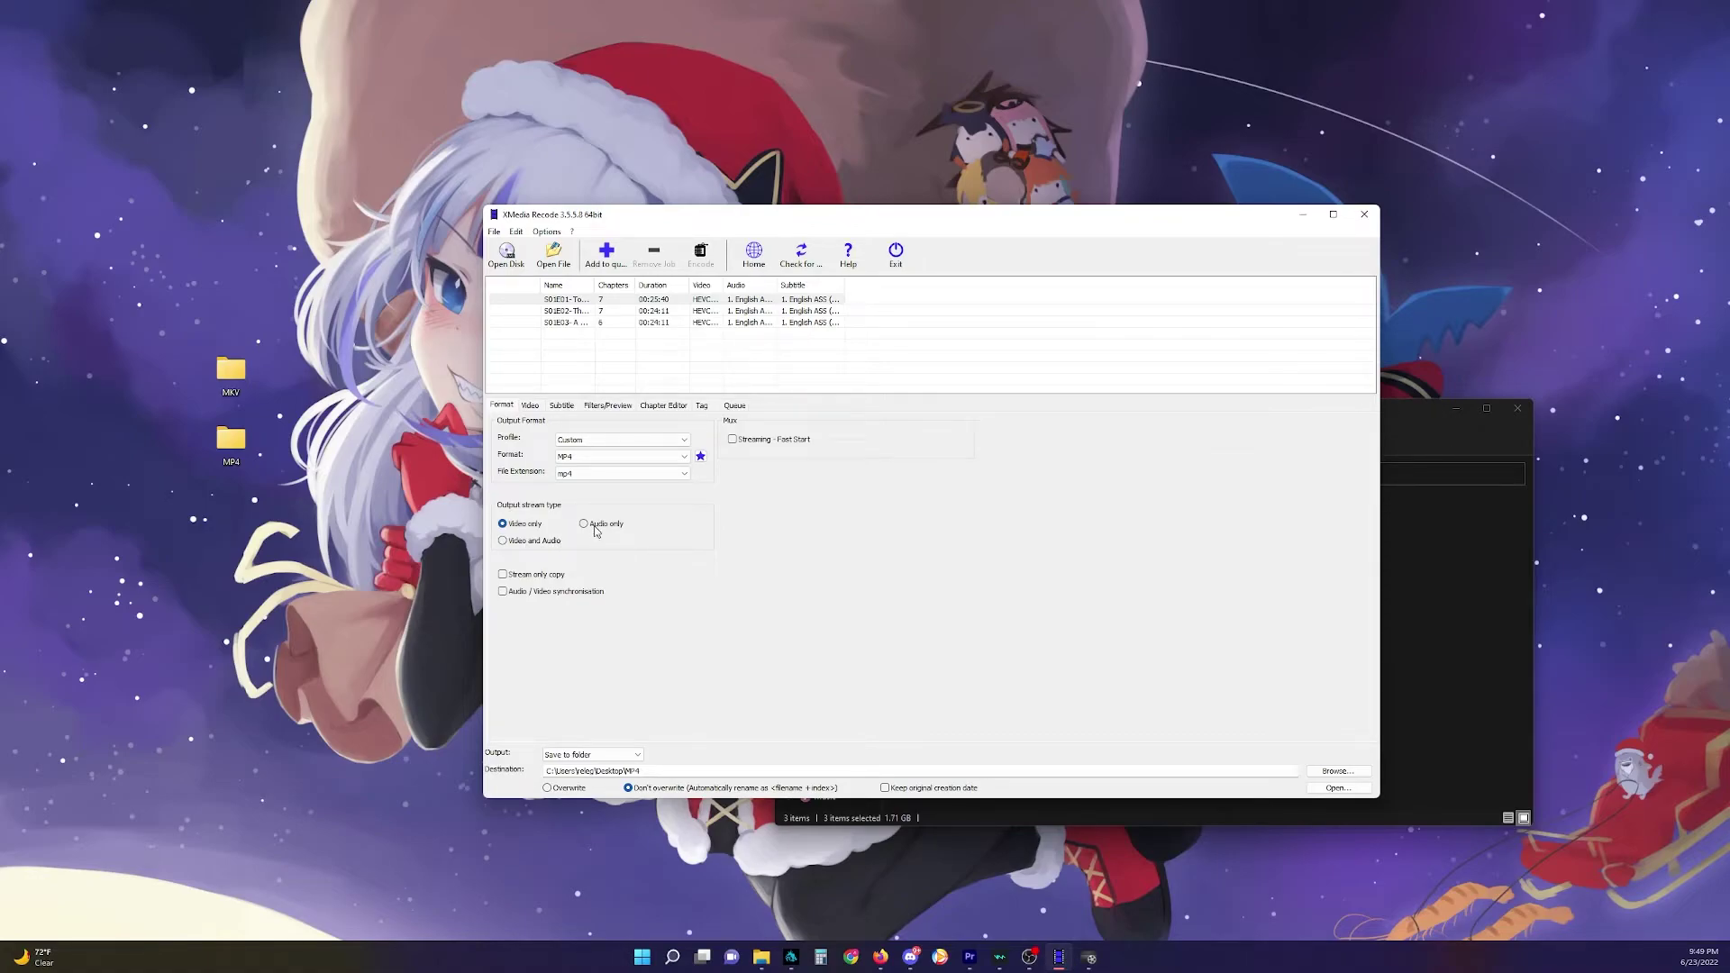
# - Set the video codec to MPEG-4 AVC / H.264 with Constant Quantizer rate control at 20
pyautogui.click(532, 406)
pyautogui.scroll(-1, 1010, 582)
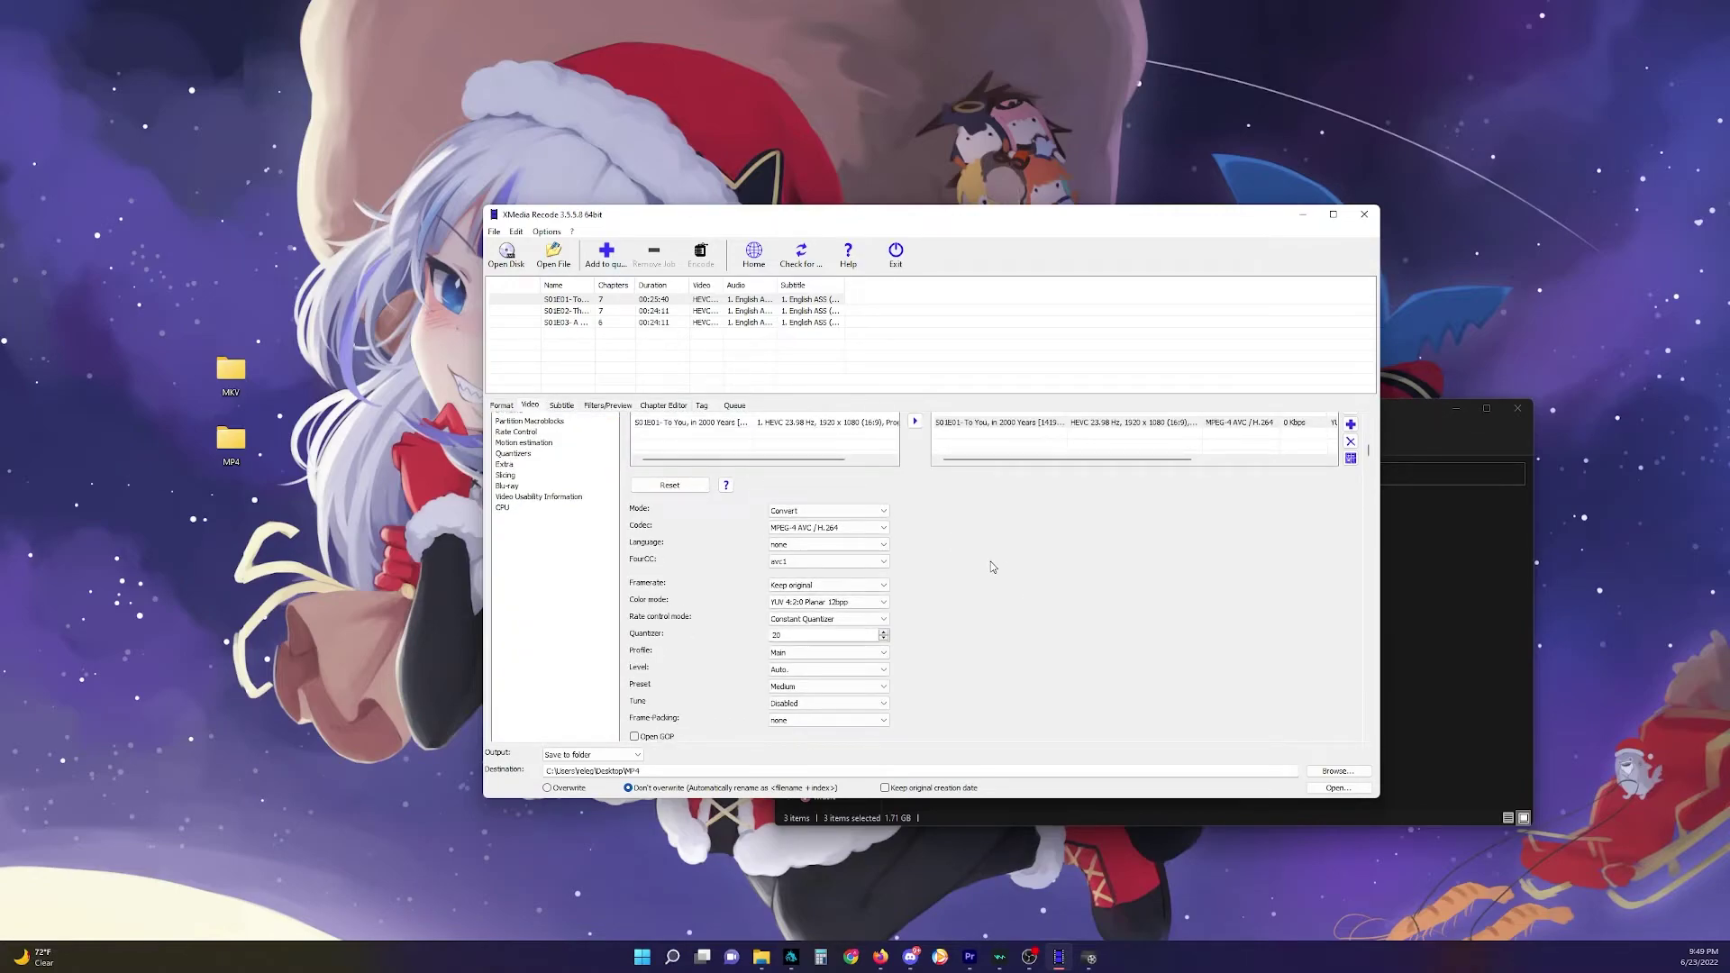
pyautogui.click(867, 530)
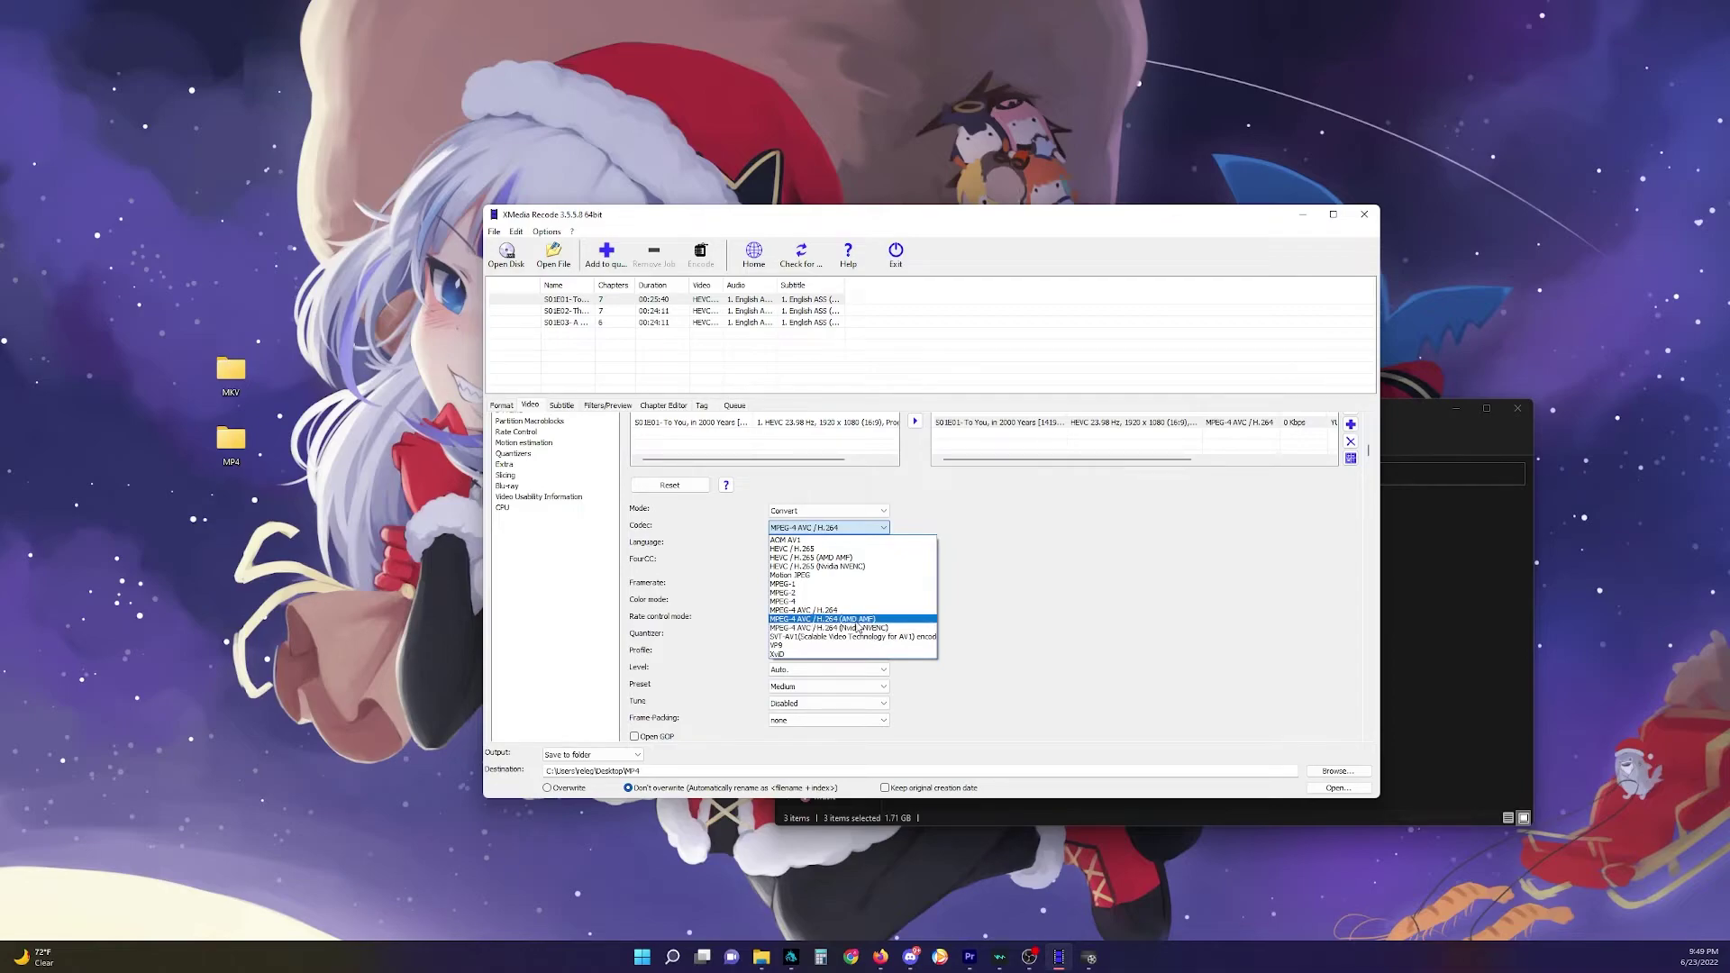
pyautogui.click(835, 612)
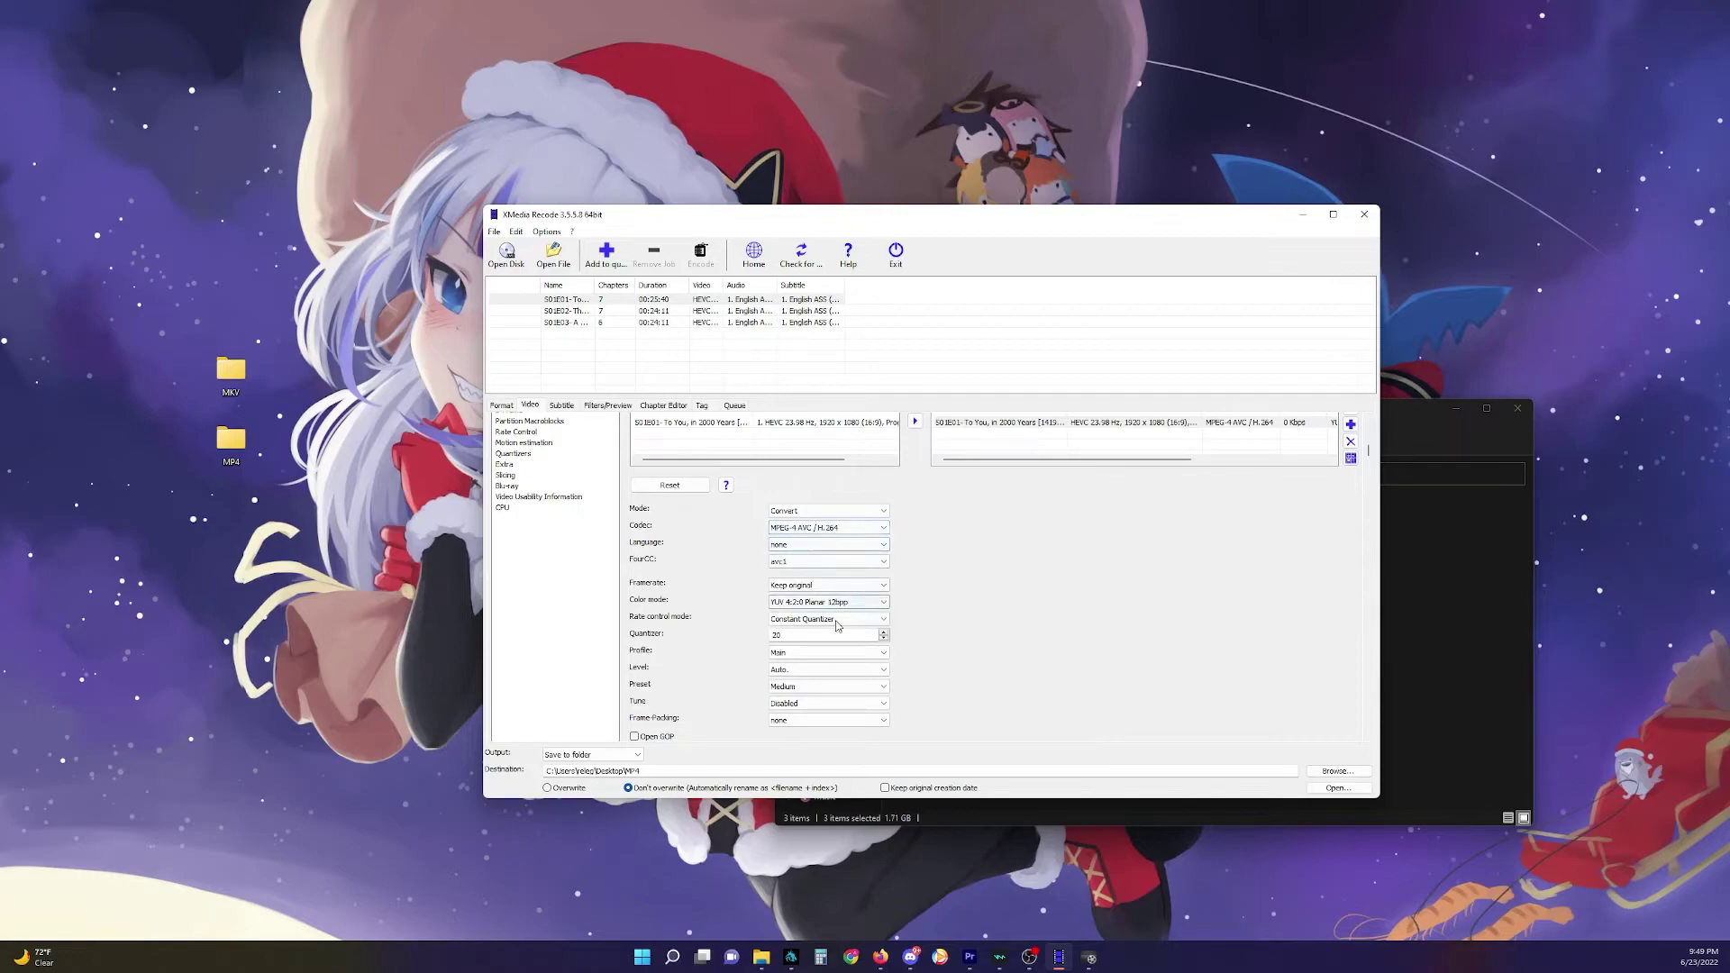
pyautogui.click(829, 619)
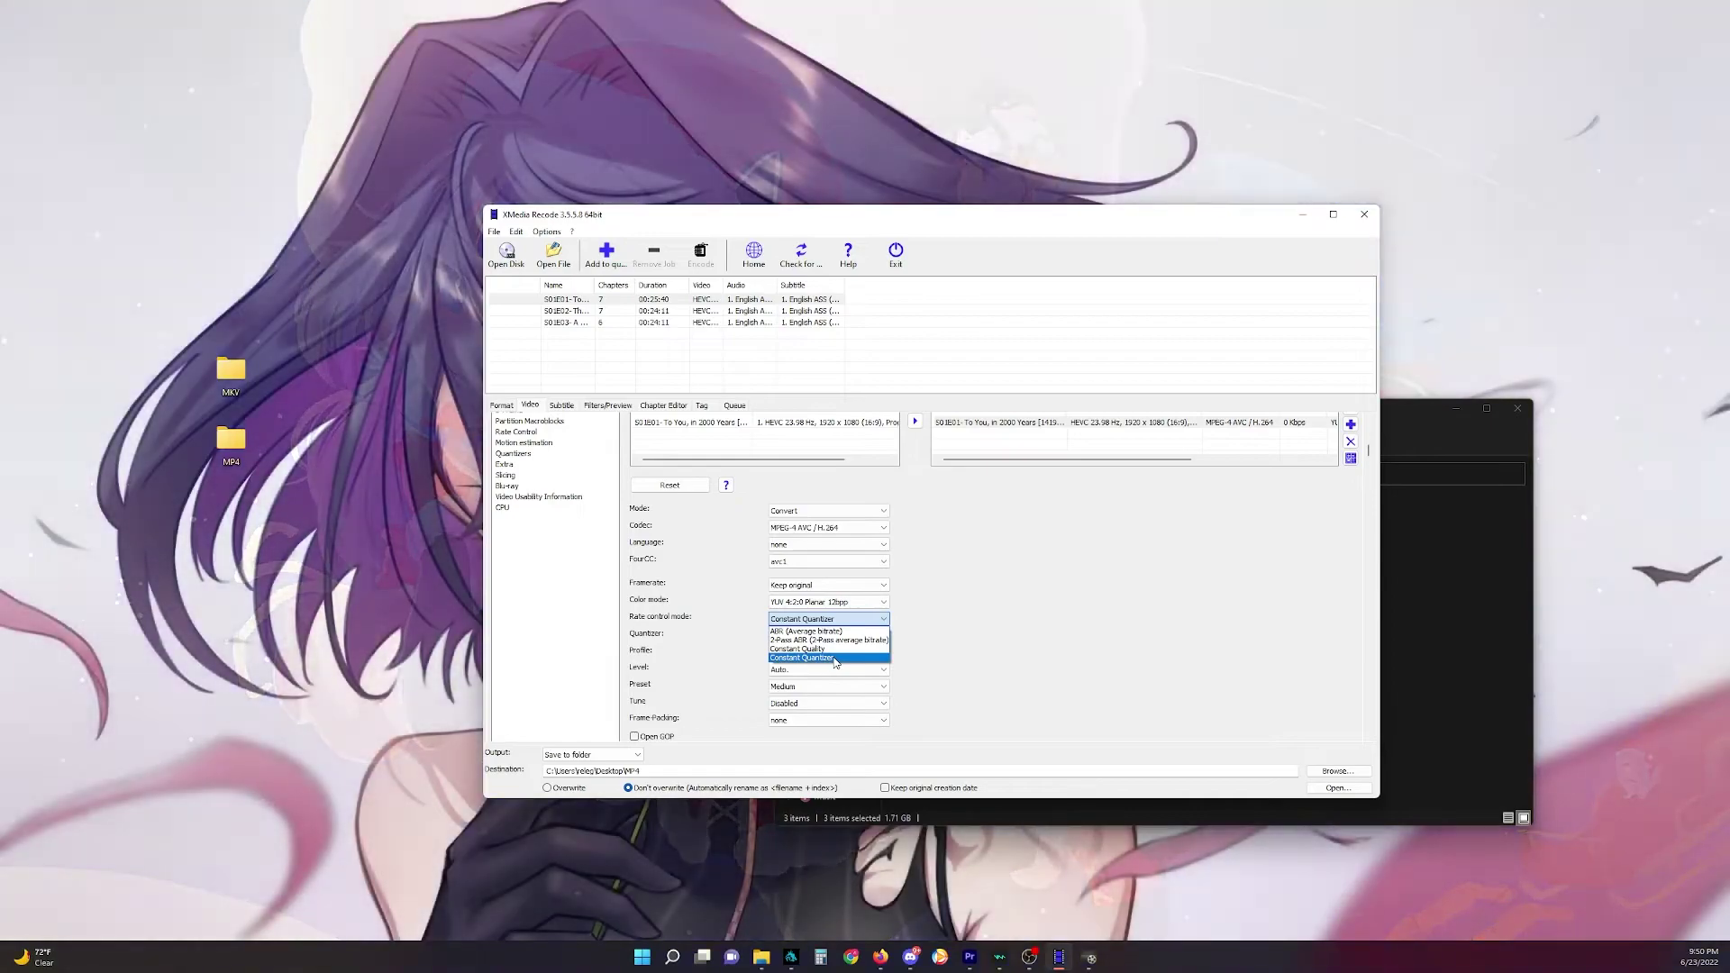
pyautogui.click(834, 658)
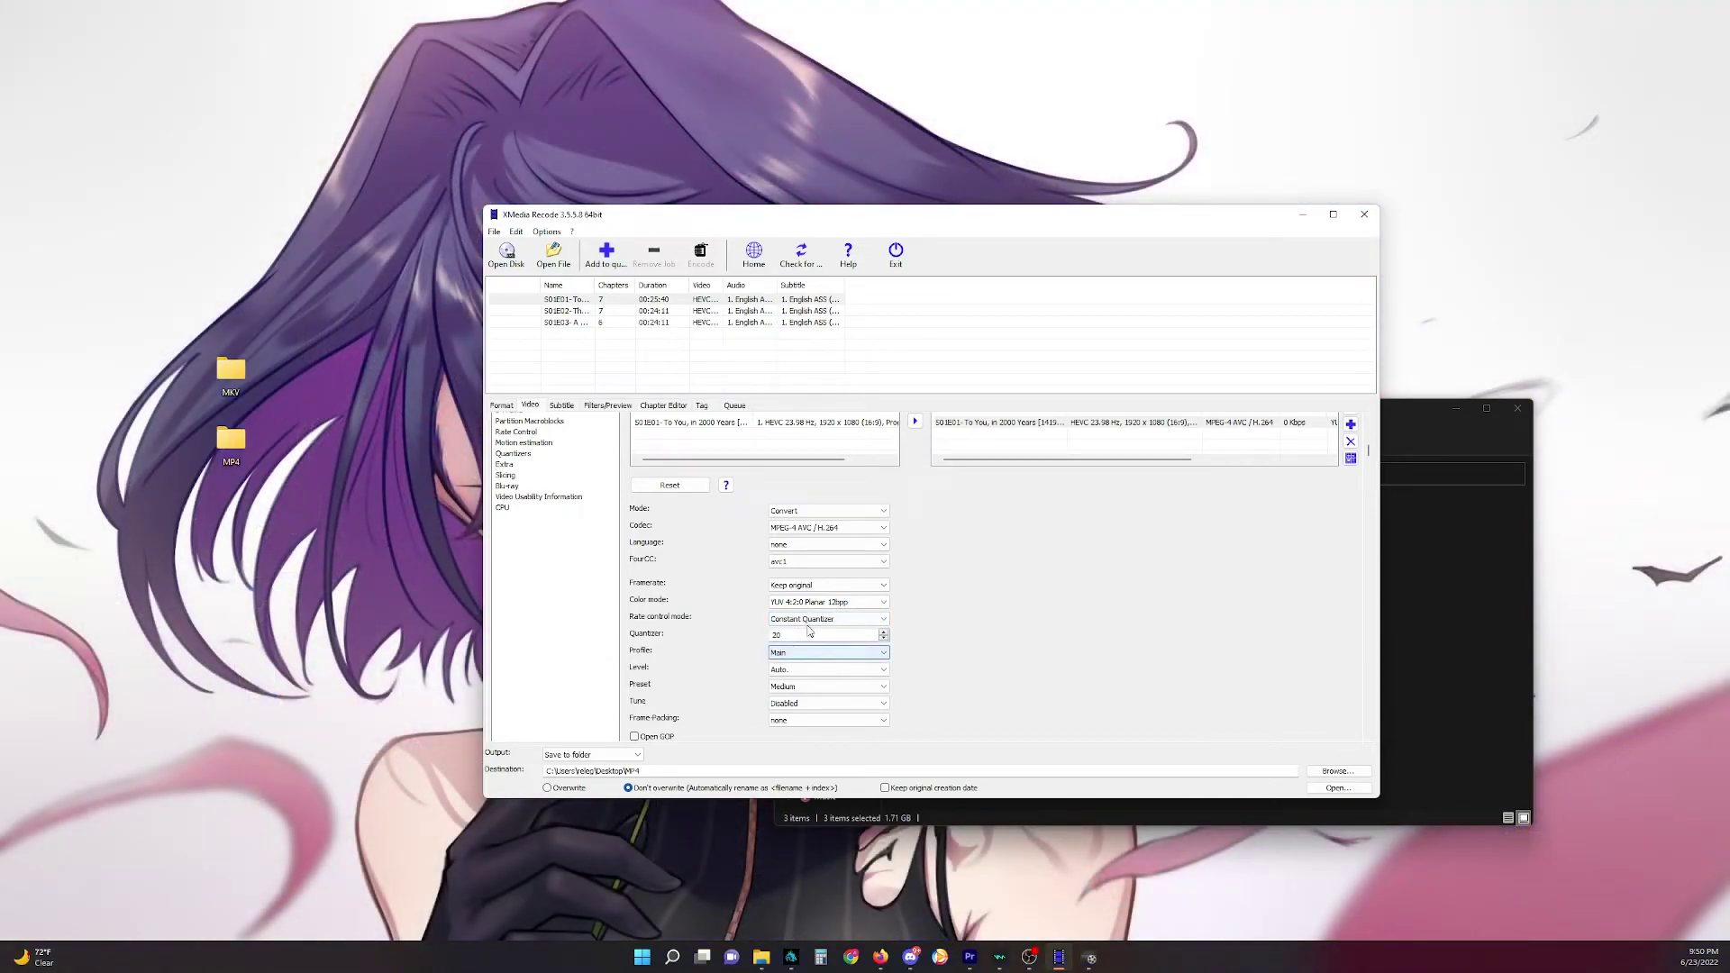
pyautogui.scroll(-2, 1009, 620)
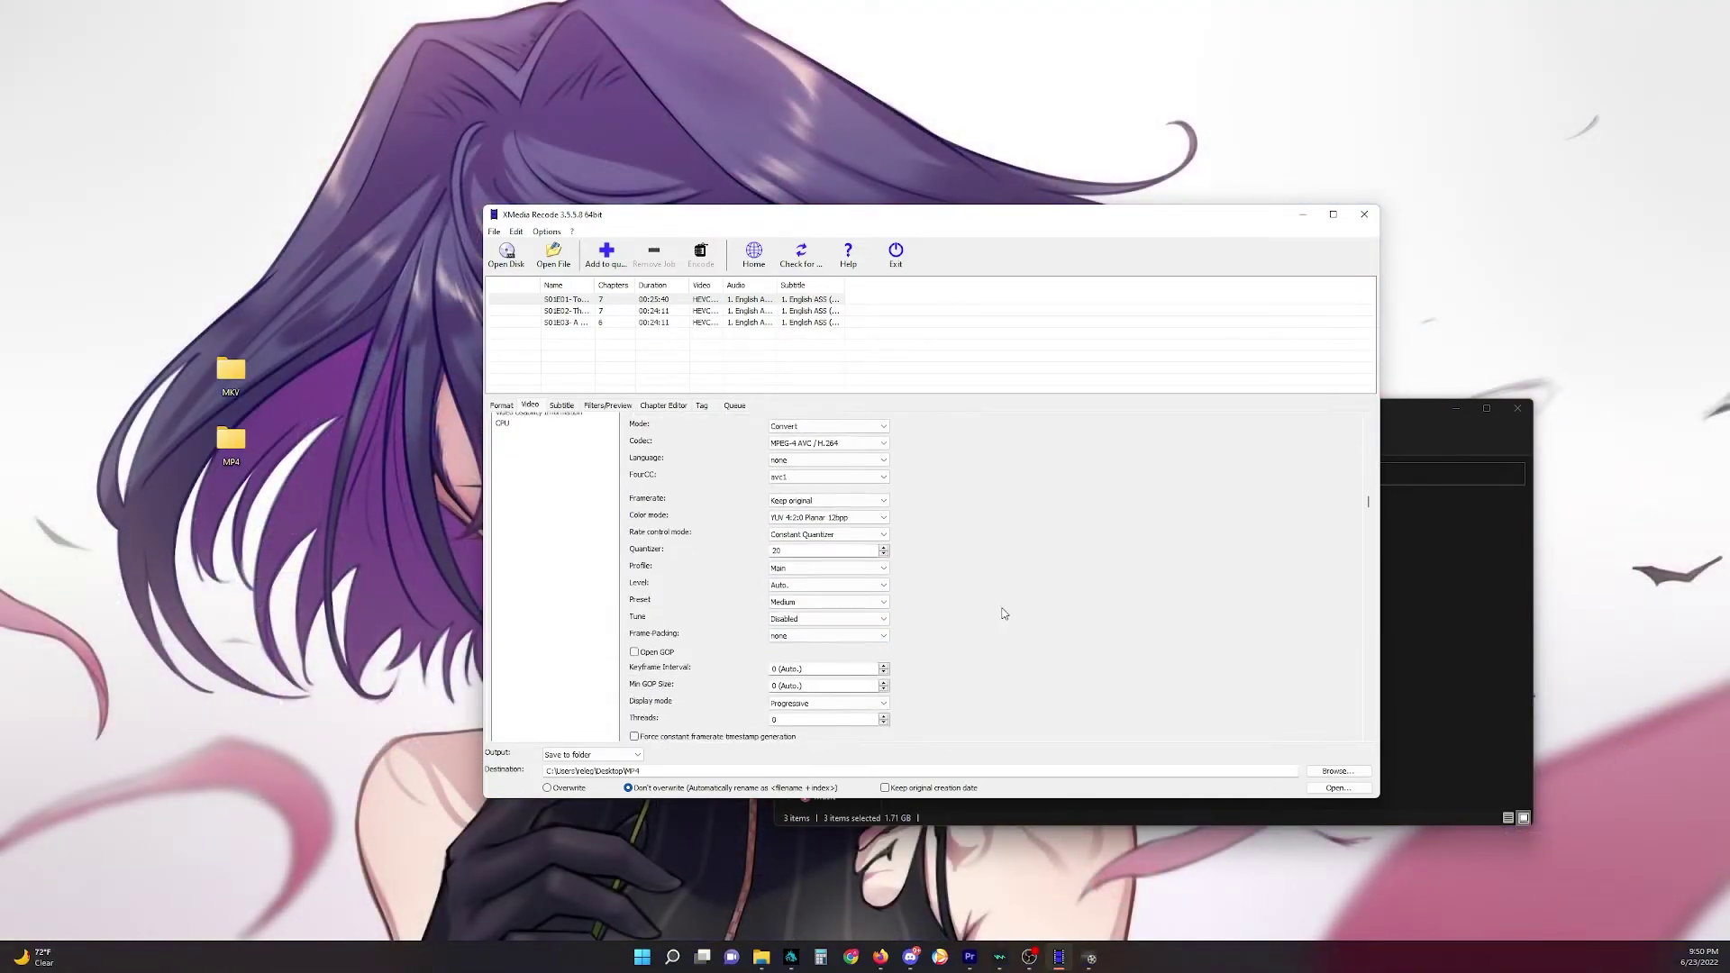
pyautogui.scroll(-2, 1000, 609)
pyautogui.scroll(3, 992, 604)
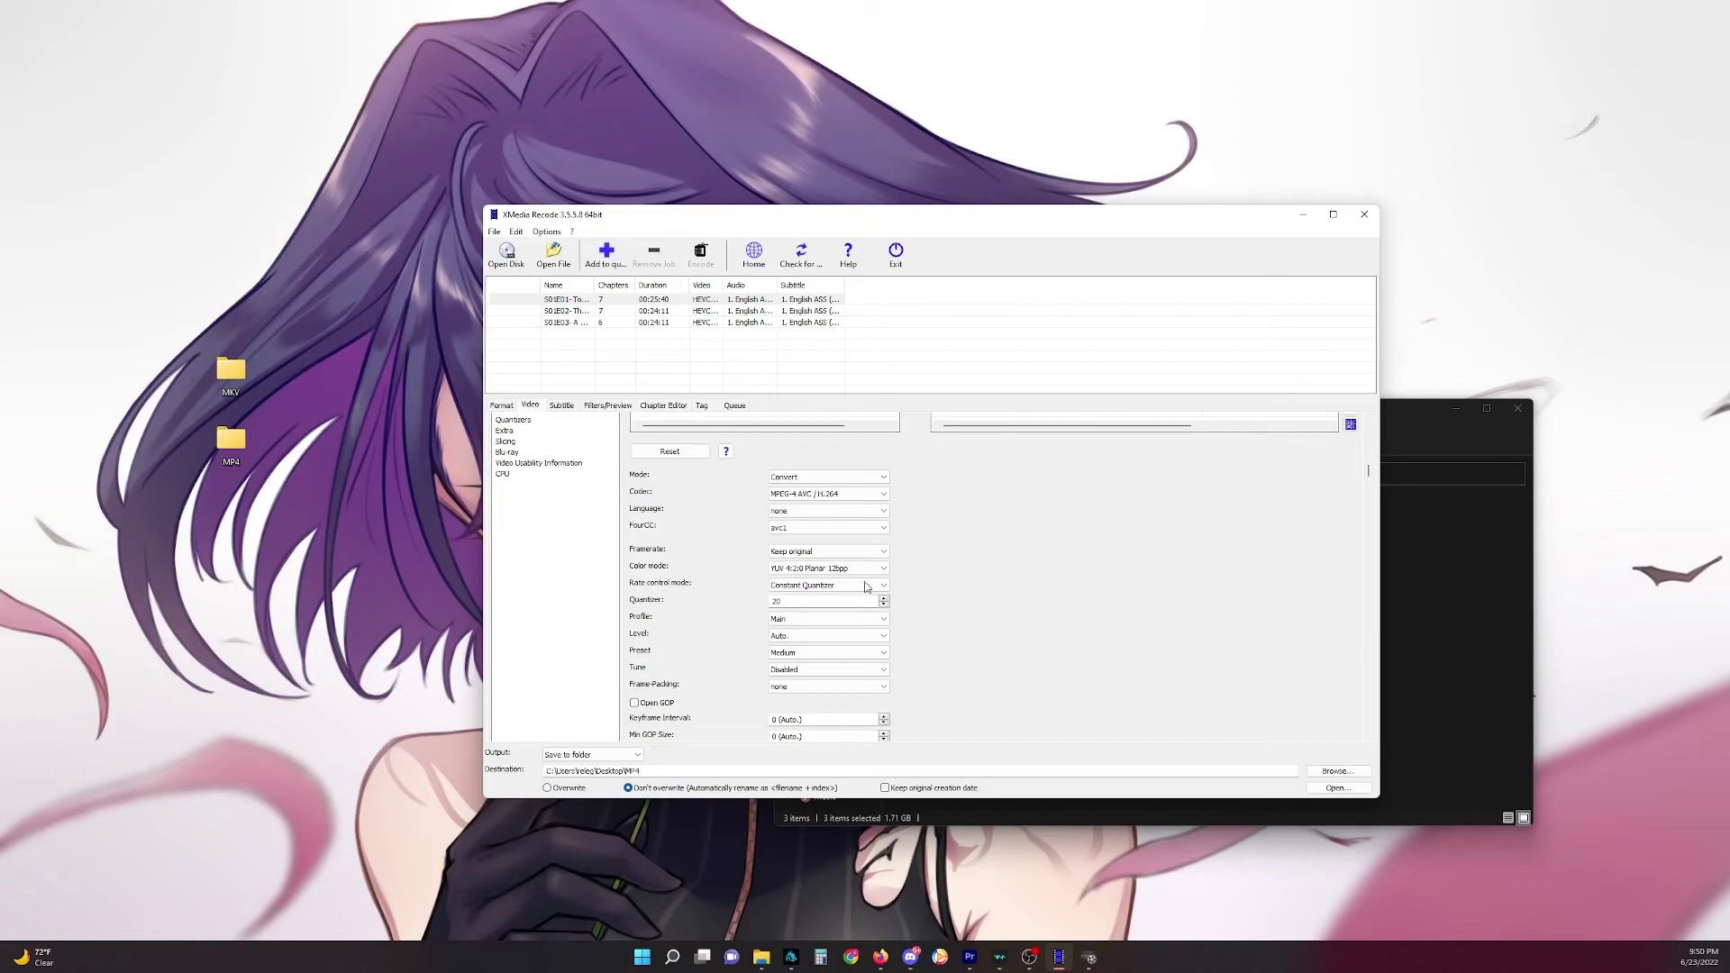
pyautogui.scroll(2, 929, 581)
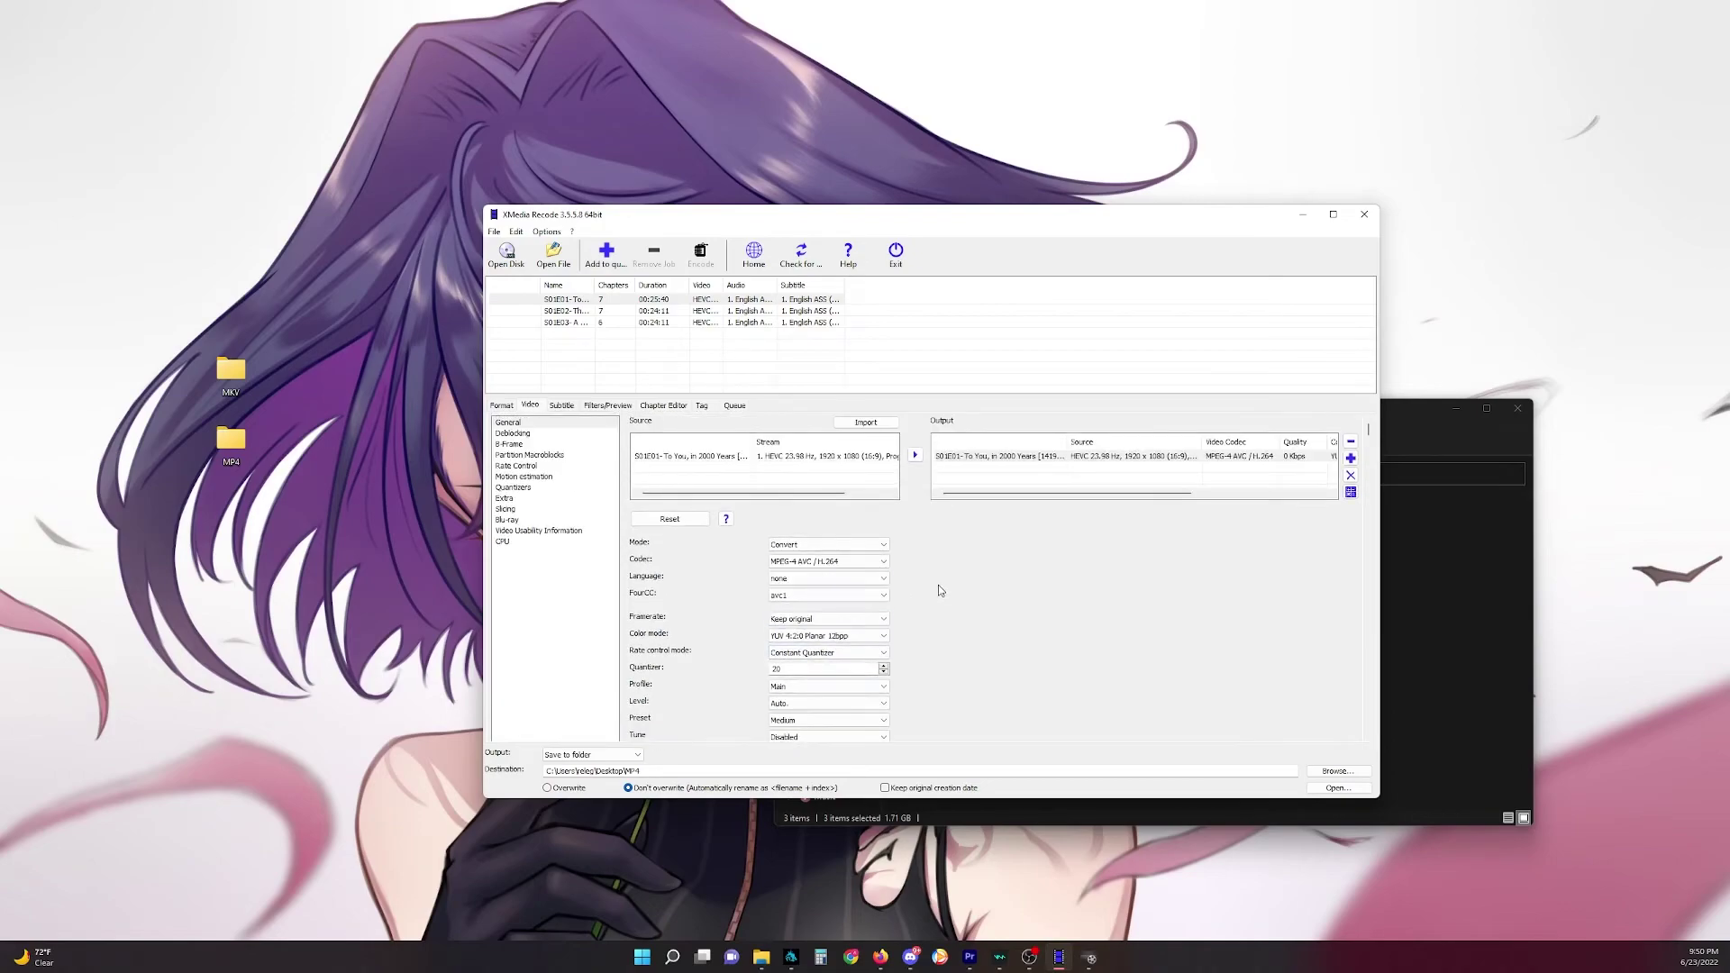
# - Switch the codec to MPEG-4 AVC / H.264 (AMD AMF) with Constant Quantizer rate control
pyautogui.click(847, 561)
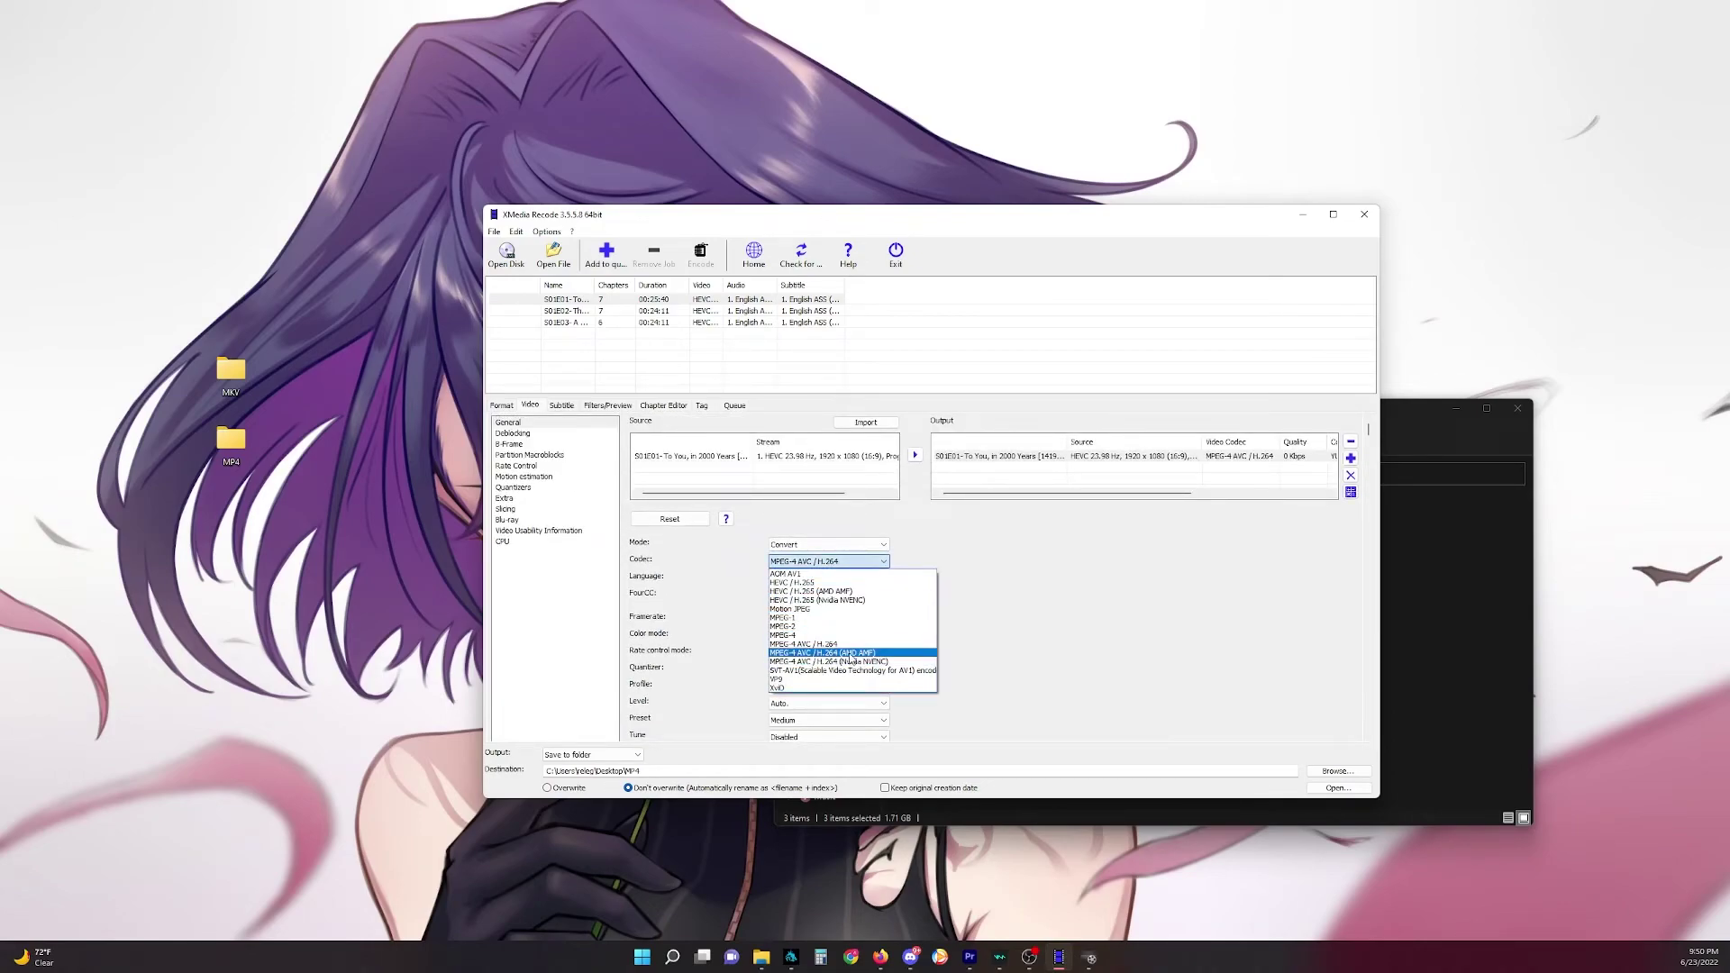
pyautogui.click(851, 654)
pyautogui.scroll(-1, 943, 582)
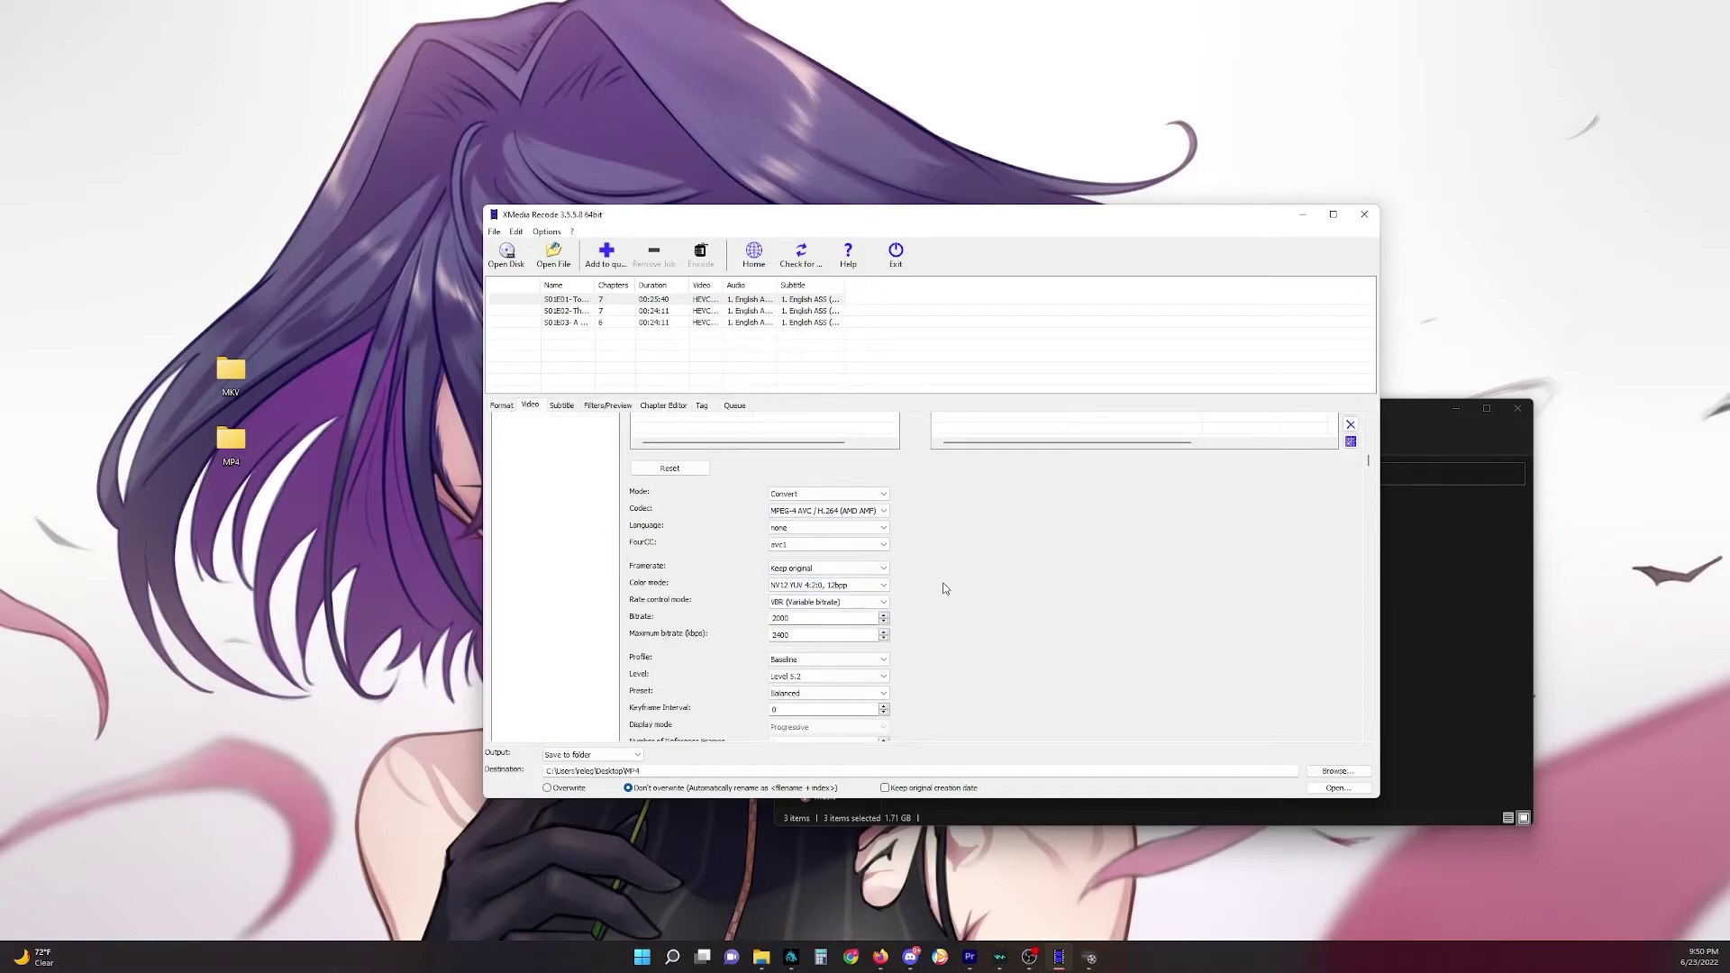
pyautogui.scroll(-2, 943, 583)
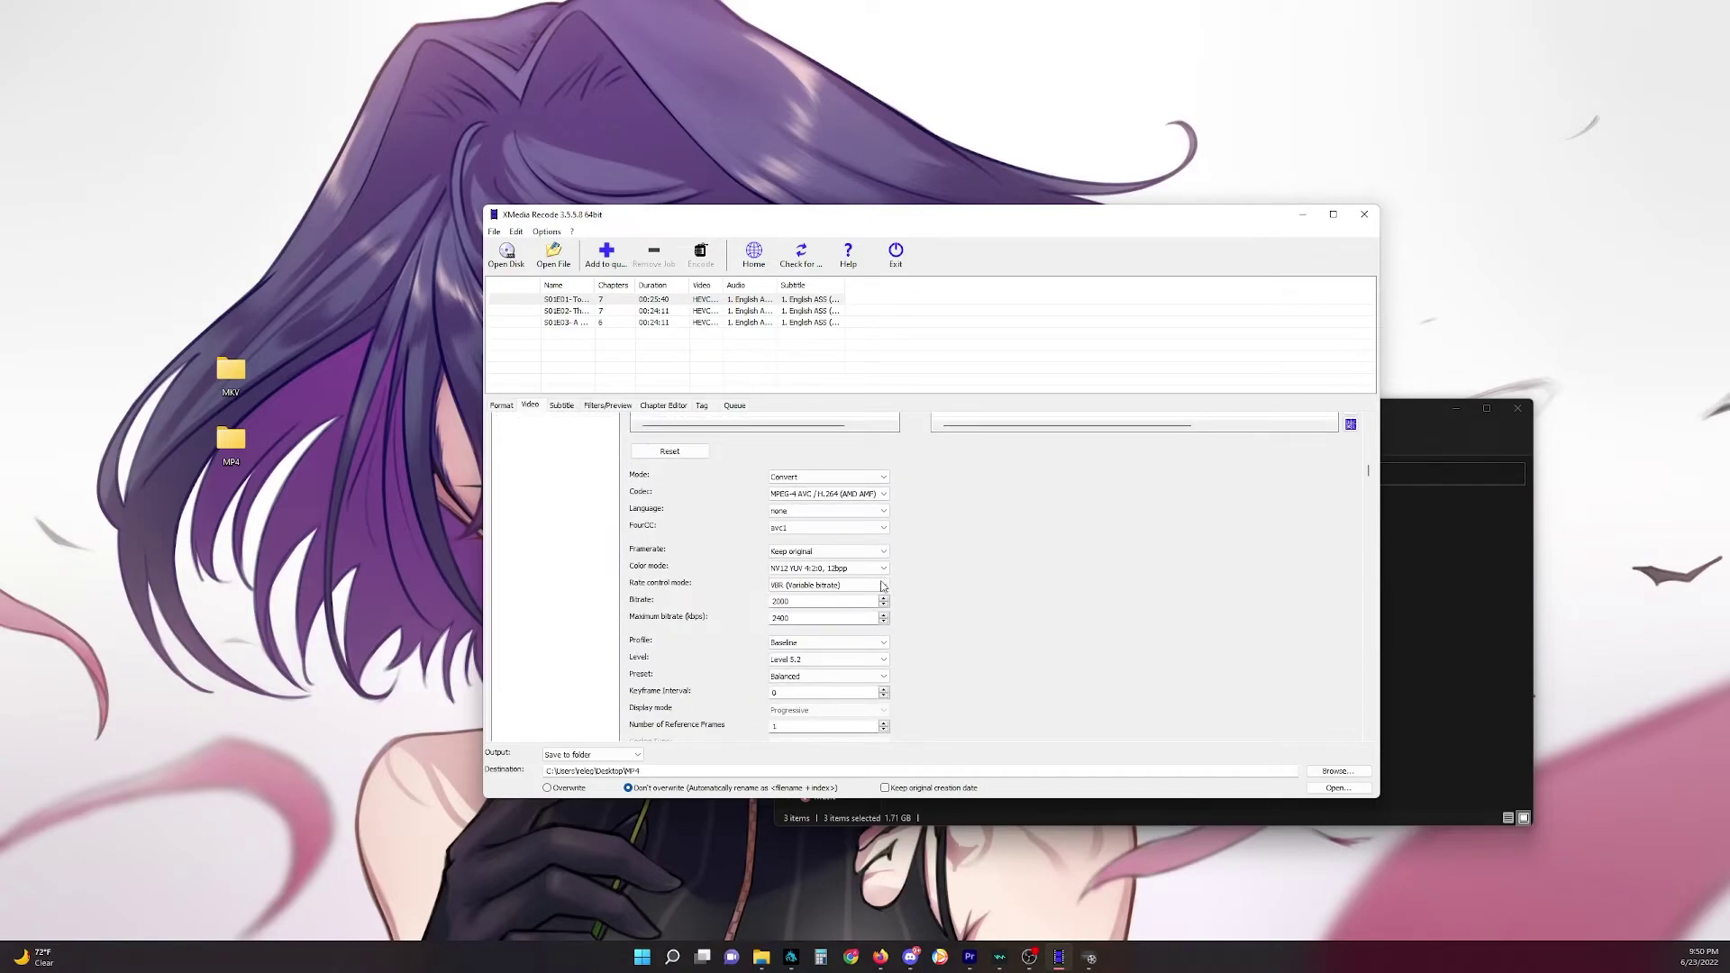
pyautogui.click(882, 585)
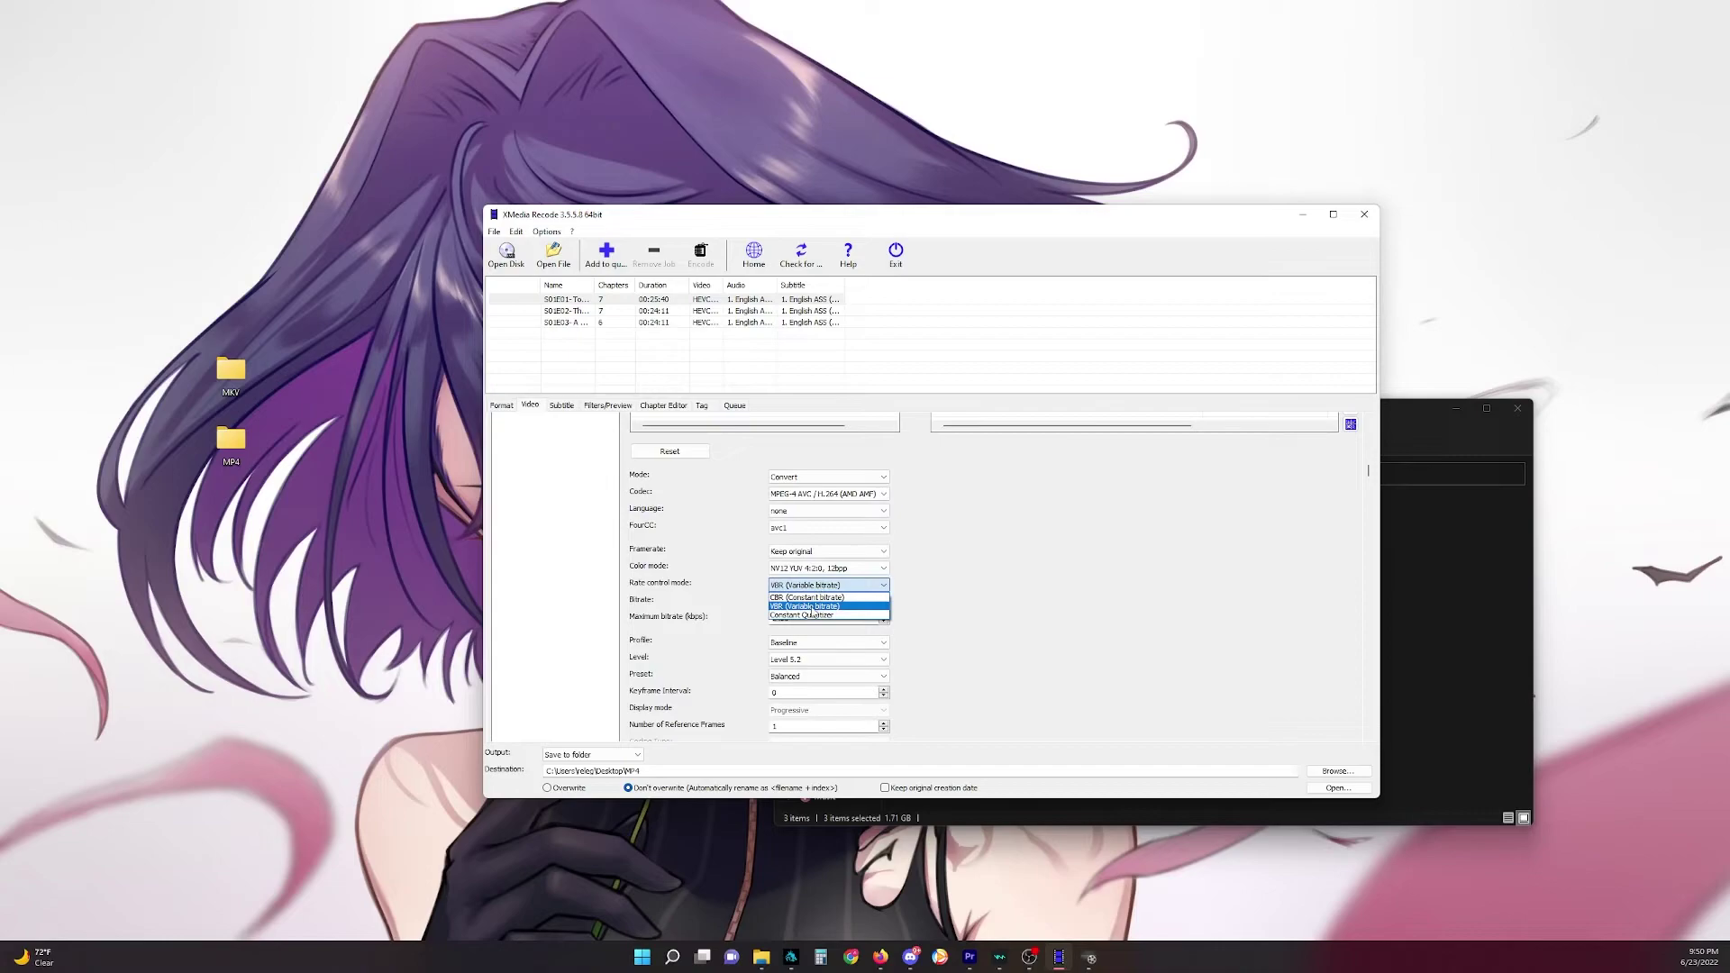
pyautogui.click(811, 615)
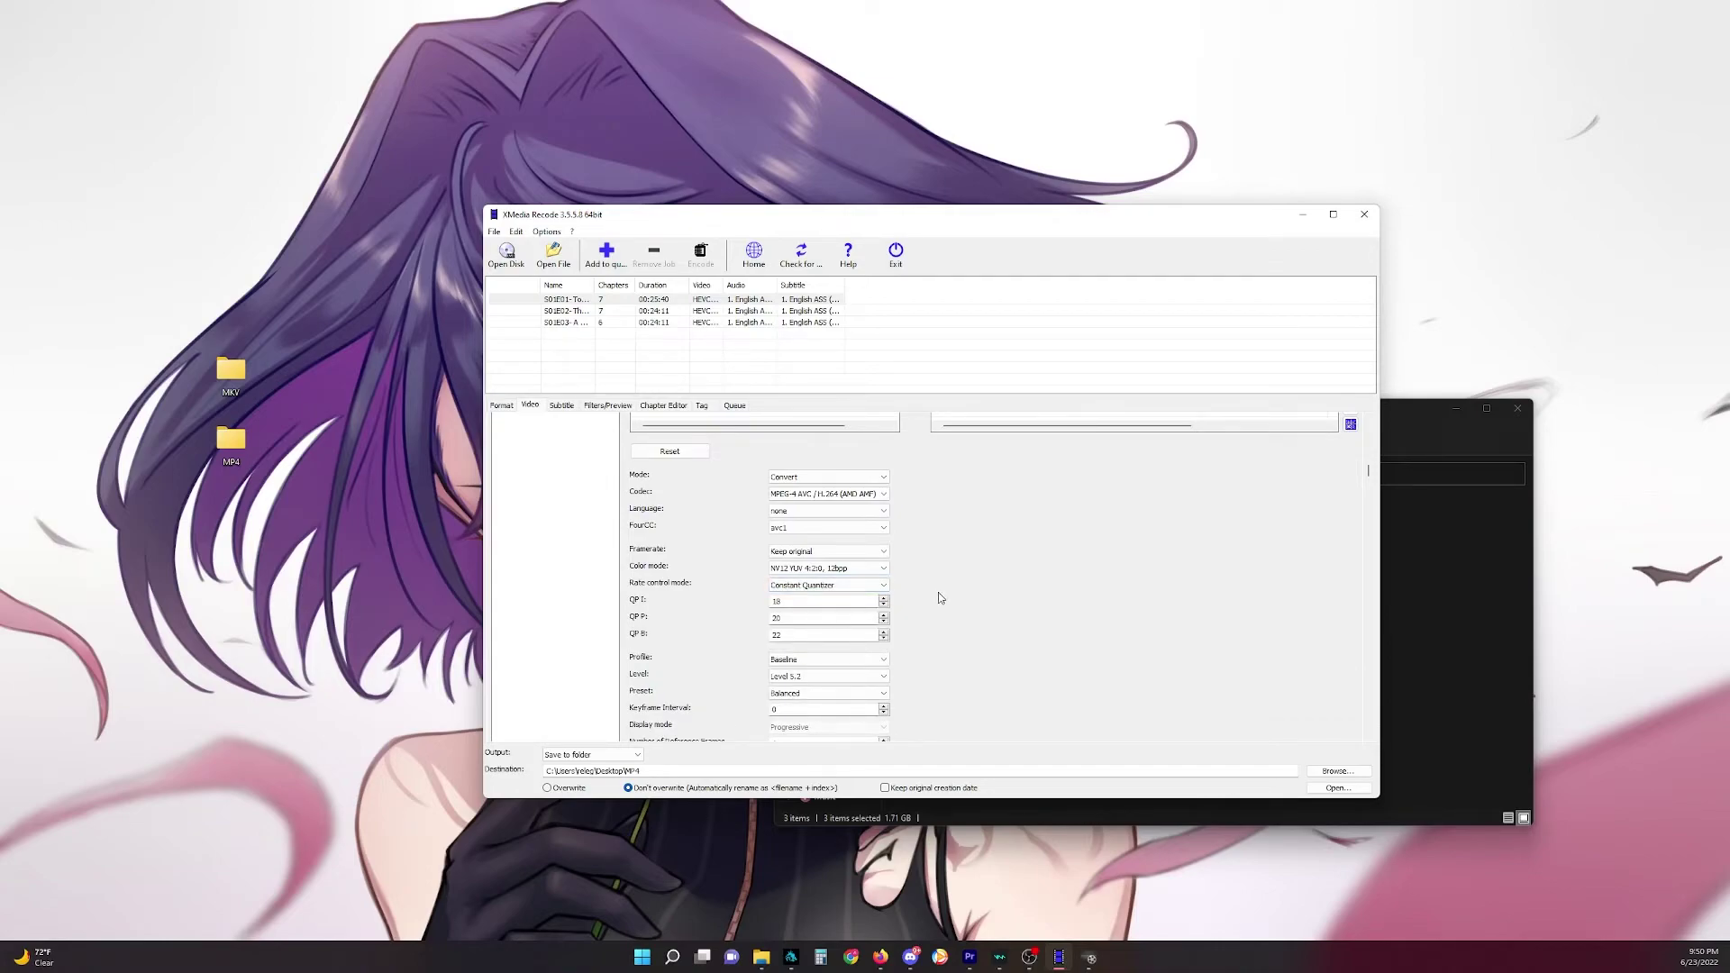
pyautogui.scroll(-5, 938, 590)
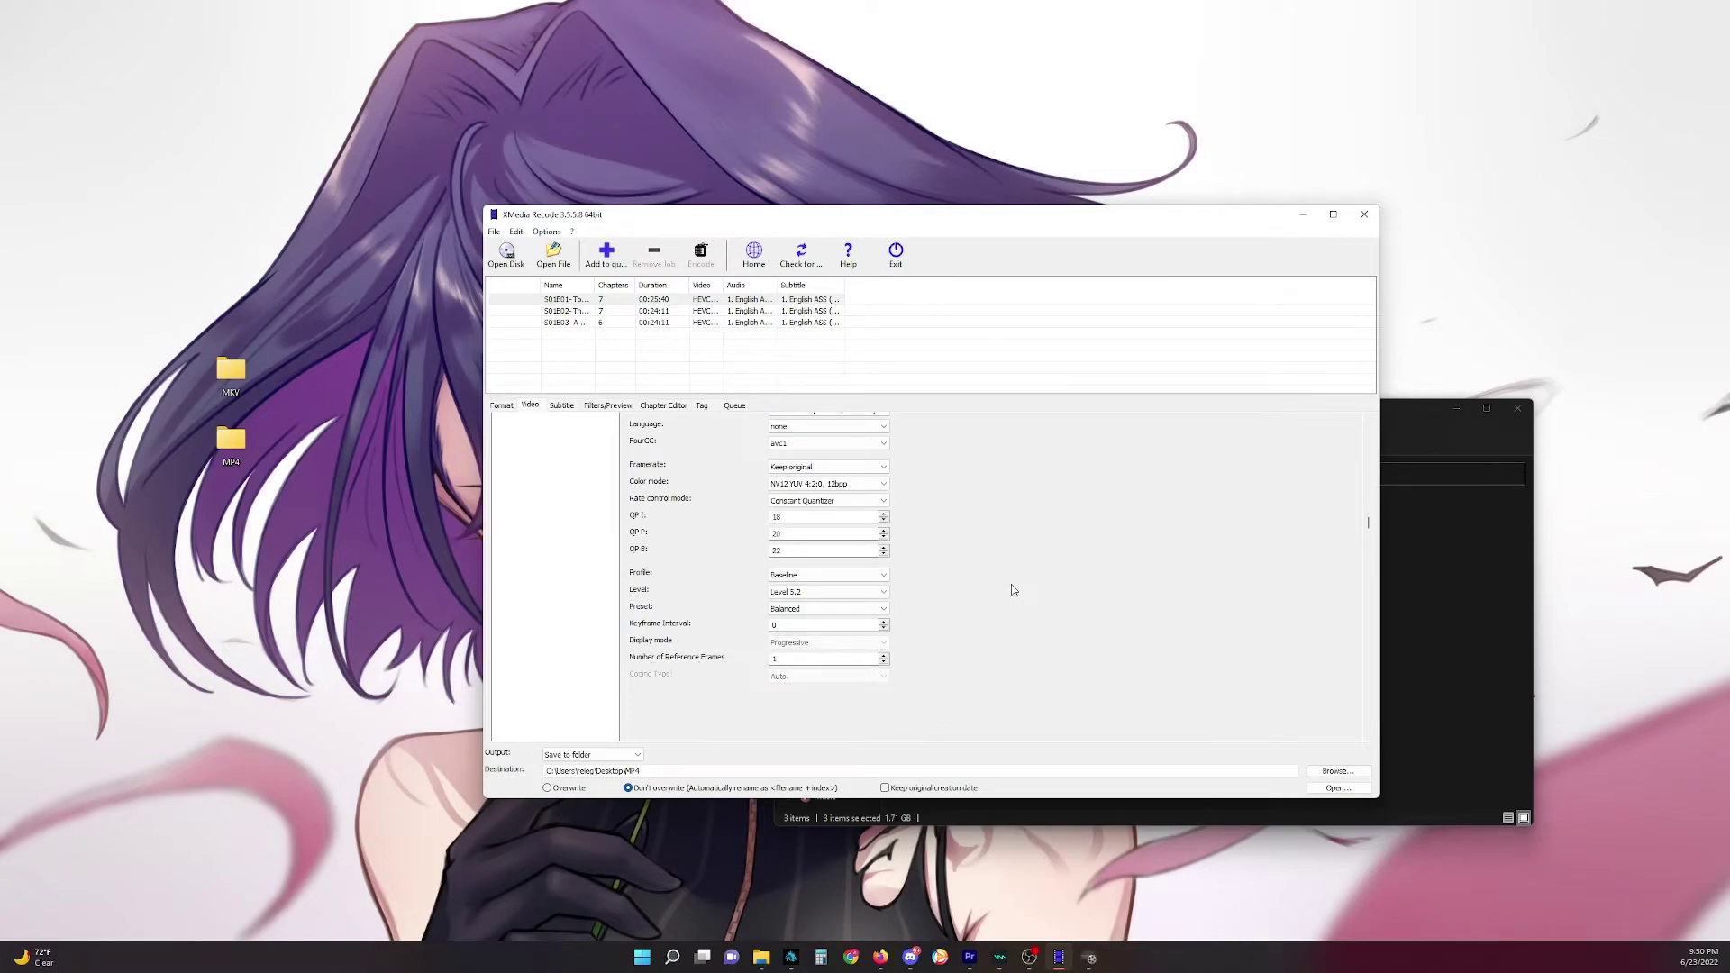
pyautogui.scroll(9, 1010, 585)
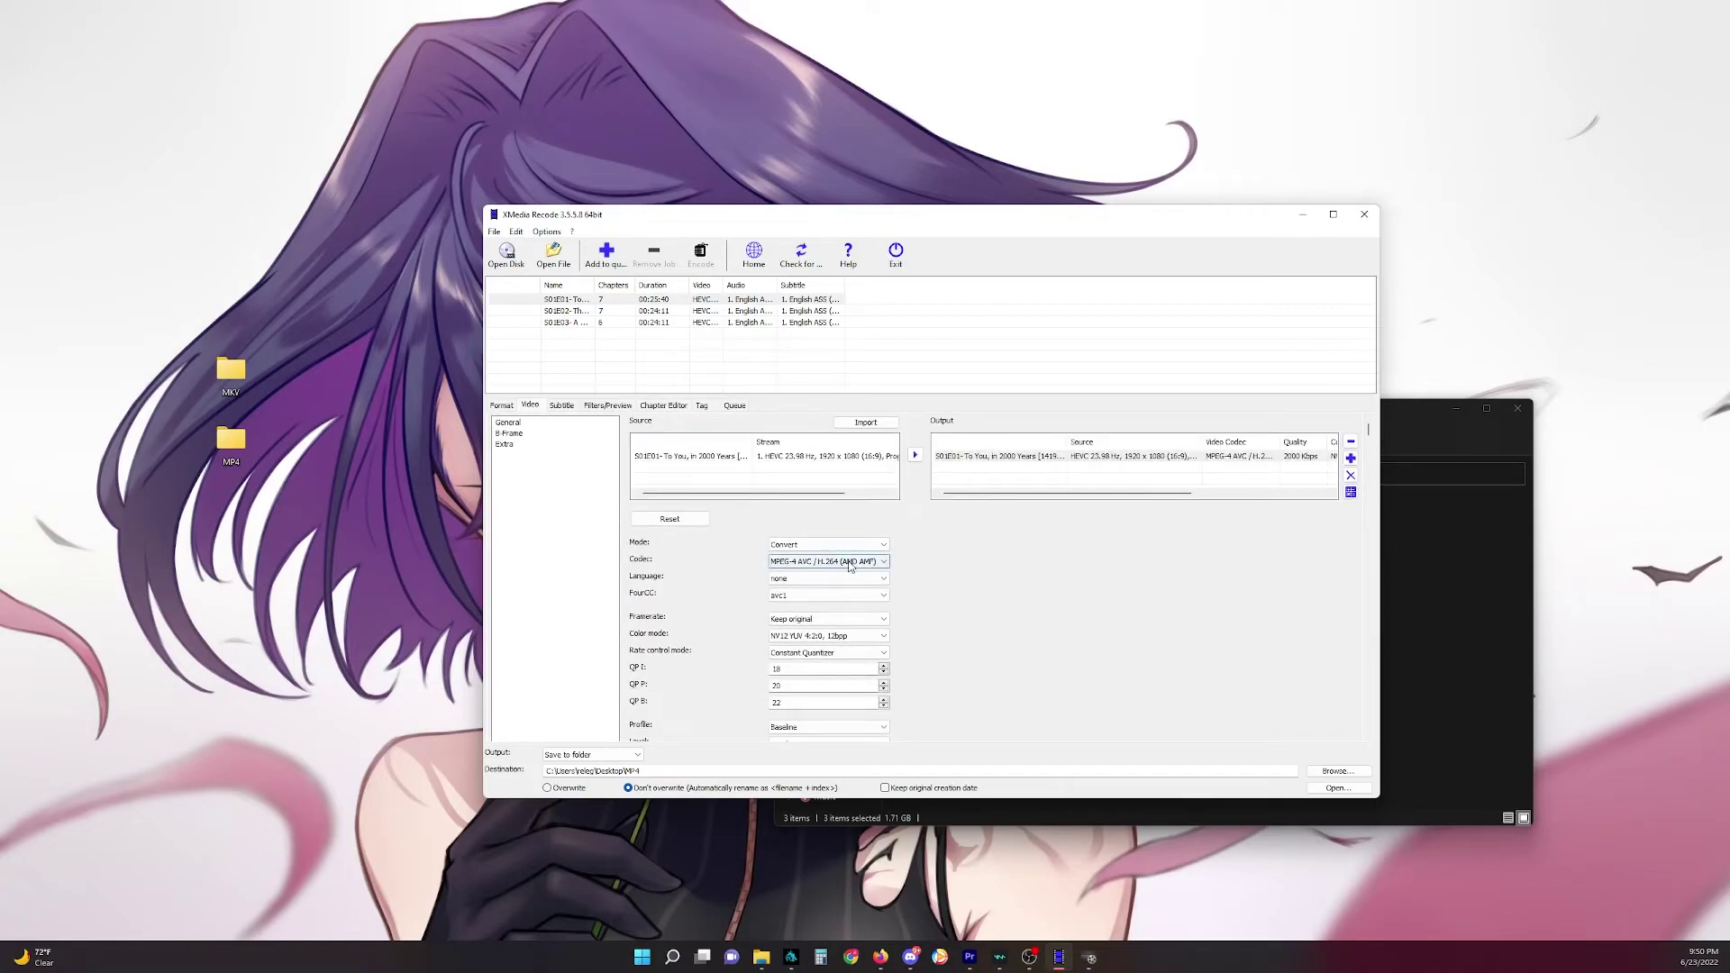
# - Switch the codec to MPEG-4 AVC / H.264 (Nvidia NVENC) with Constant Quantizer rate control
pyautogui.click(824, 561)
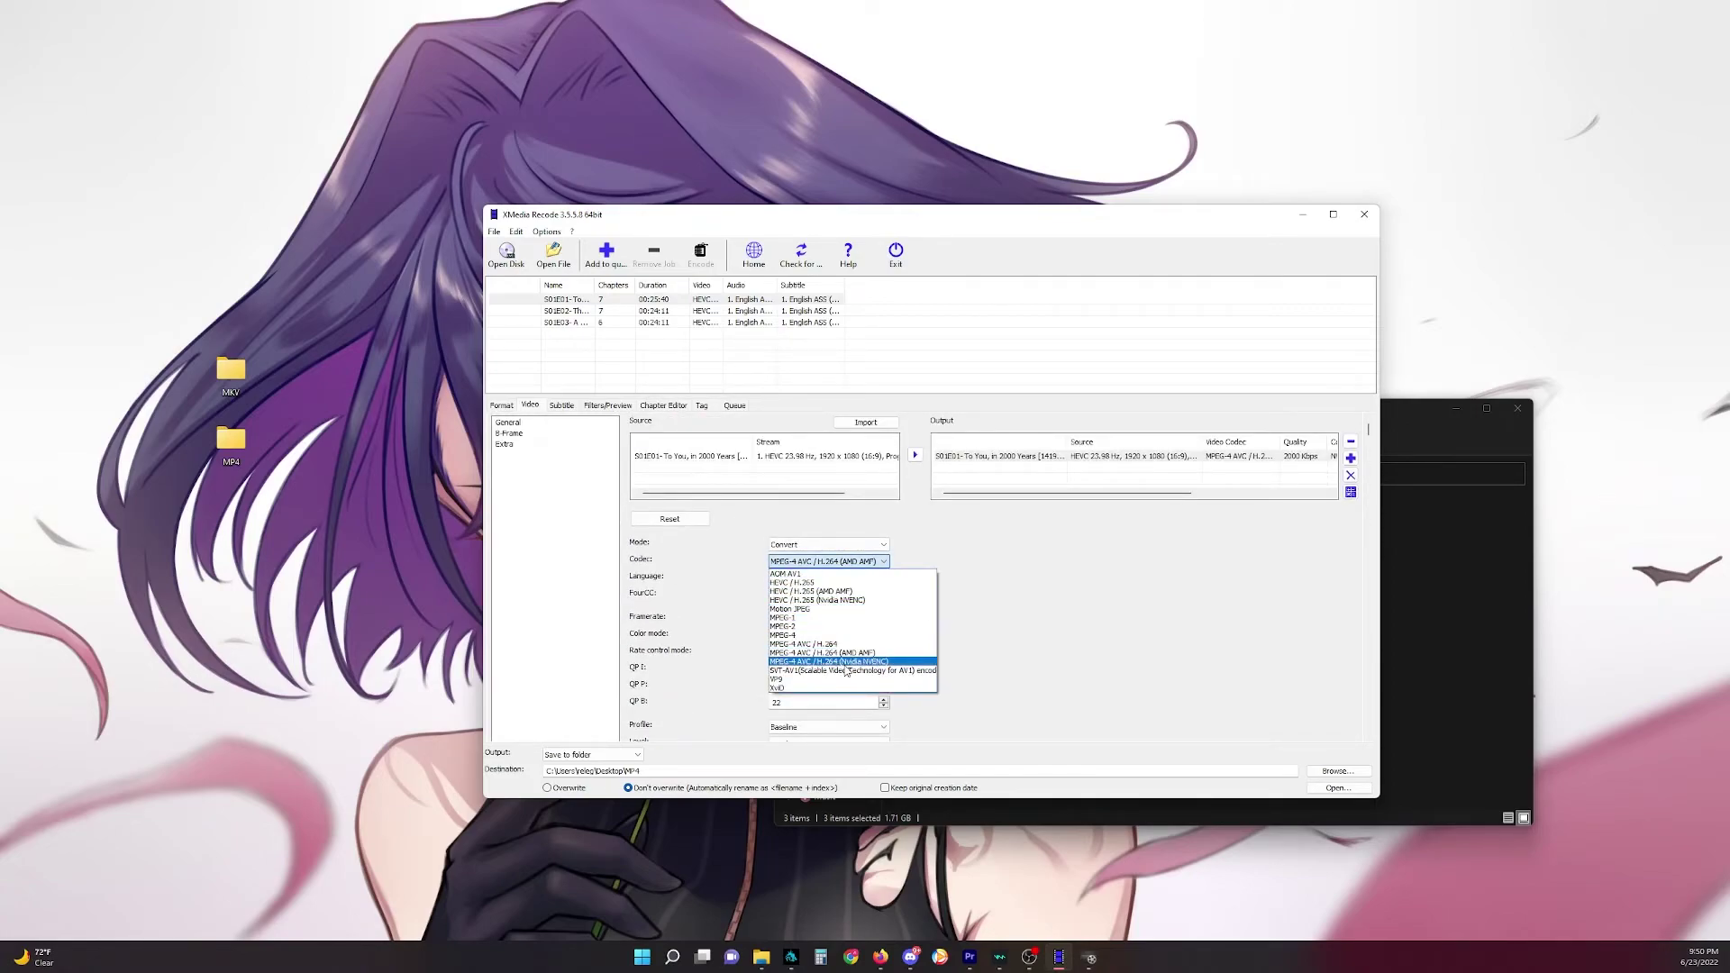
pyautogui.click(844, 663)
pyautogui.scroll(-1, 943, 566)
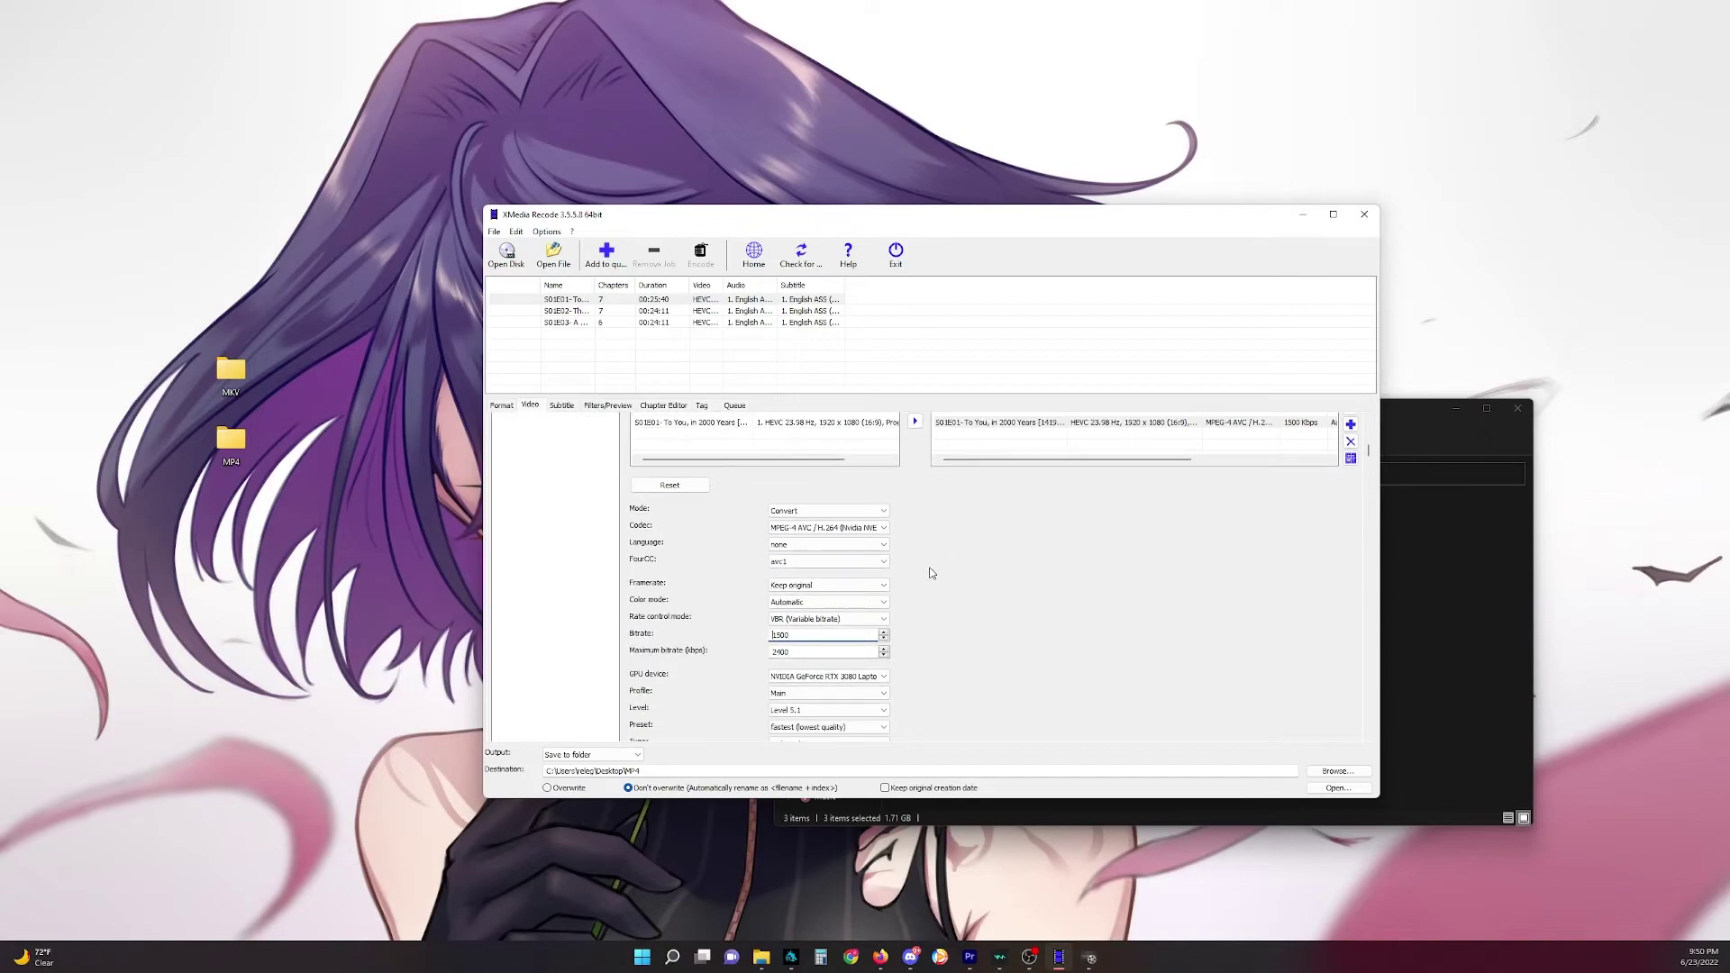
pyautogui.click(826, 620)
pyautogui.click(816, 667)
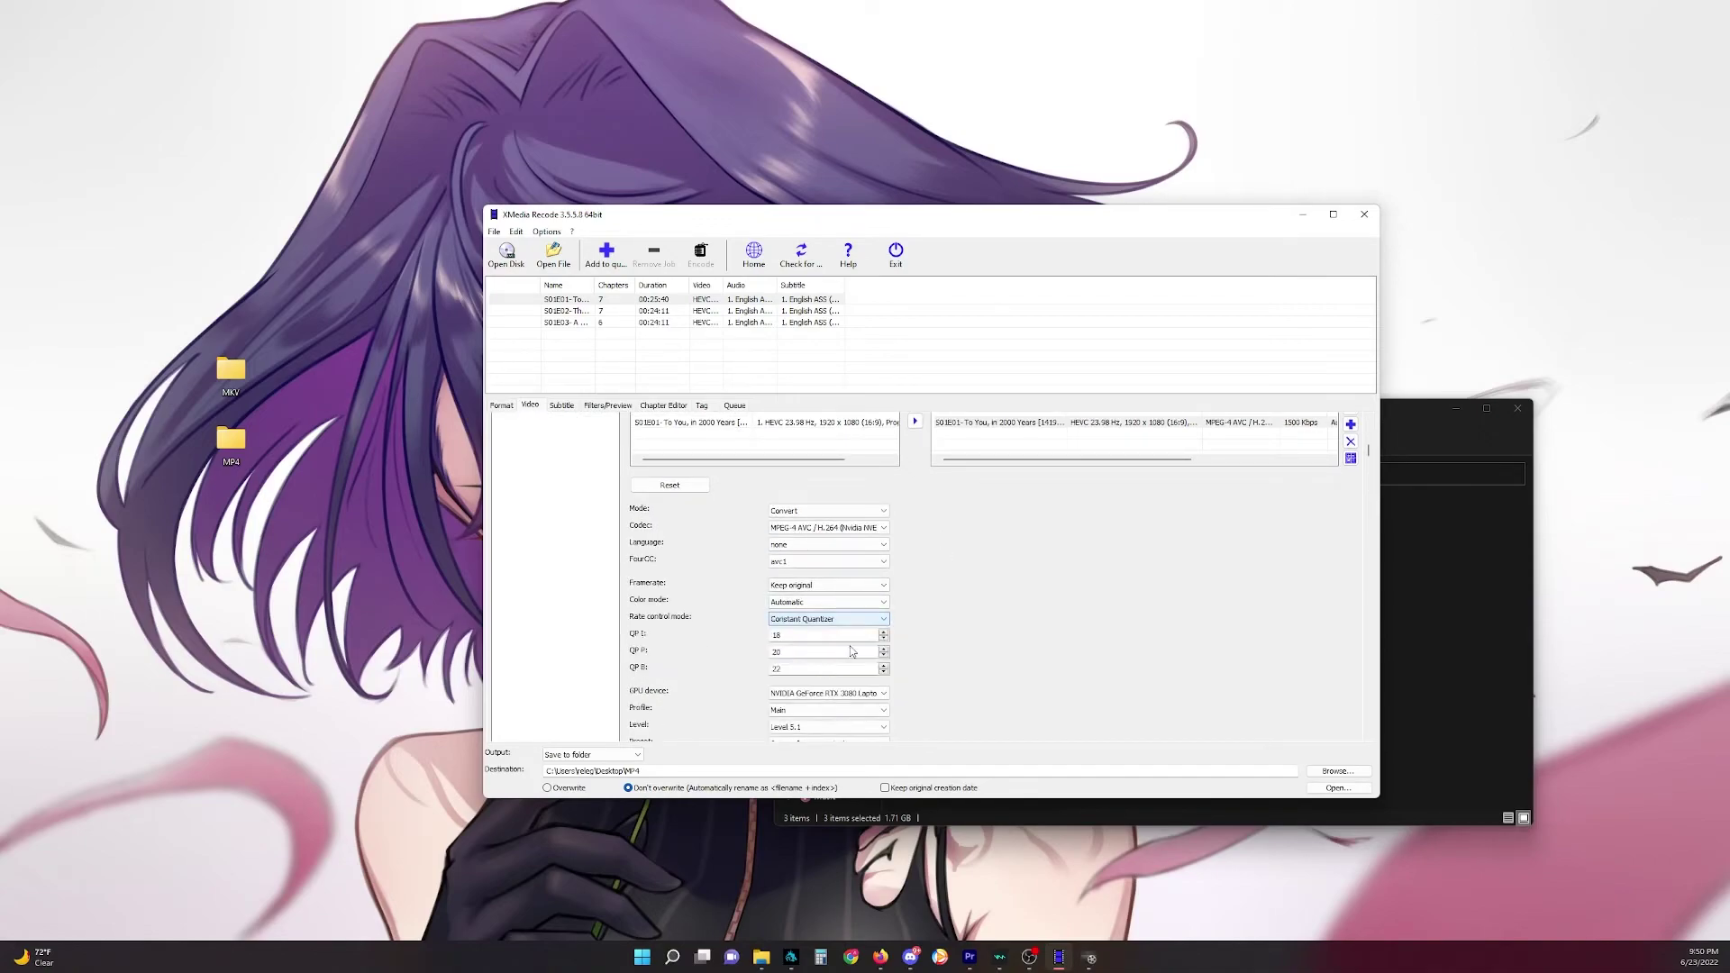
pyautogui.scroll(-1, 968, 593)
pyautogui.scroll(-4, 957, 575)
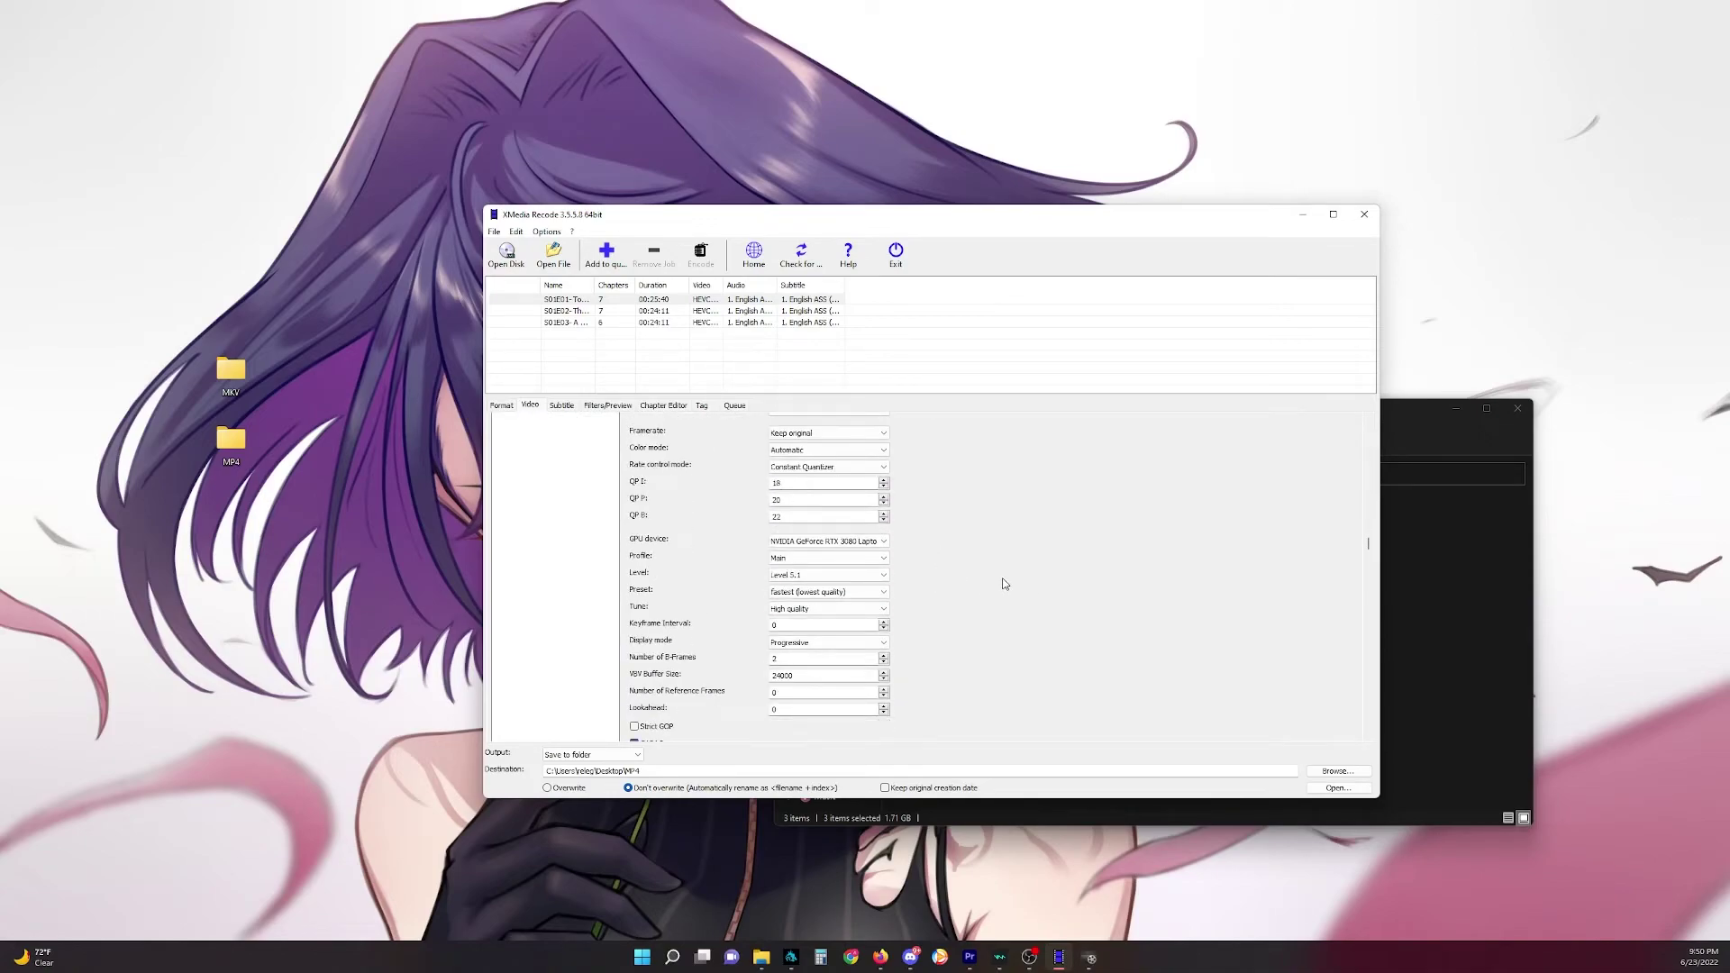
# - Choose the slowest (best quality) preset and edit the Number of Reference Frames value
pyautogui.click(817, 575)
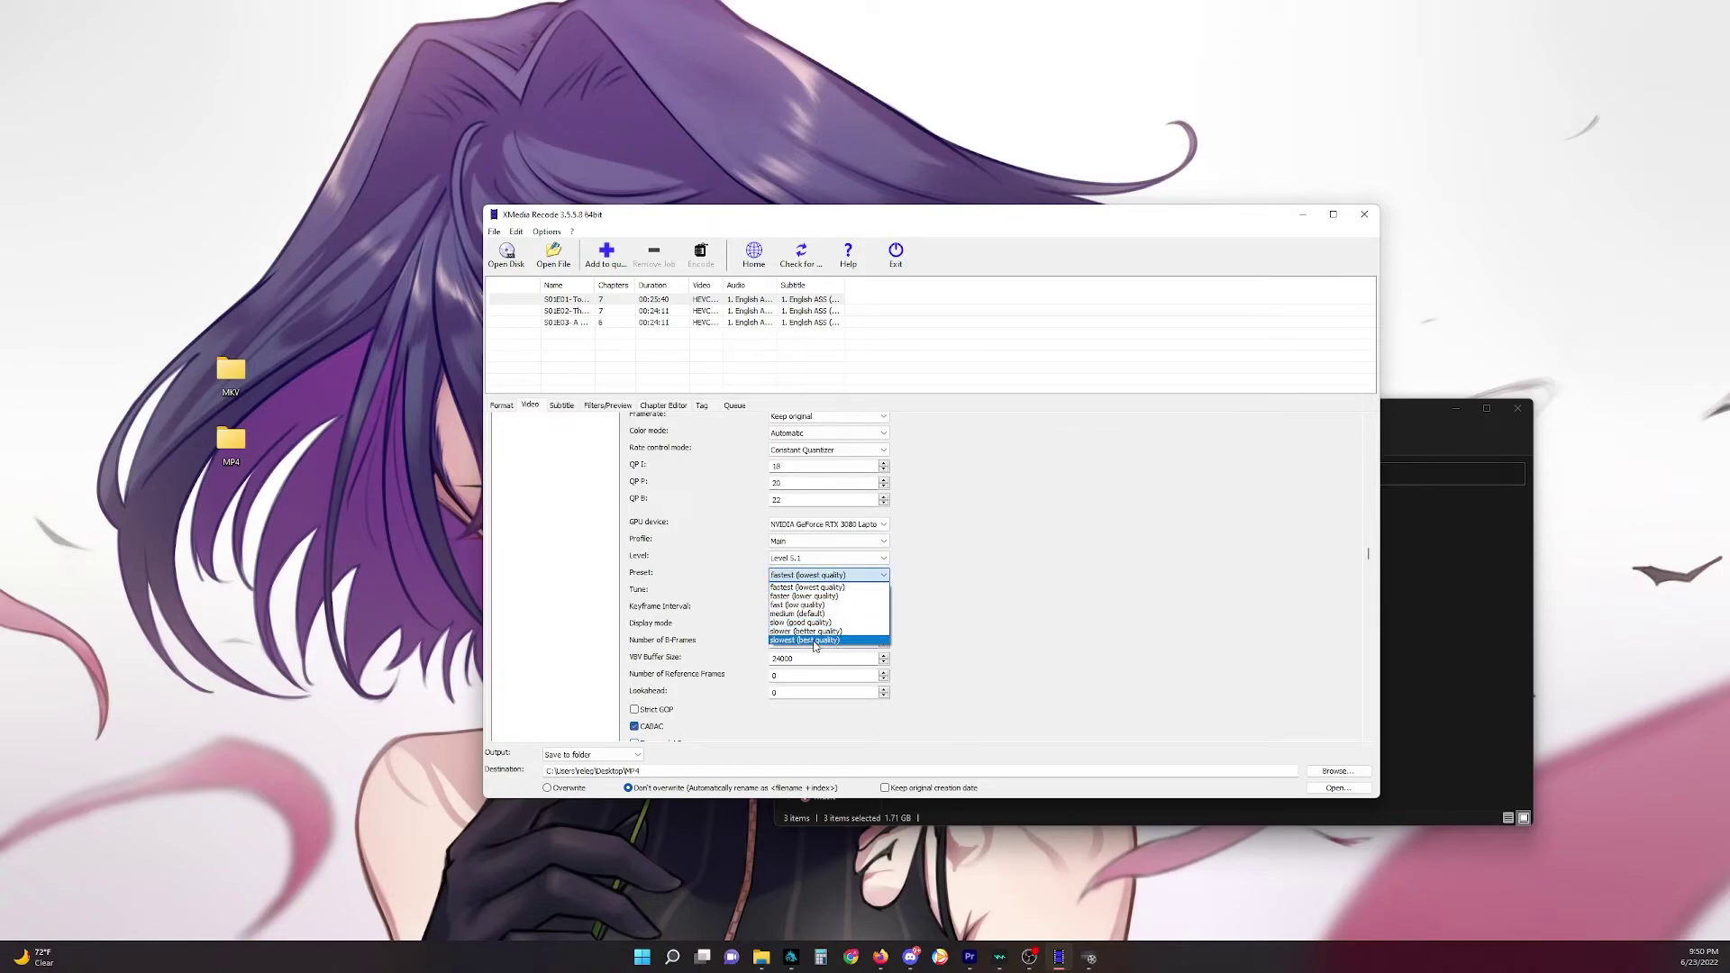
pyautogui.click(814, 642)
pyautogui.scroll(-1, 982, 585)
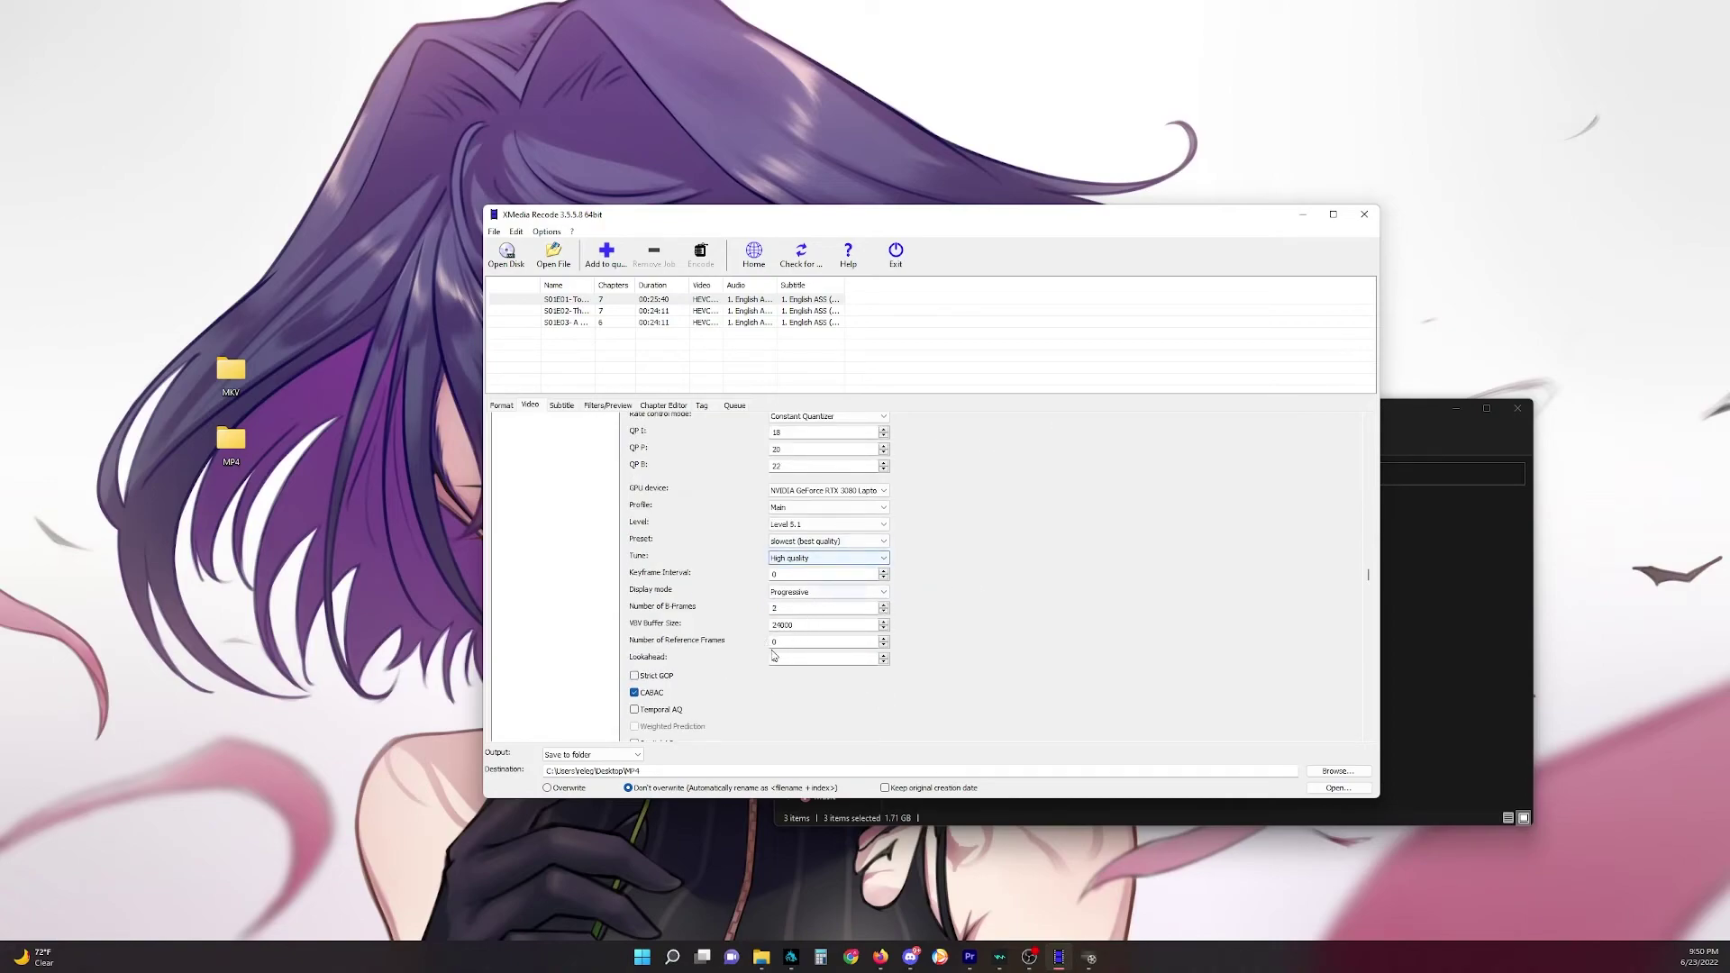
pyautogui.click(852, 642)
pyautogui.scroll(-3, 995, 583)
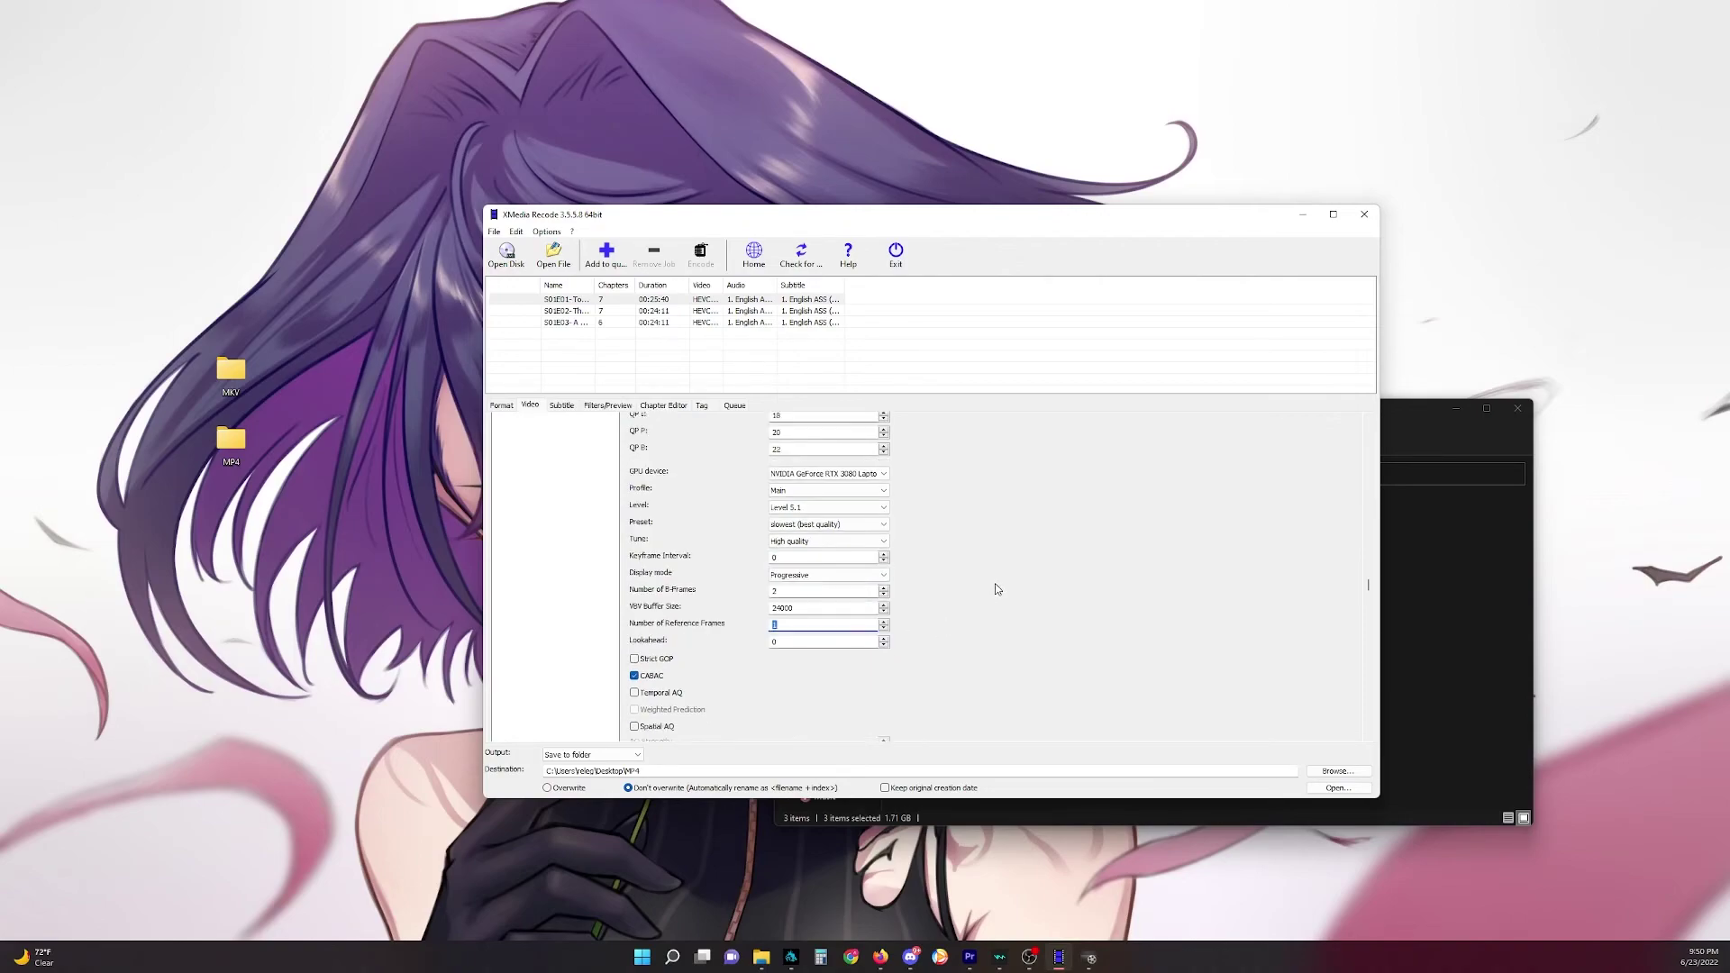
pyautogui.scroll(3, 980, 541)
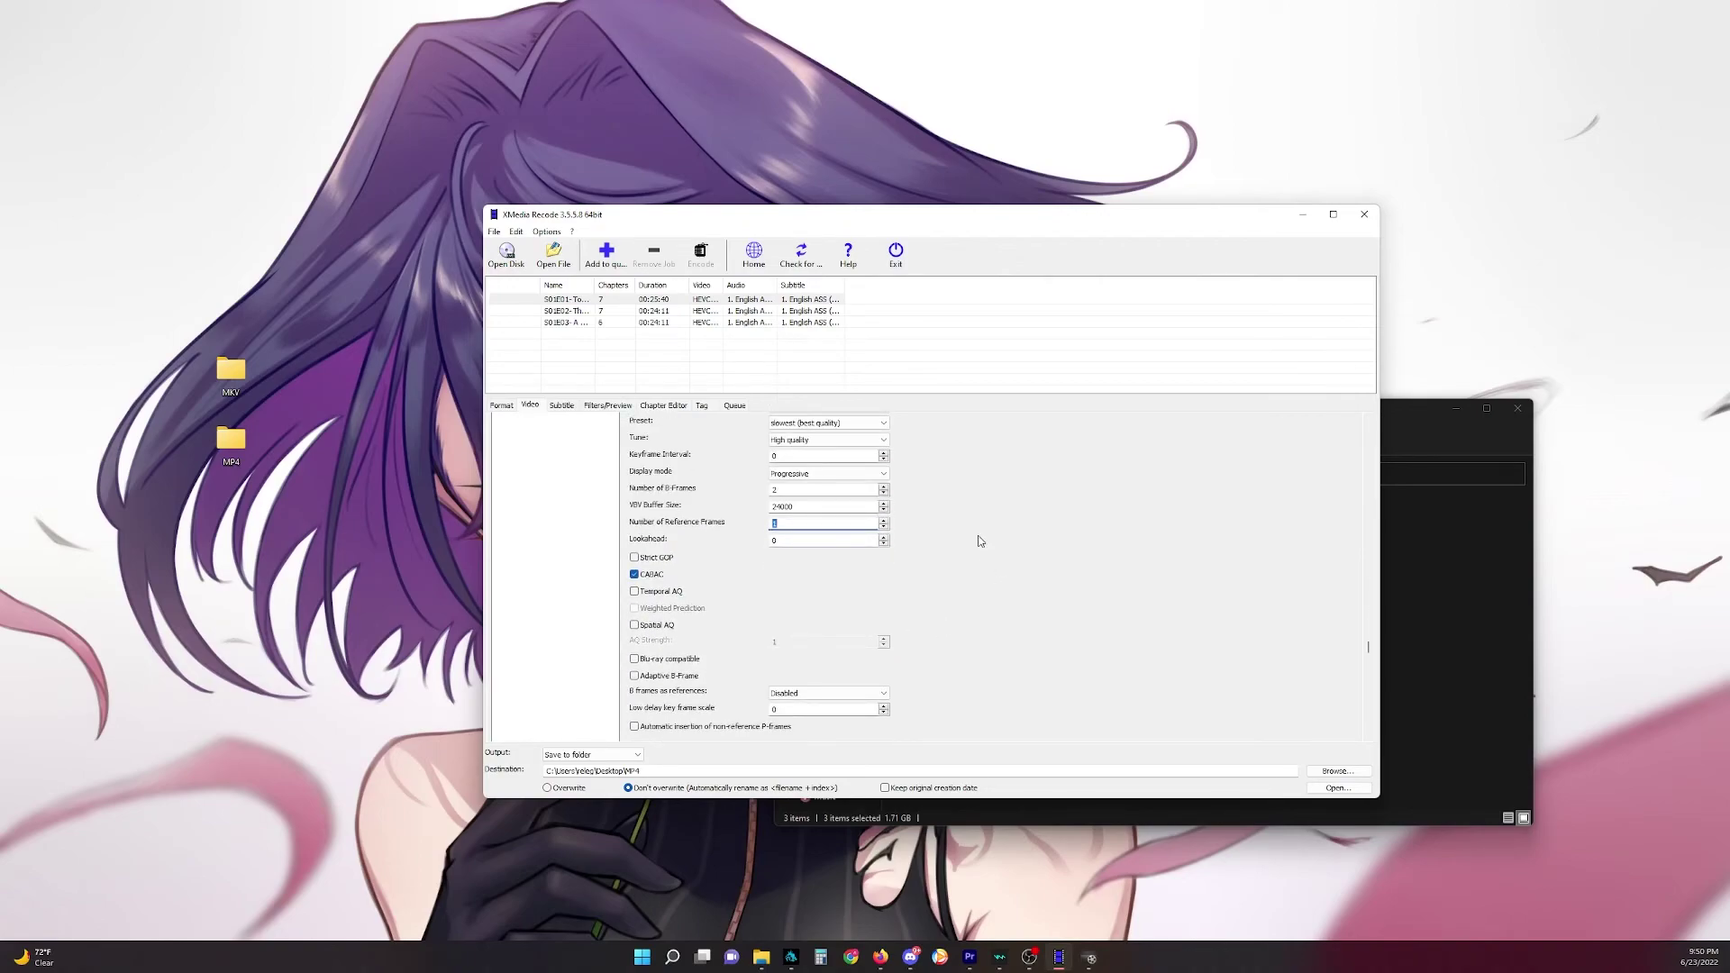
pyautogui.scroll(2, 981, 552)
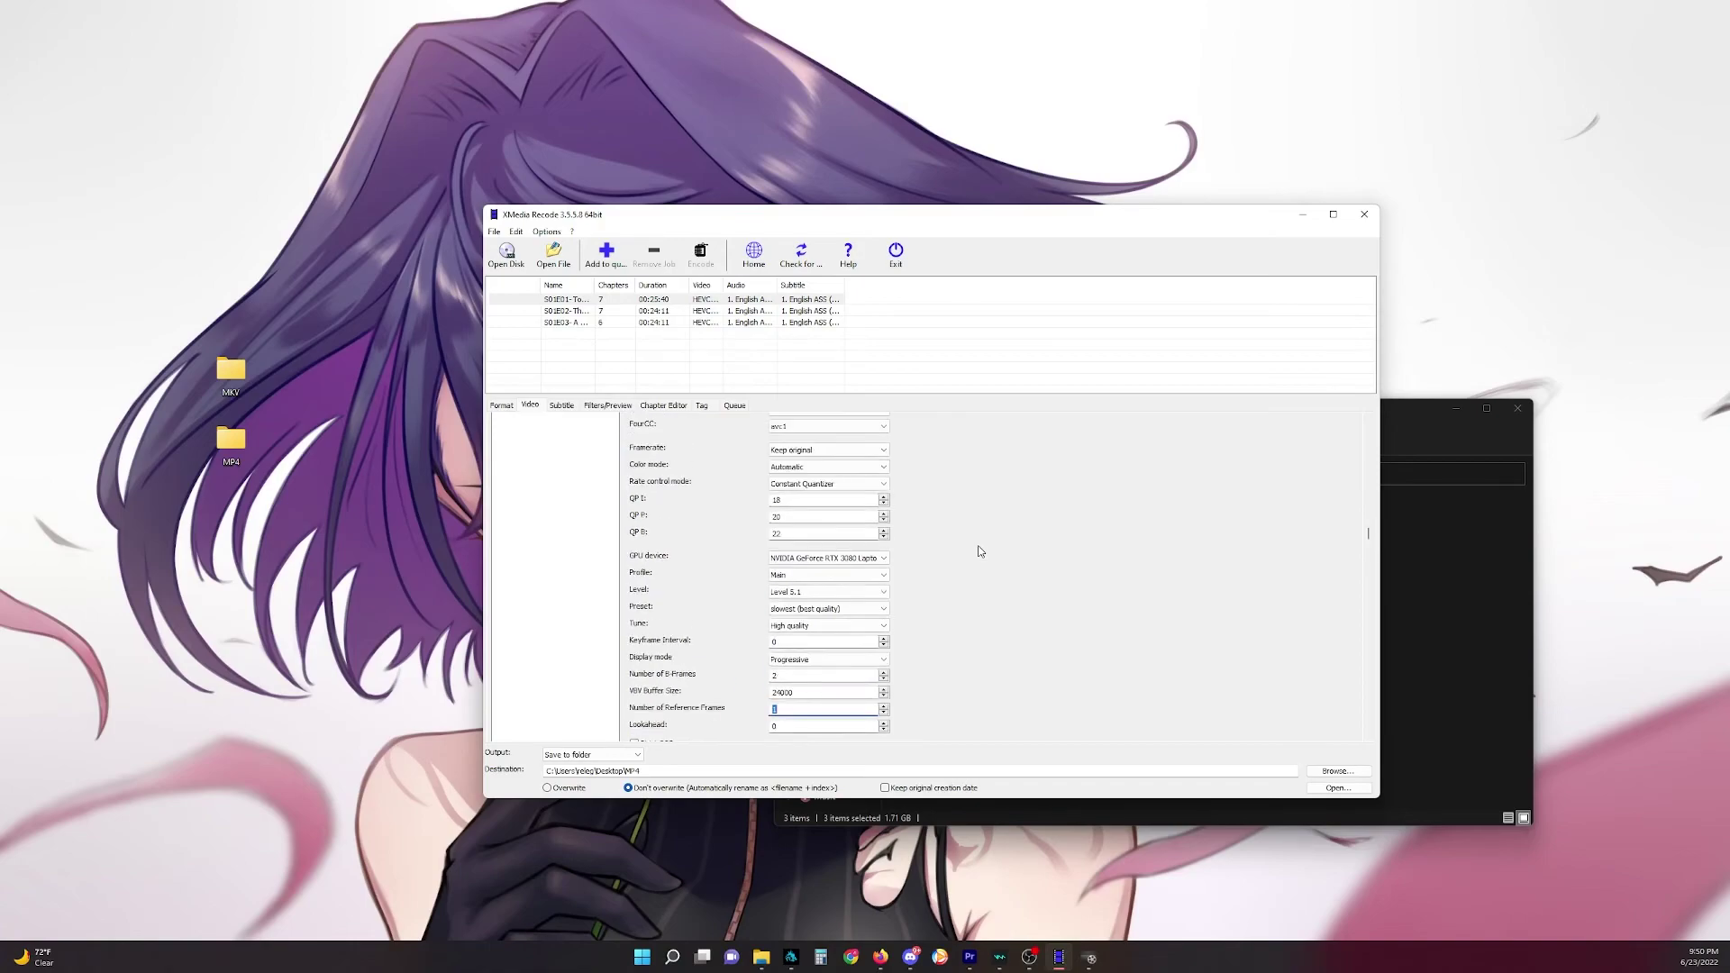
pyautogui.scroll(2, 981, 552)
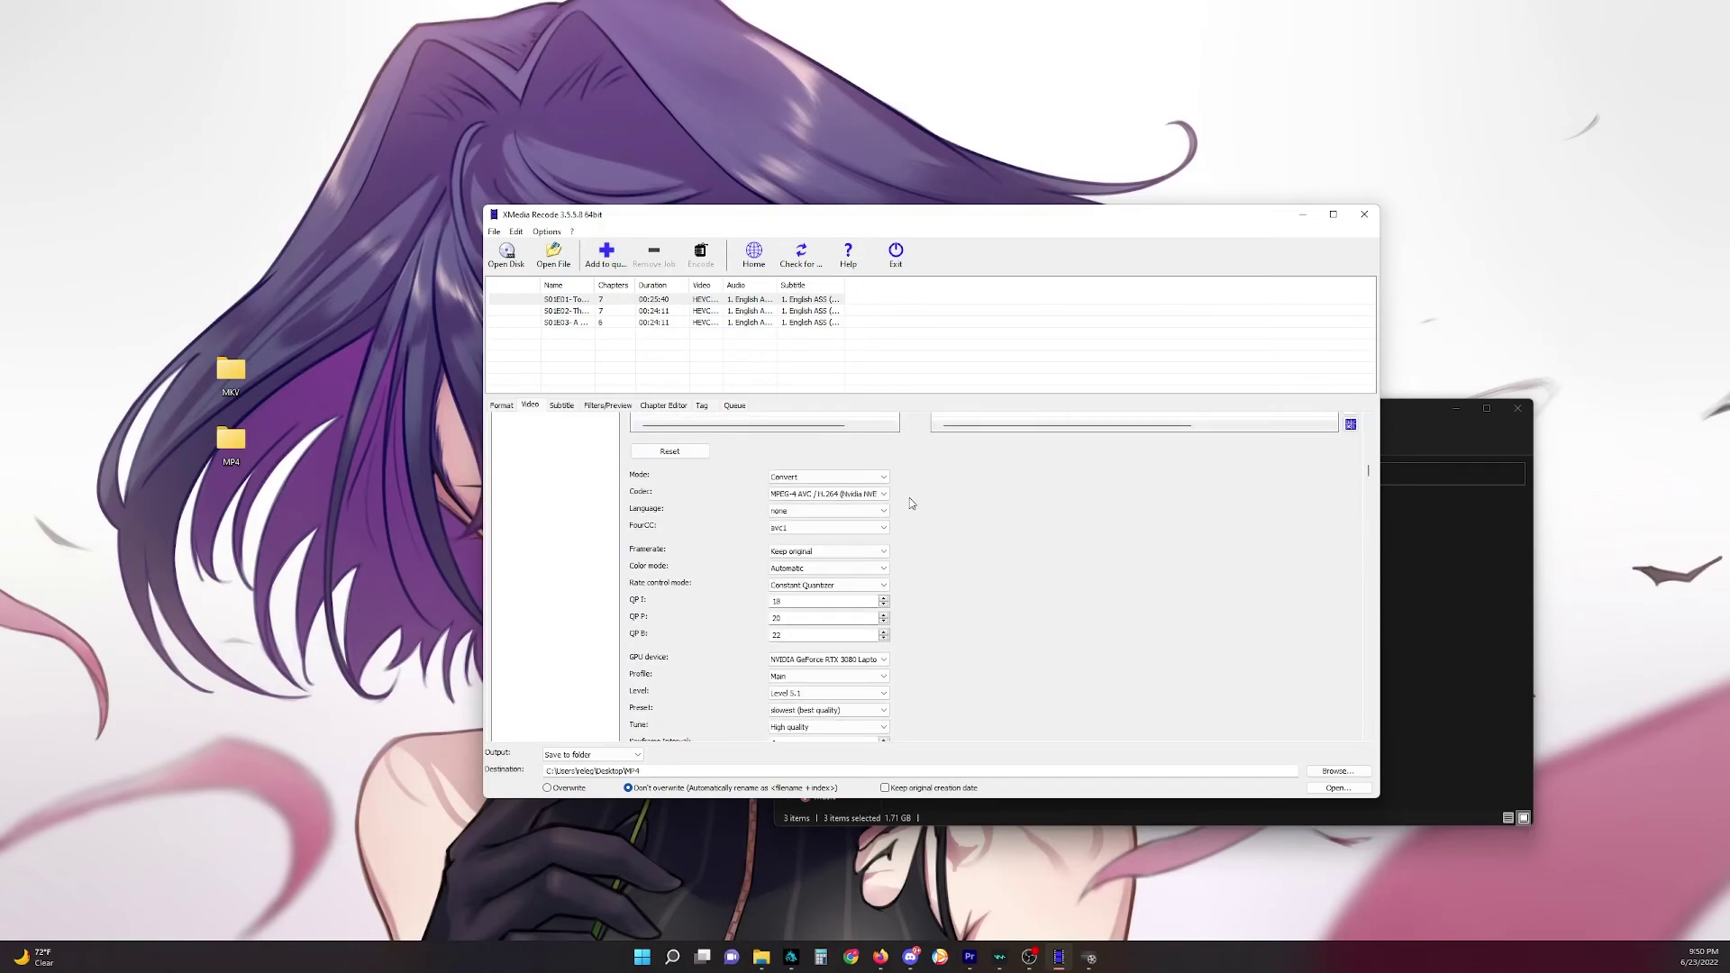
# - Select episodes S01E01, S01E02 and S01E03 together and switch their rate control mode to Constant Quantizer
pyautogui.click(569, 300)
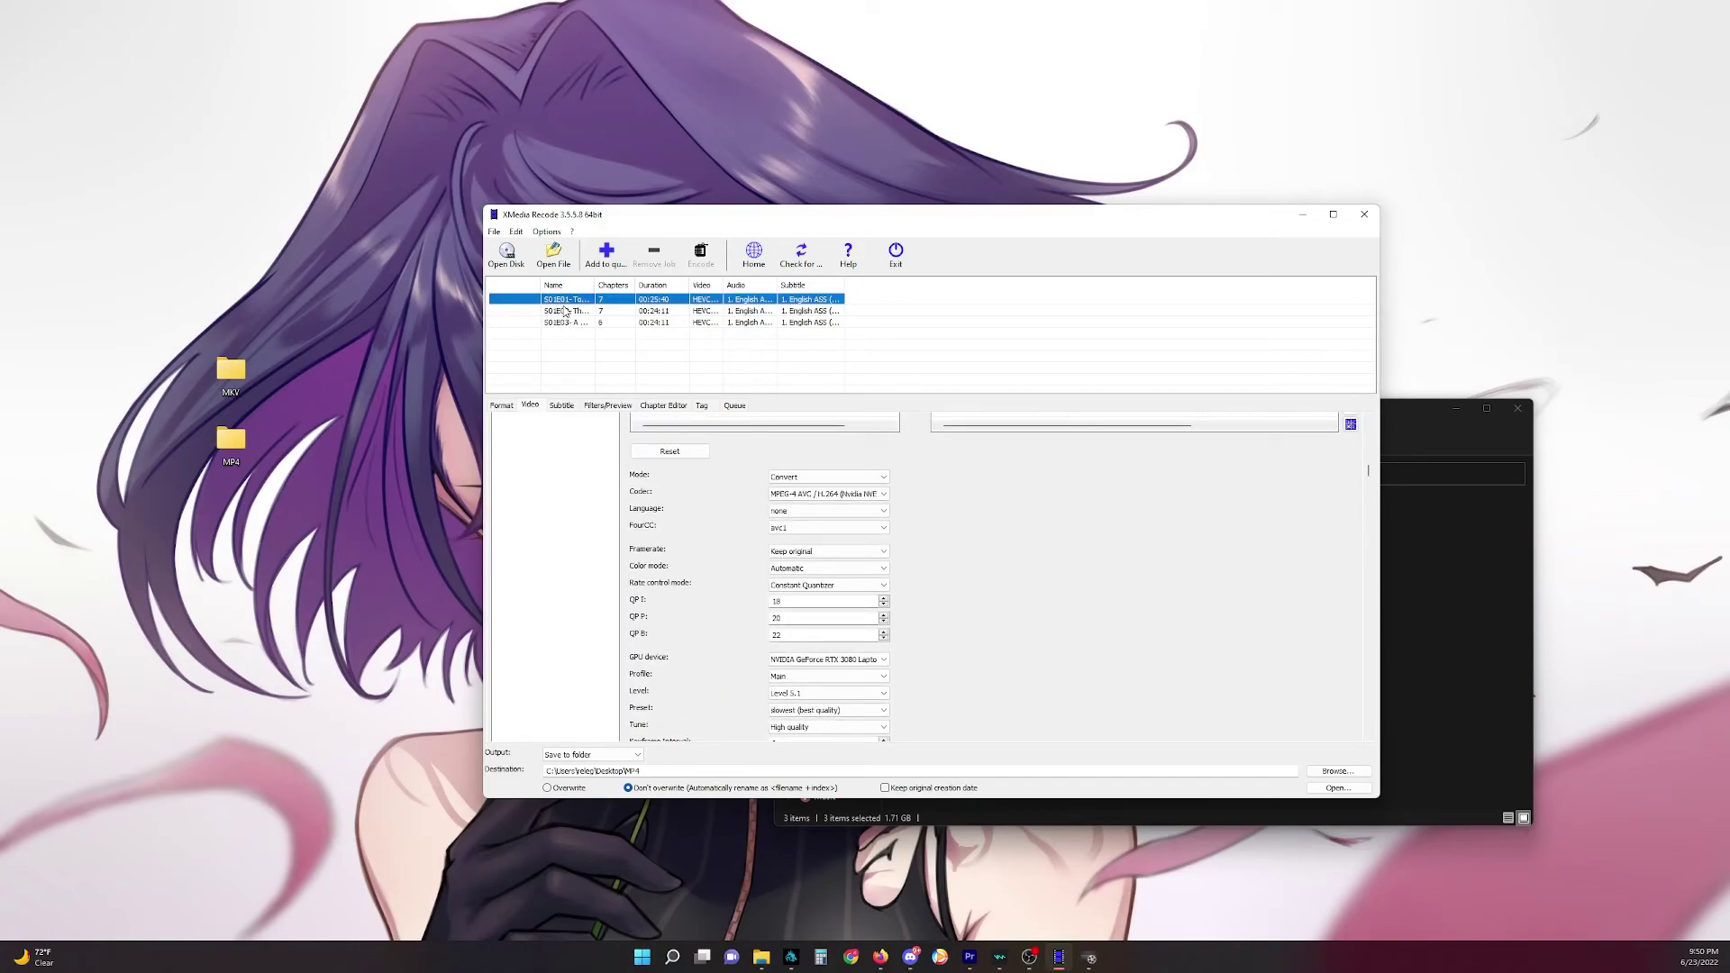
pyautogui.keyDown('shift'); pyautogui.click(565, 311); pyautogui.keyUp('shift')
pyautogui.keyDown('shift'); pyautogui.click(570, 322); pyautogui.keyUp('shift')
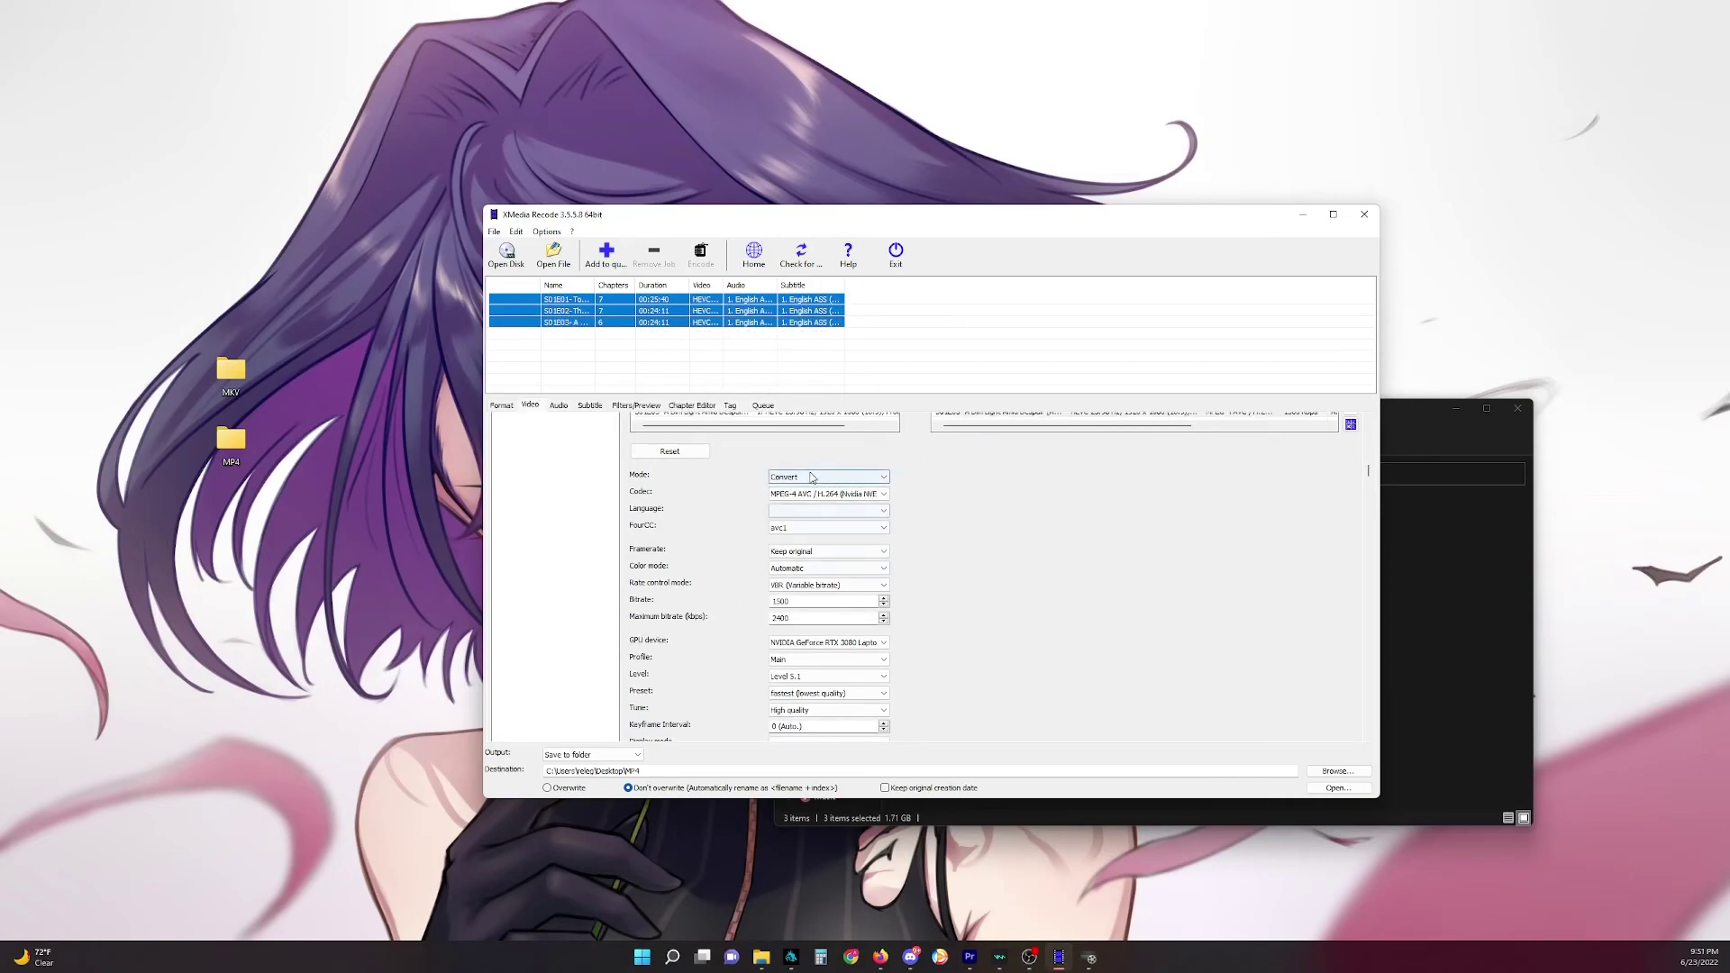
pyautogui.click(826, 588)
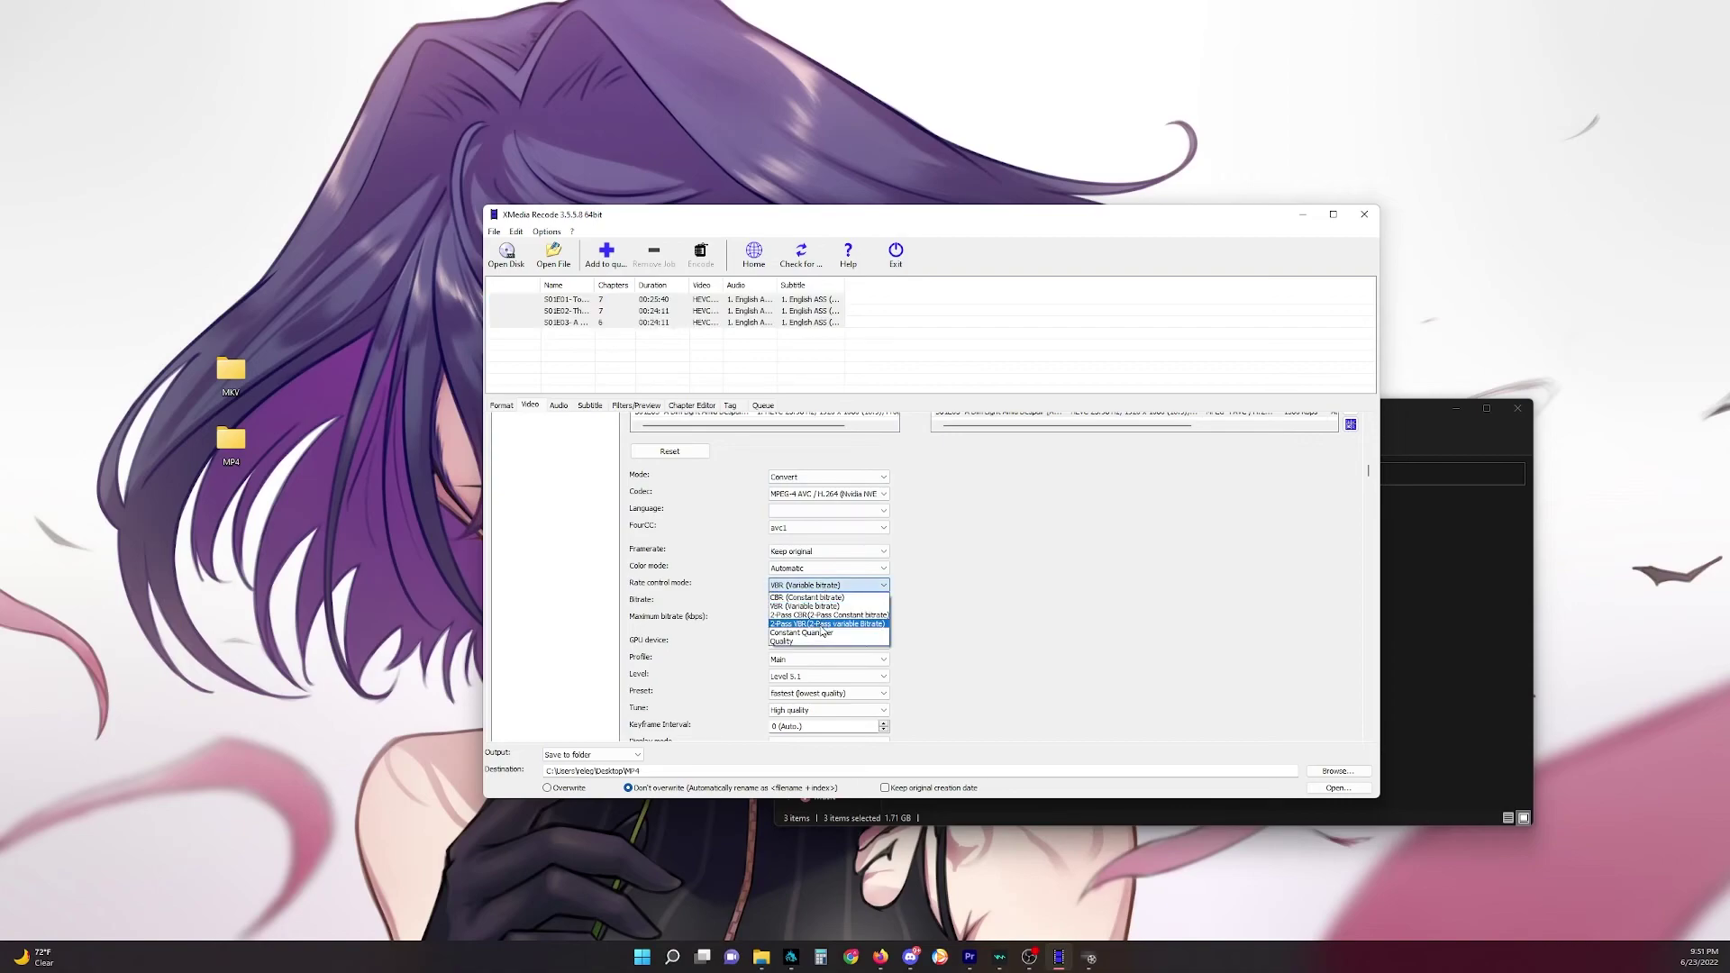
pyautogui.click(834, 628)
pyautogui.scroll(-3, 834, 629)
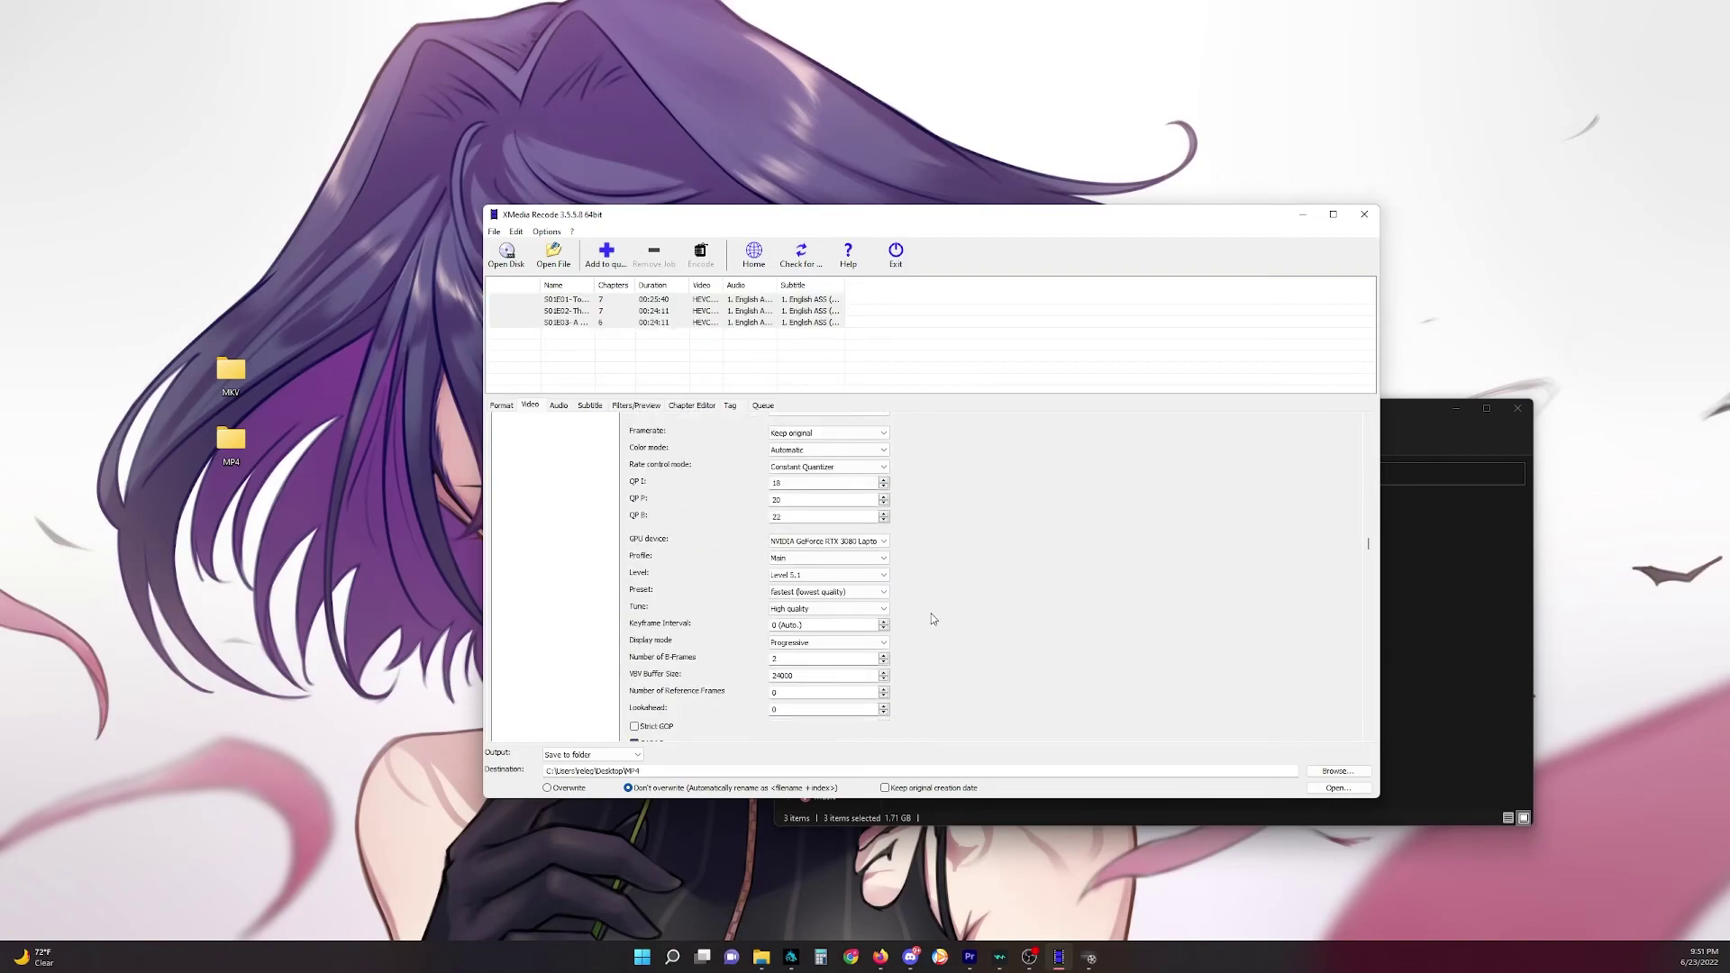
pyautogui.scroll(-3, 1017, 622)
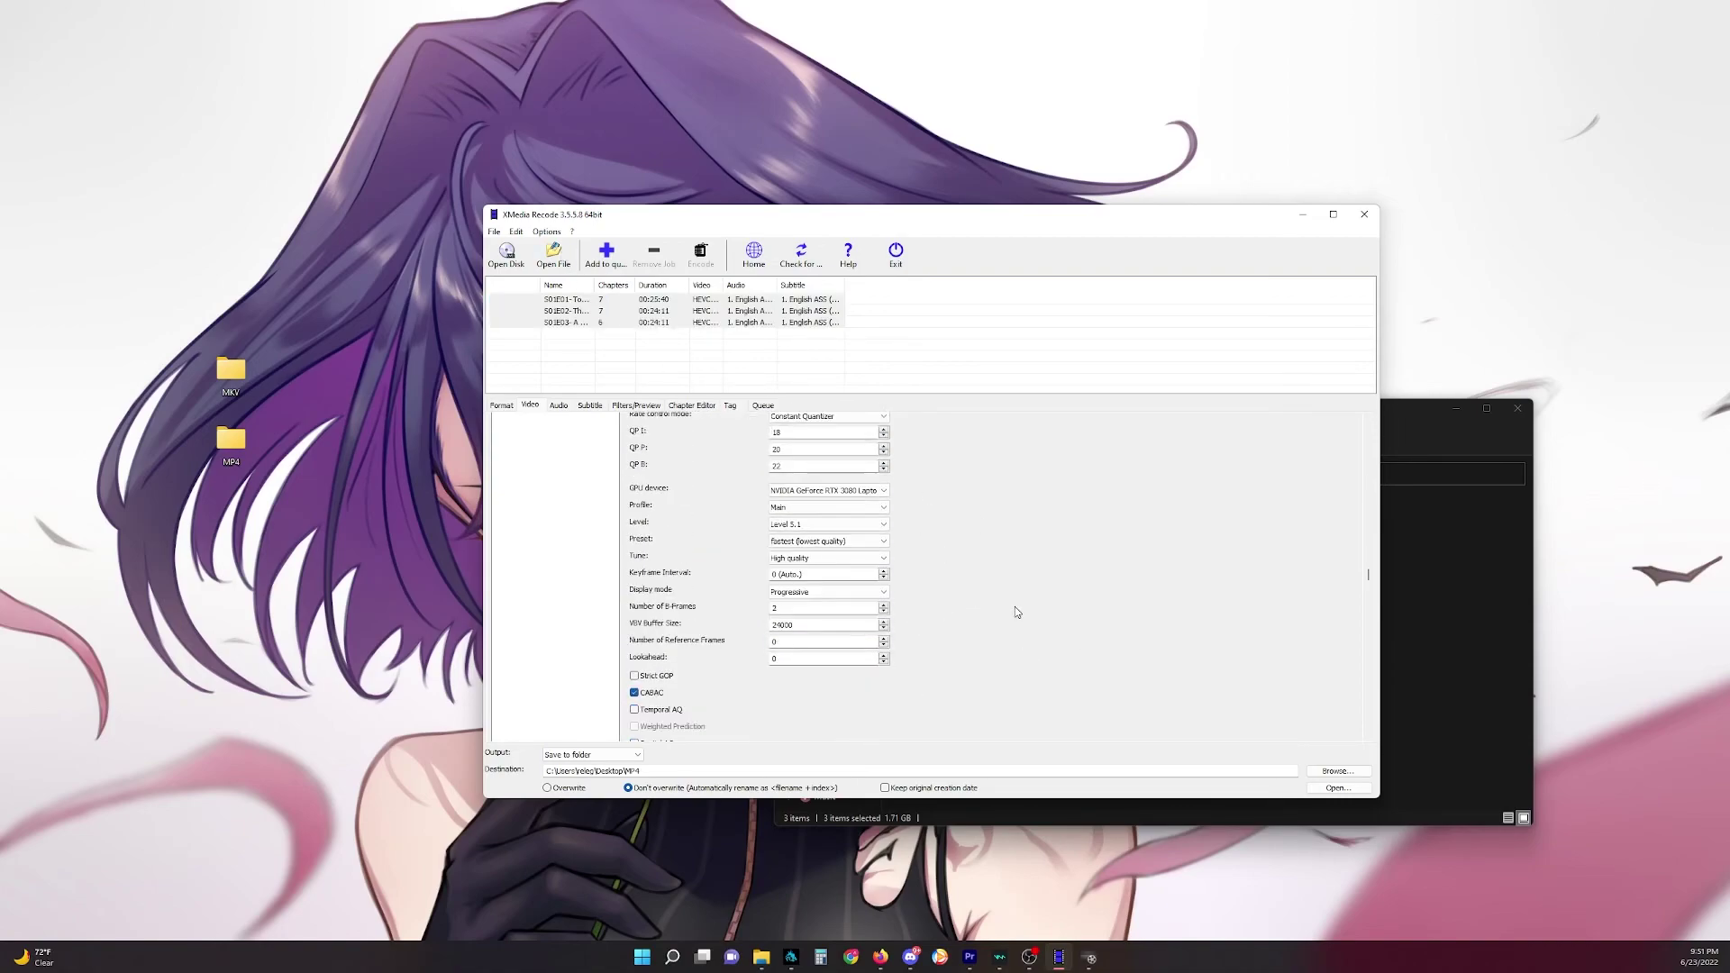
pyautogui.scroll(6, 992, 595)
pyautogui.scroll(1, 985, 589)
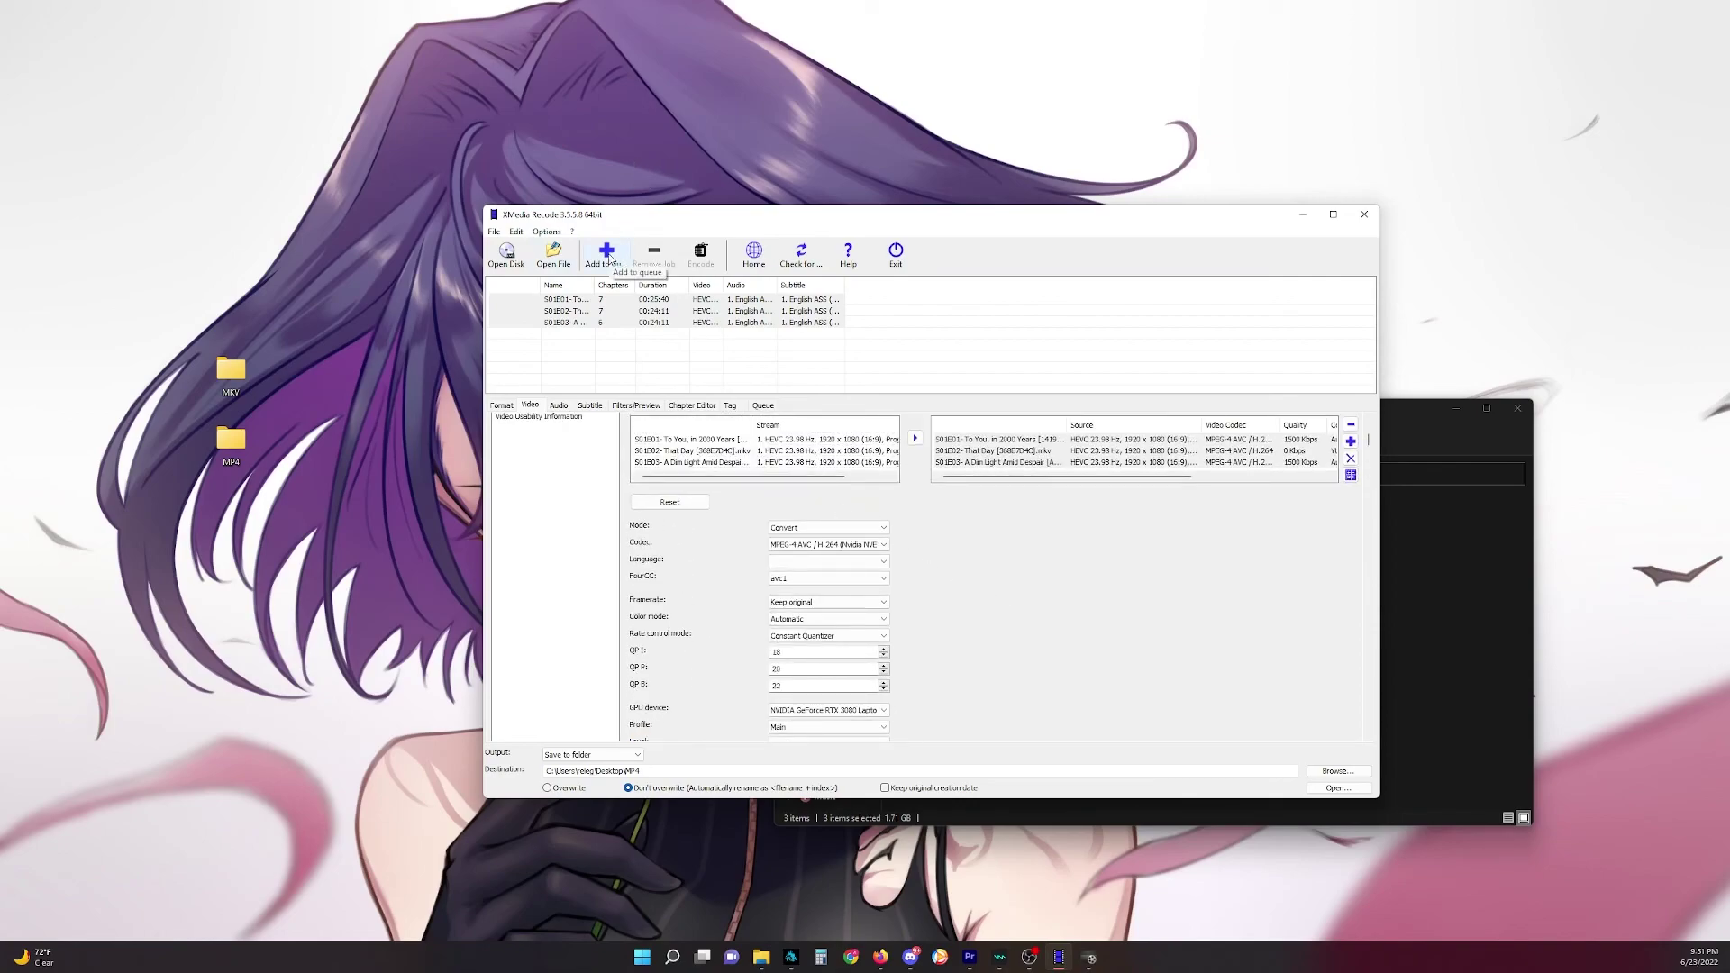
# - Add episodes S01E01–S01E03 to the encoding queue with their NVENC Constant Quantizer settings
pyautogui.click(609, 258)
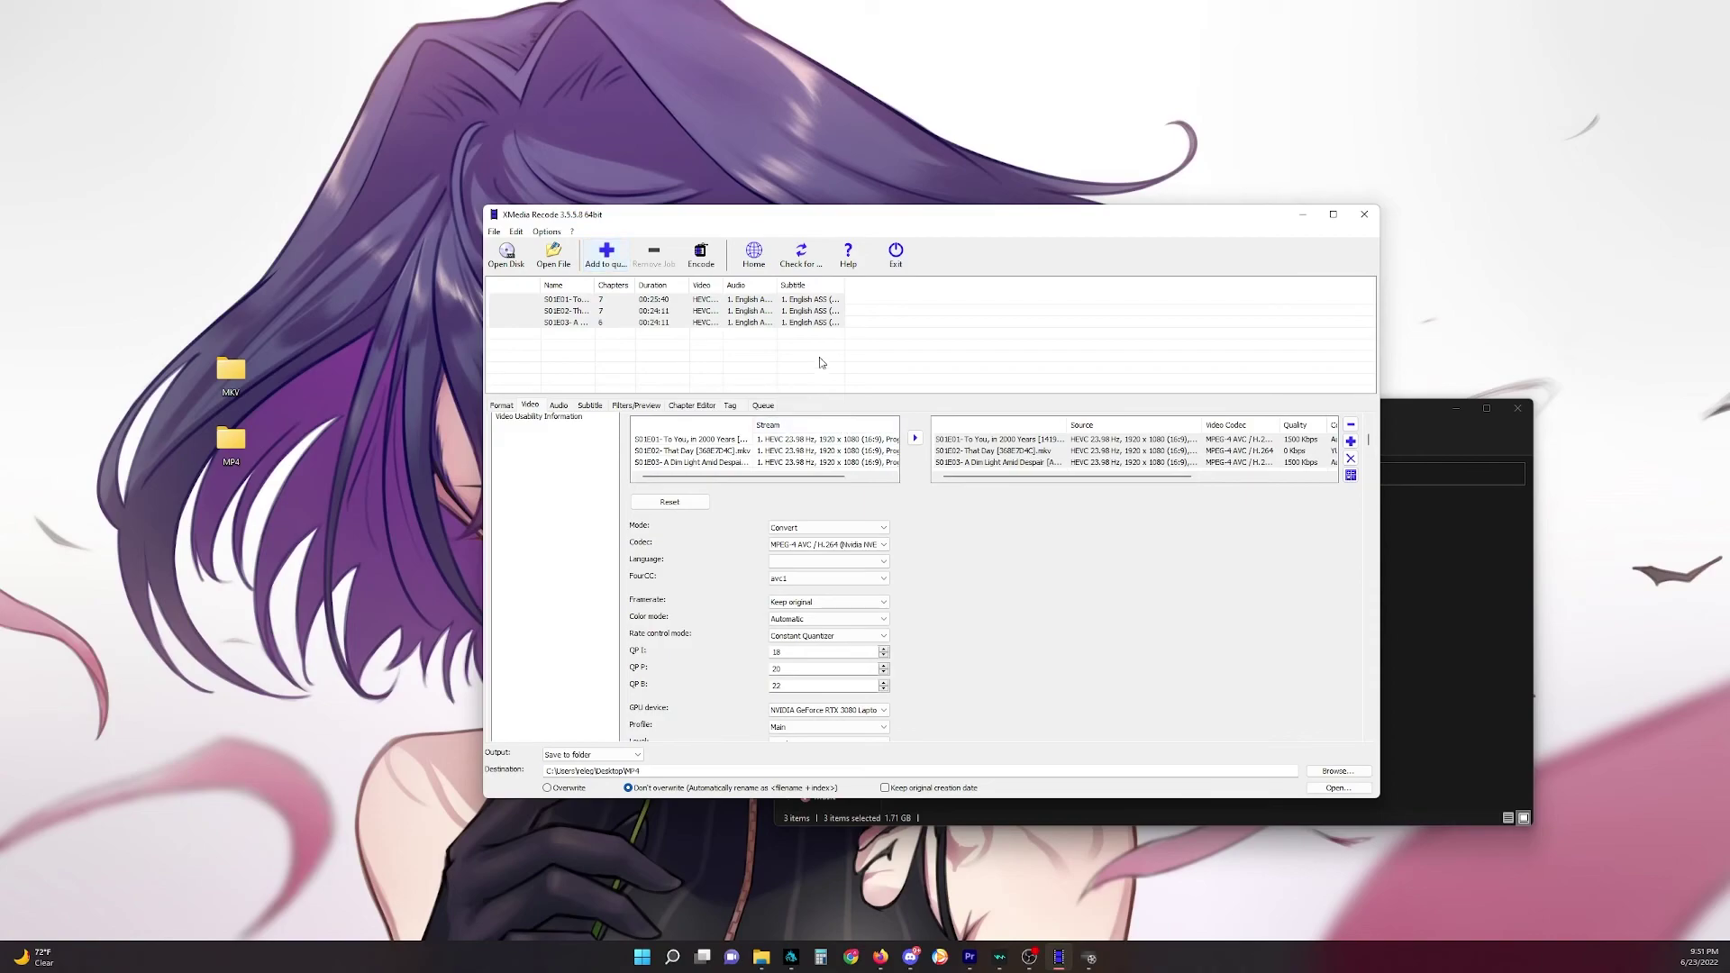